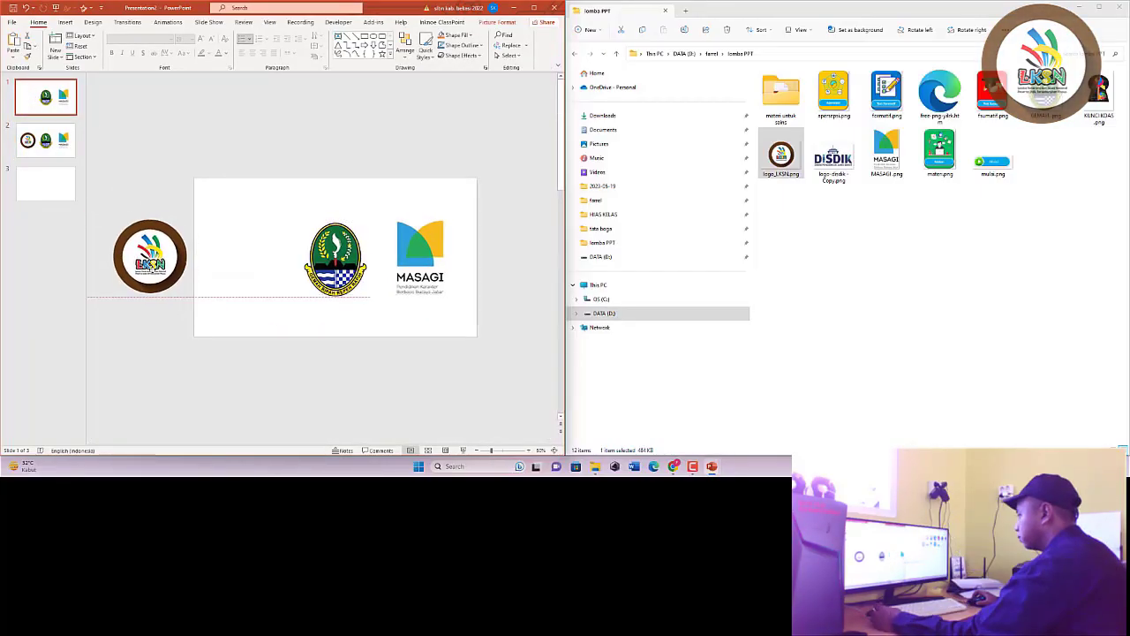
# Paste the LKSN logo onto the empty slide 3 and make it partly transparent
pyautogui.click(64, 173)
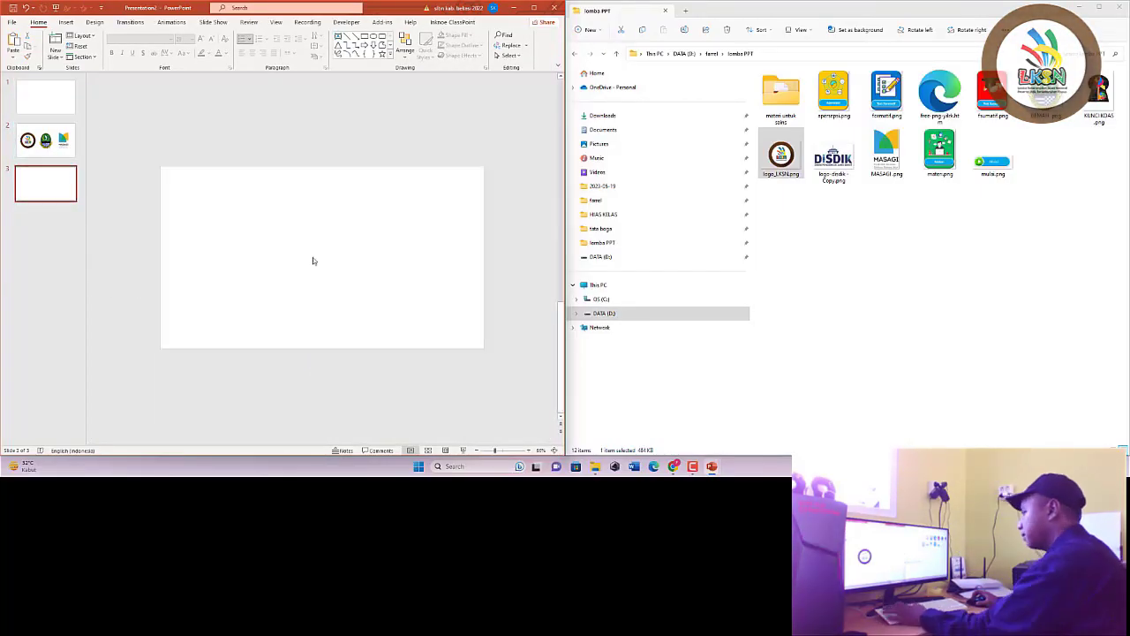
pyautogui.hotkey('ctrl', 'v')
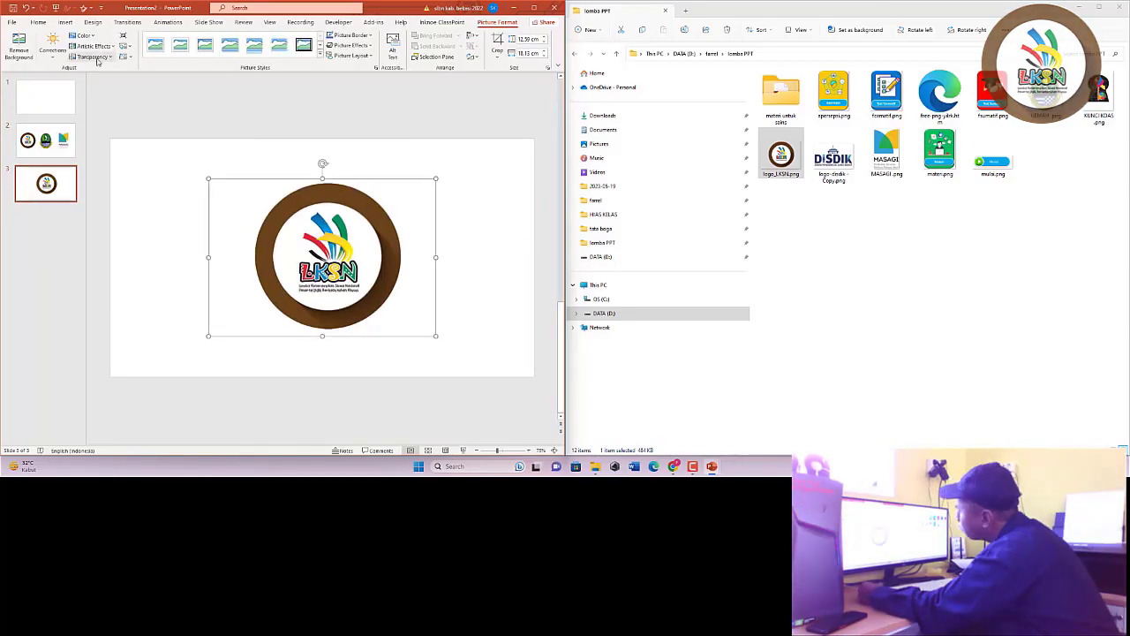
pyautogui.click(66, 22)
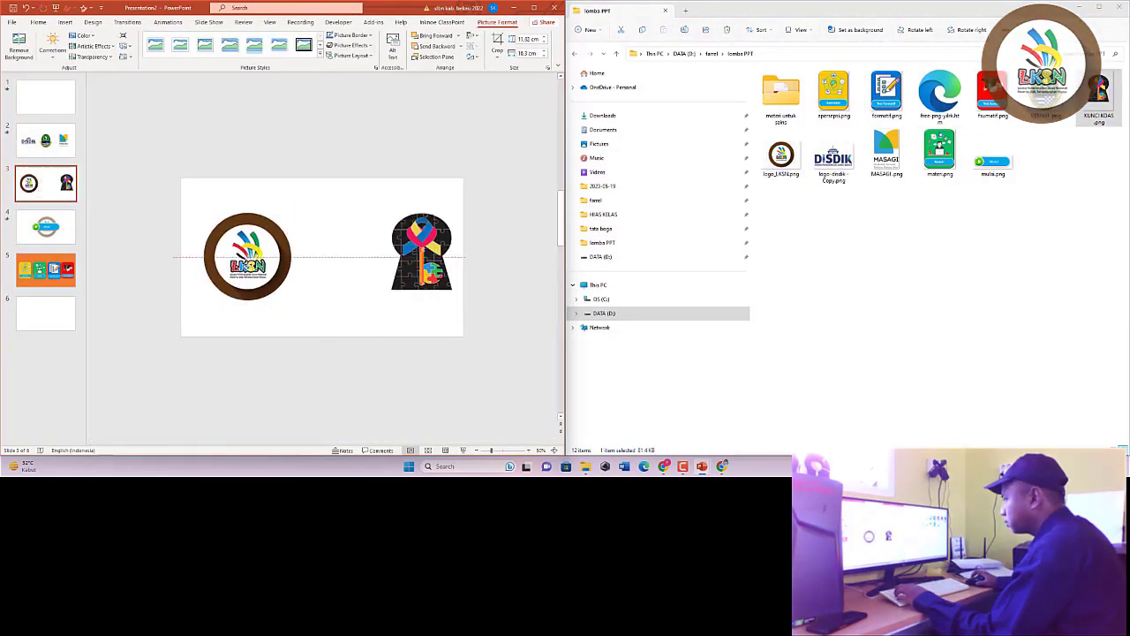
# Enter the text 'LB Negeri ka' and scroll down through the slides
pyautogui.write('SLB Negeri ka')
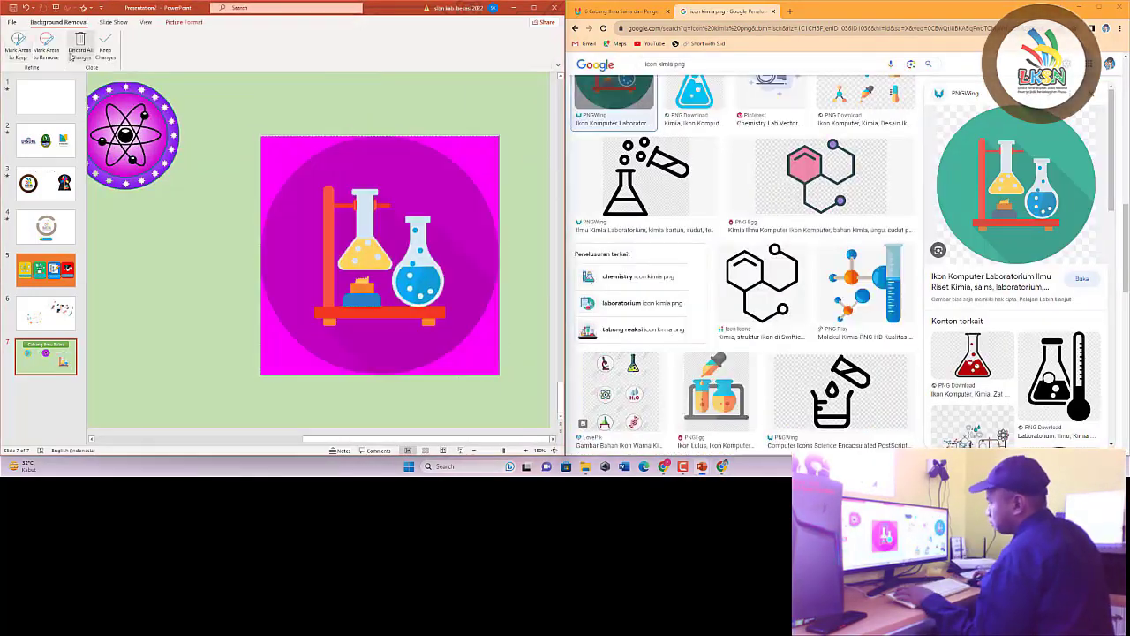
pyautogui.scroll(-5, 901, 372)
pyautogui.scroll(-5, 902, 371)
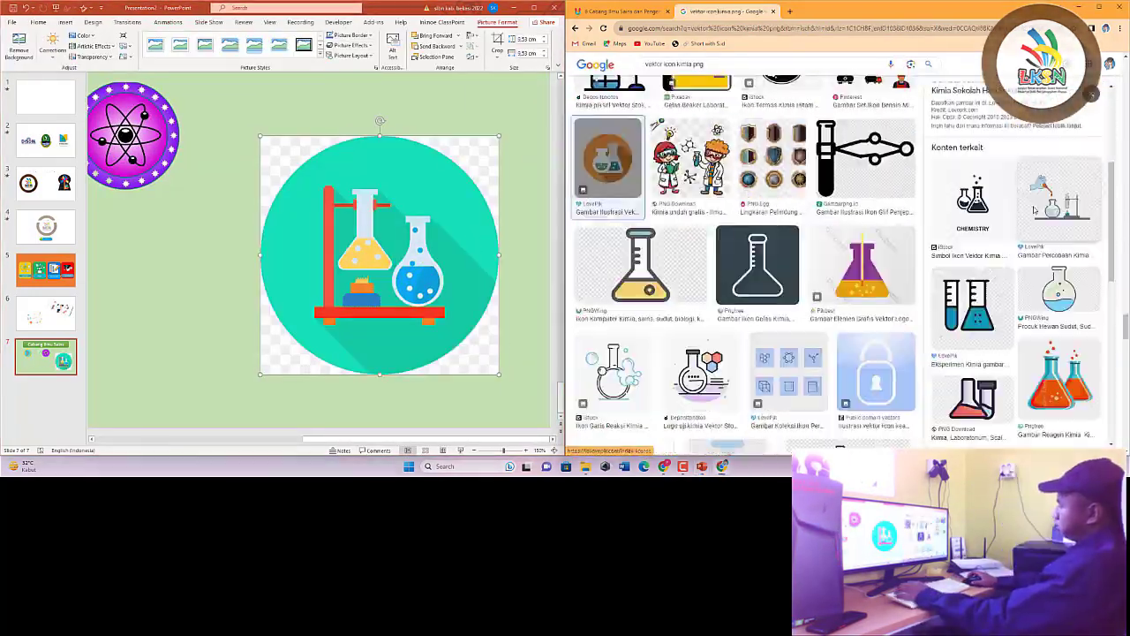
pyautogui.scroll(-5, 972, 335)
pyautogui.scroll(-3, 1036, 294)
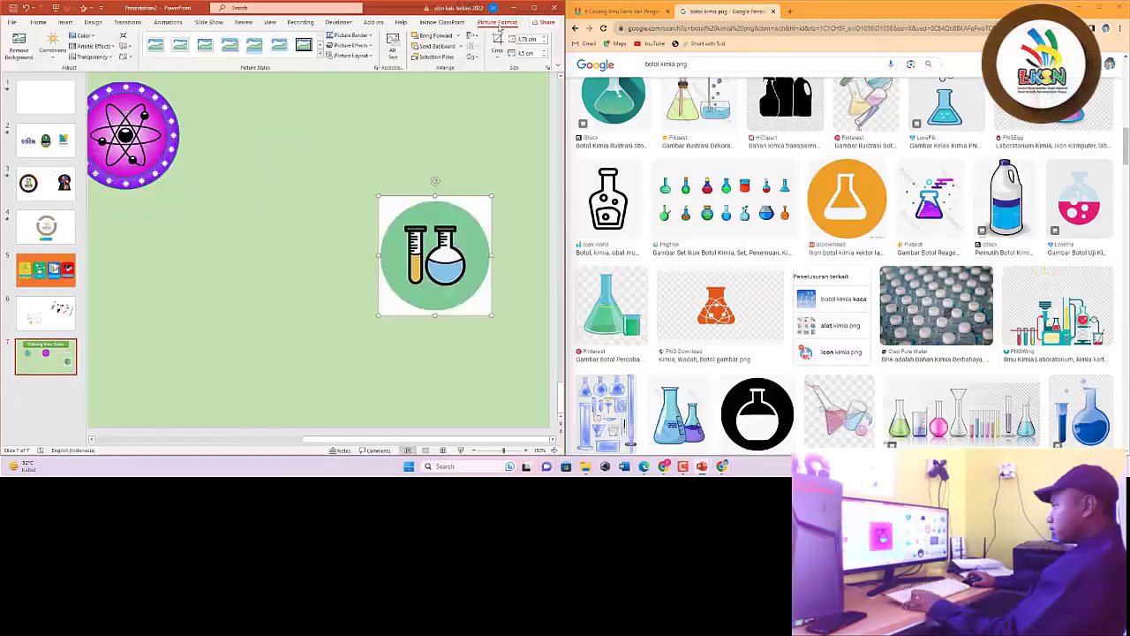
# Start Remove Background on the flask picture
pyautogui.click(18, 44)
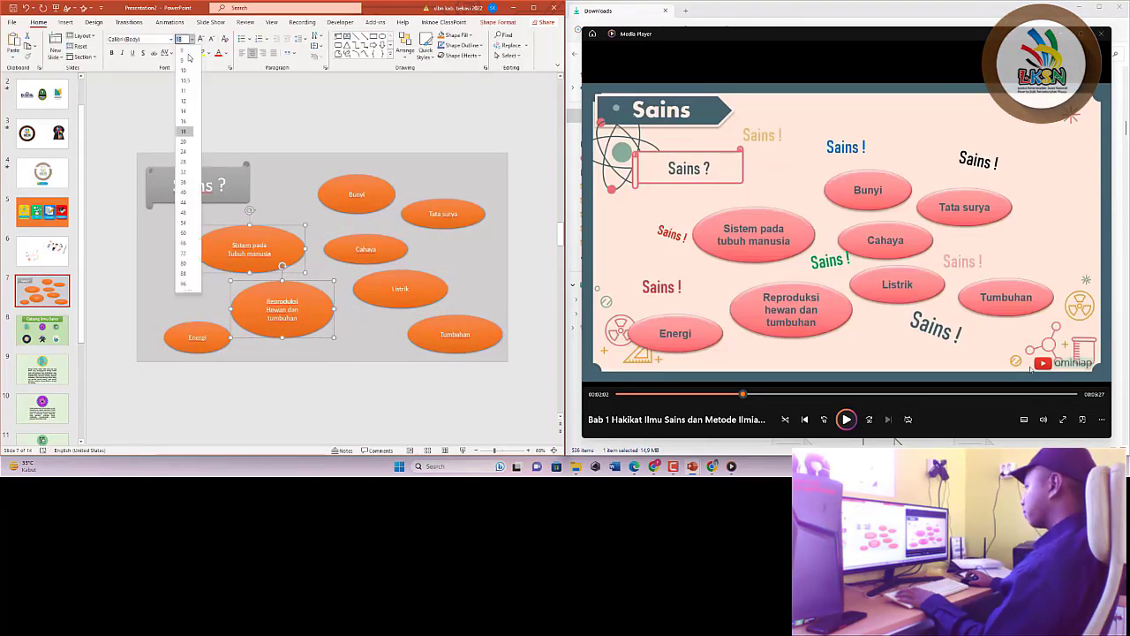
# Apply a larger font size to the orange oval labels, then deselect
pyautogui.click(185, 143)
pyautogui.click(446, 387)
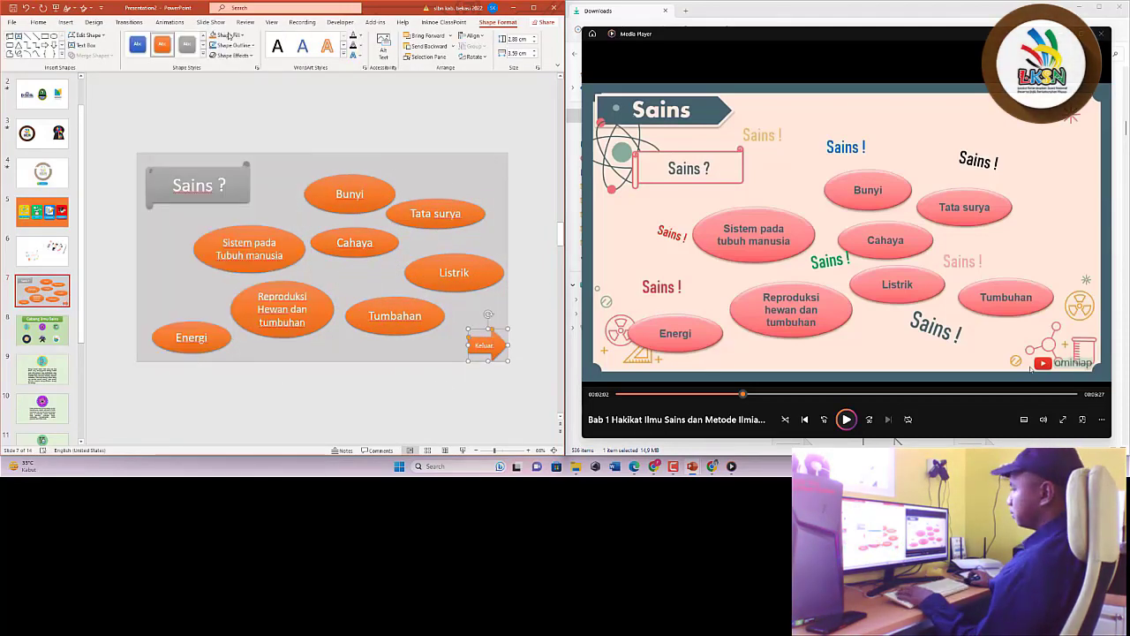
pyautogui.click(408, 422)
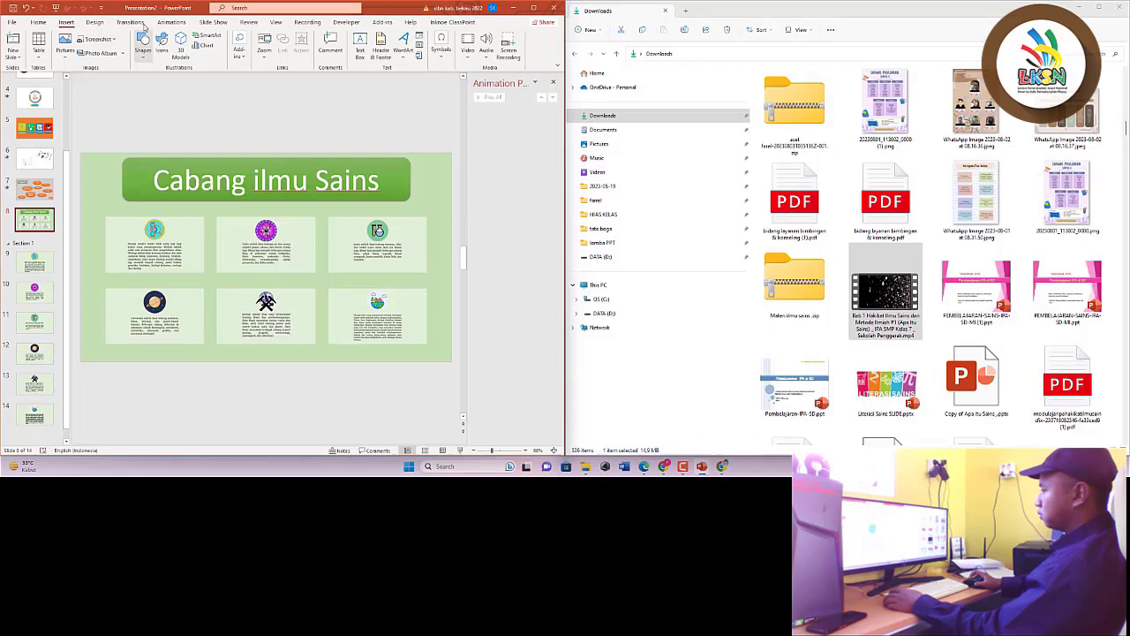
# Show slide 9, then add more copies of the blue definition slide with Ctrl+M
pyautogui.click(141, 24)
pyautogui.click(35, 258)
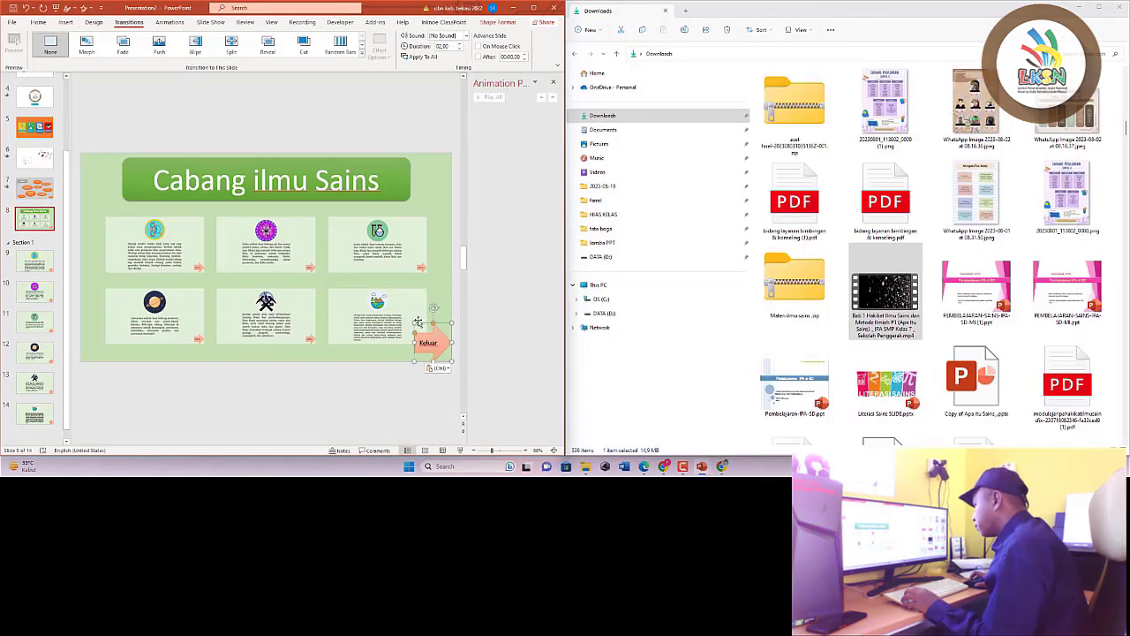
pyautogui.hotkey('ctrl', 'm')
pyautogui.hotkey('ctrl', 'm')
pyautogui.hotkey('ctrl', 'm')
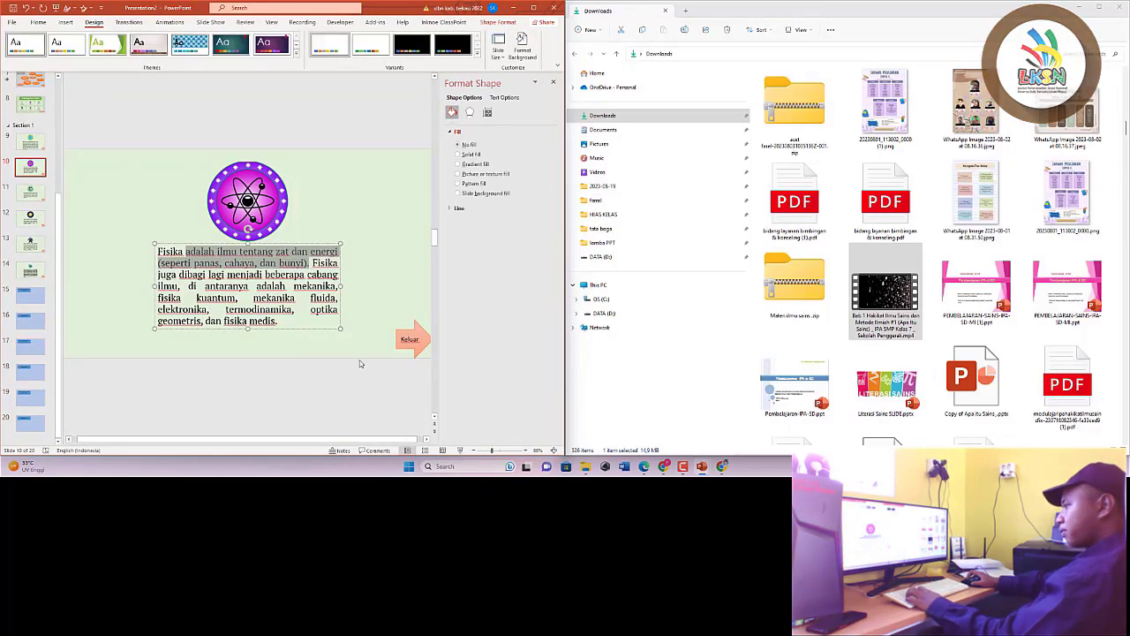
# Copy the astronomy and earth-science definitions from slides 12 and 13 into slides 18 and 19
pyautogui.click(29, 348)
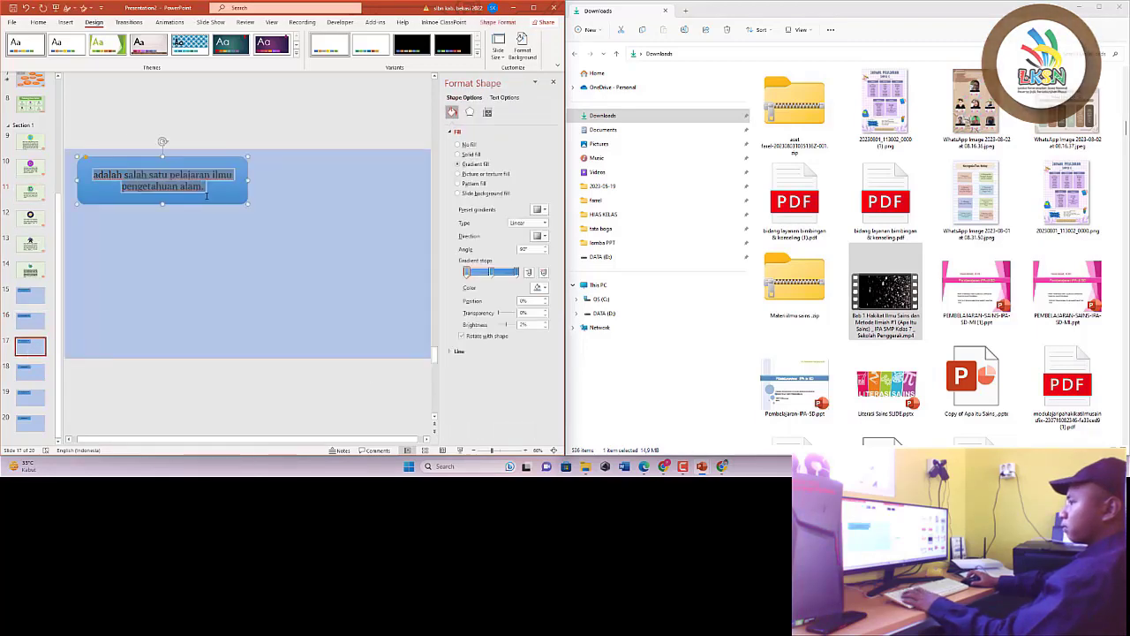
pyautogui.click(30, 218)
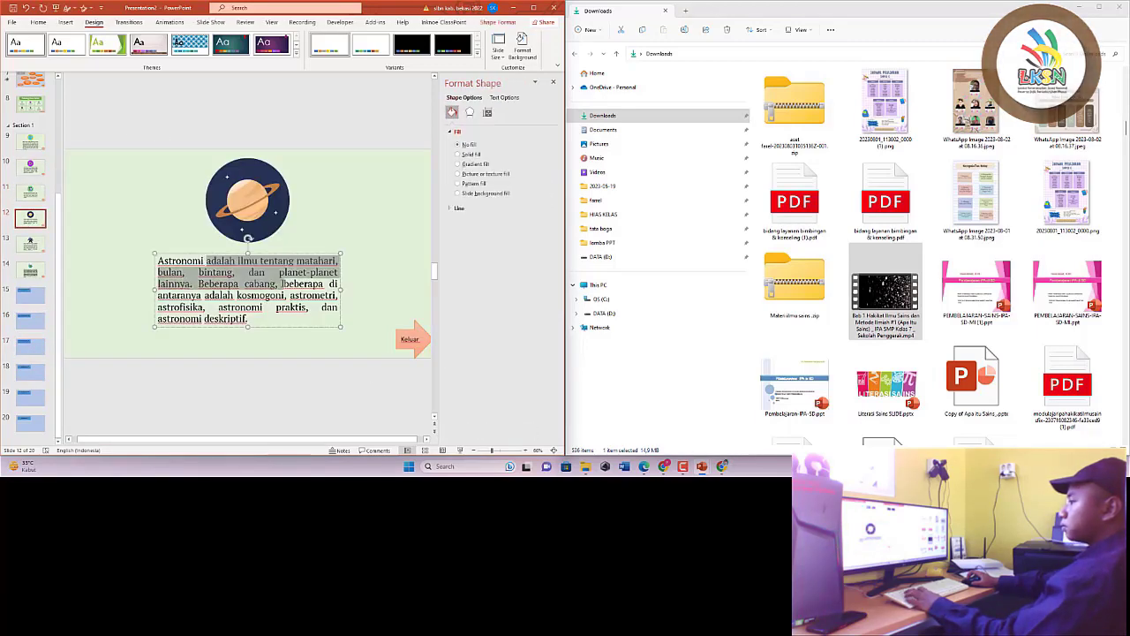
pyautogui.click(31, 371)
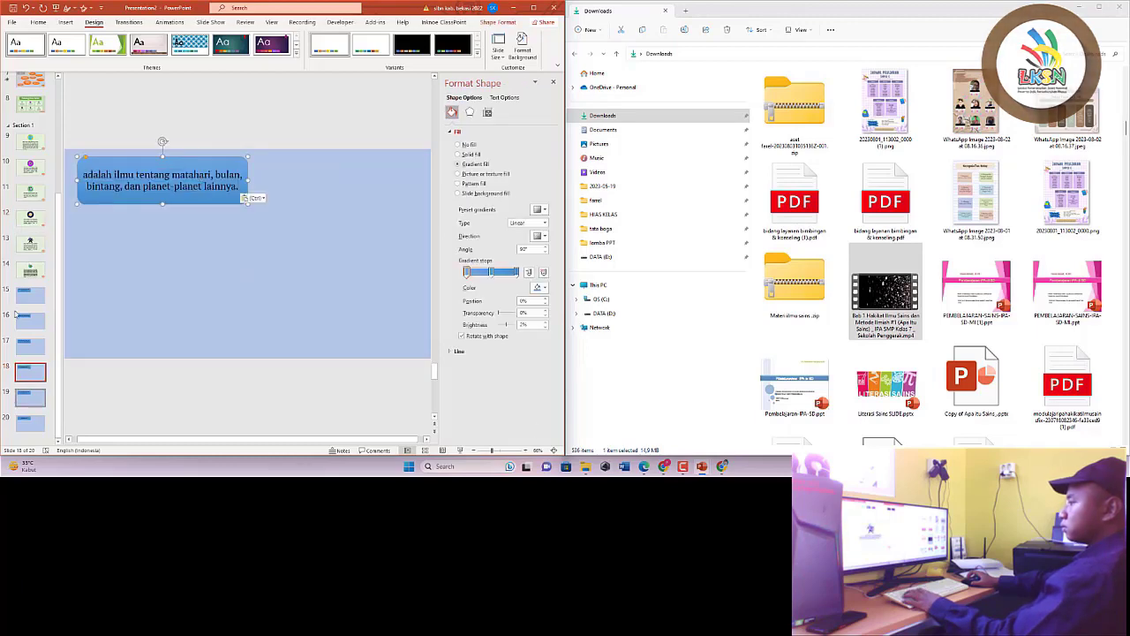
pyautogui.click(30, 244)
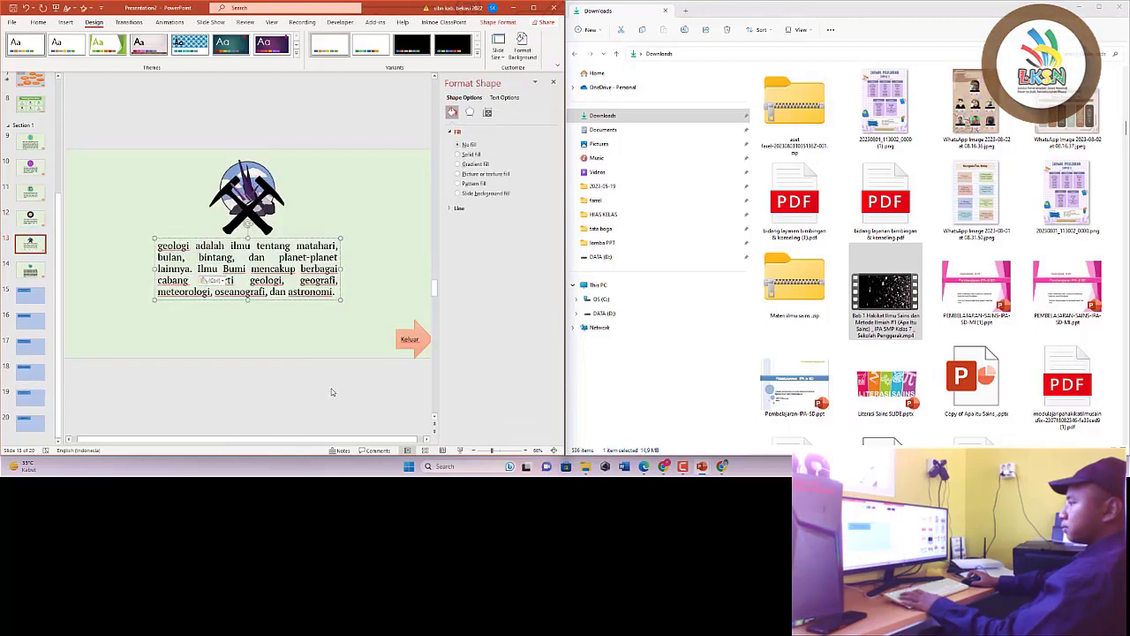
pyautogui.click(30, 398)
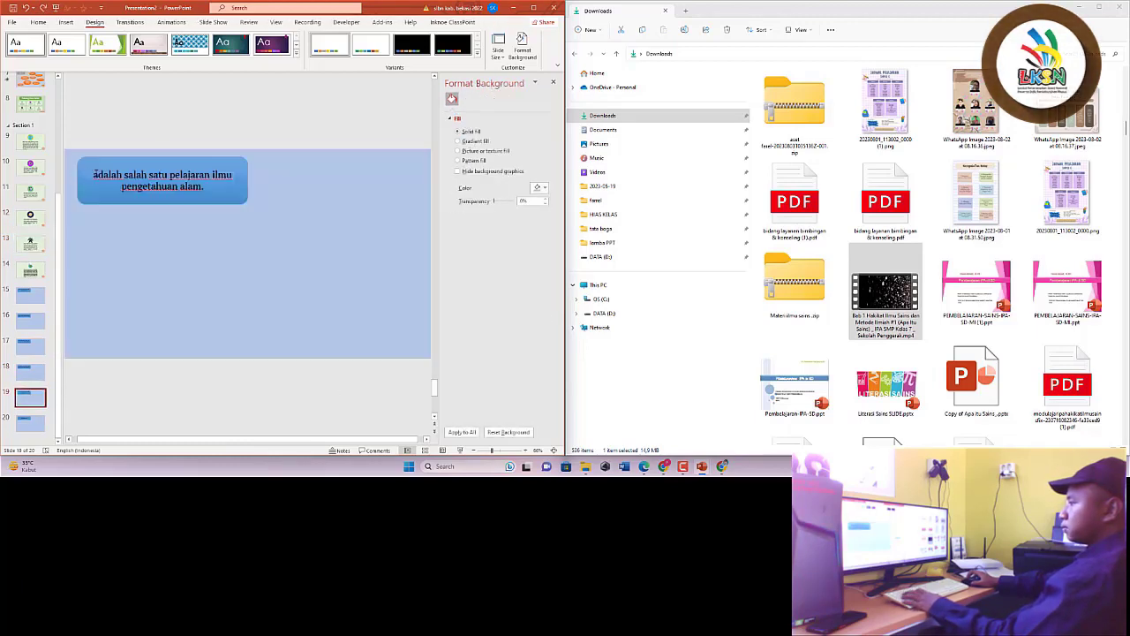
pyautogui.click(65, 22)
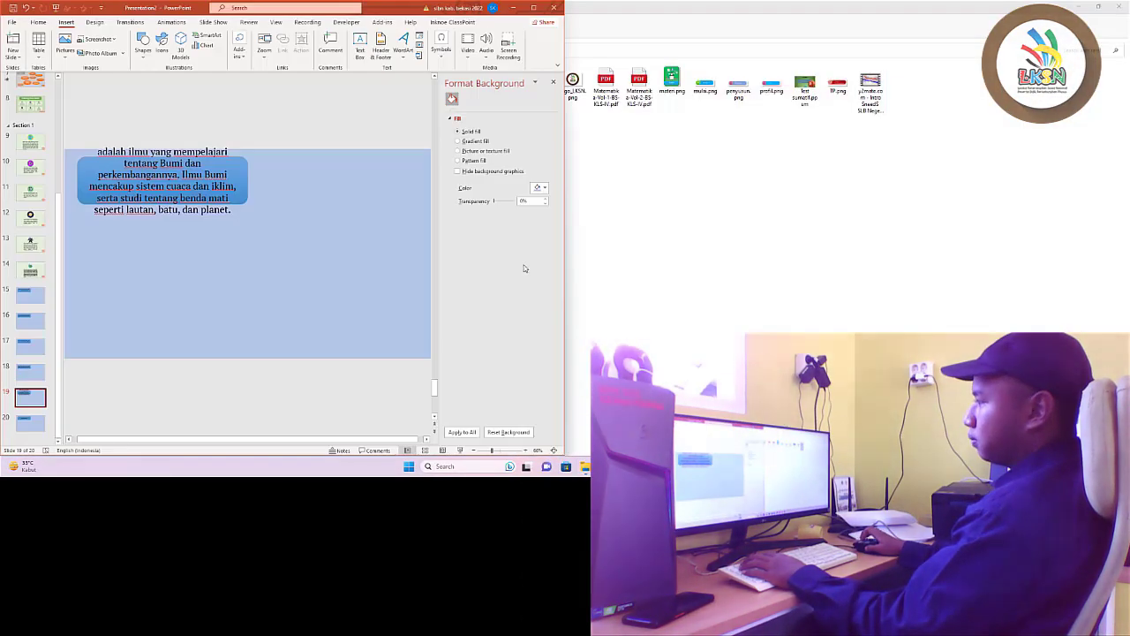
# Return to slide 1, undo the video move, run the slide show from the start and exit
pyautogui.scroll(5, 41, 97)
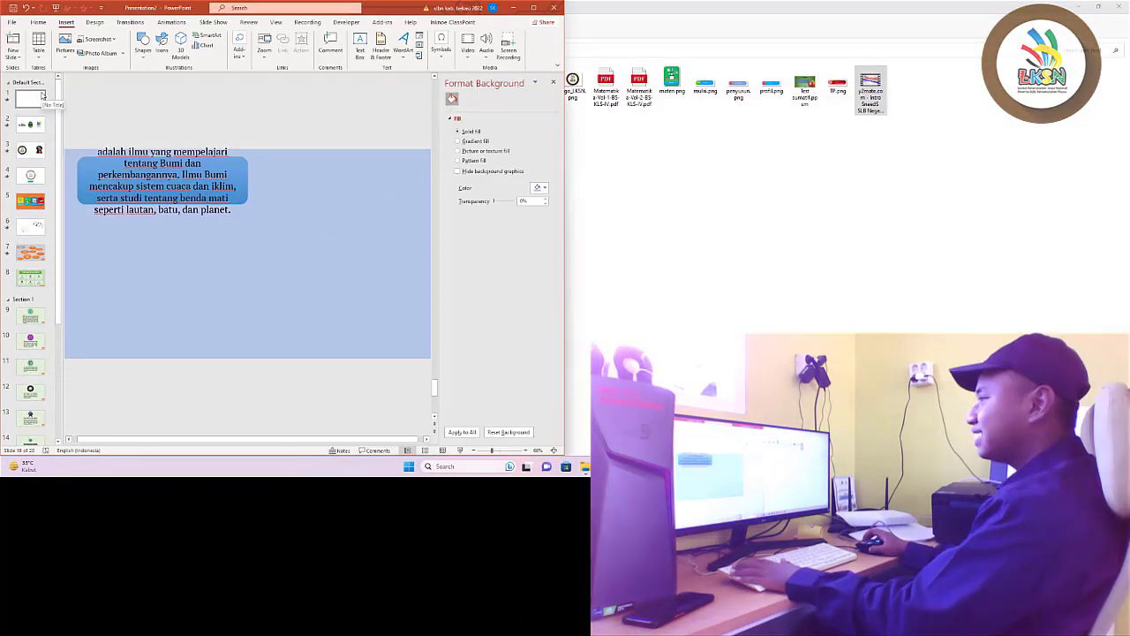
pyautogui.click(30, 98)
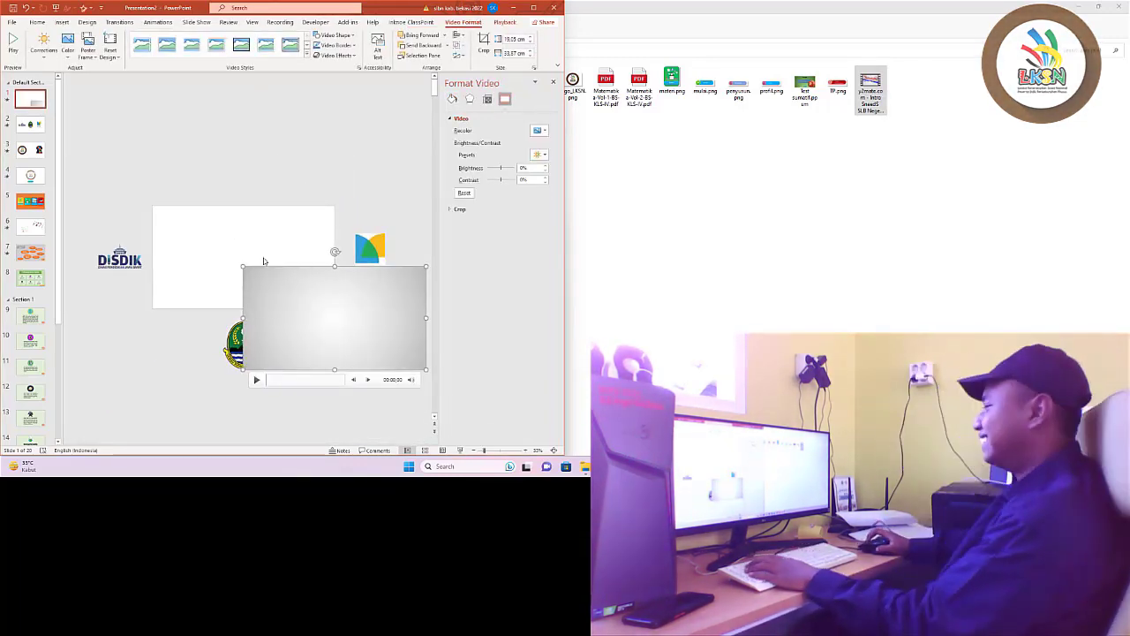
pyautogui.press('Escape')
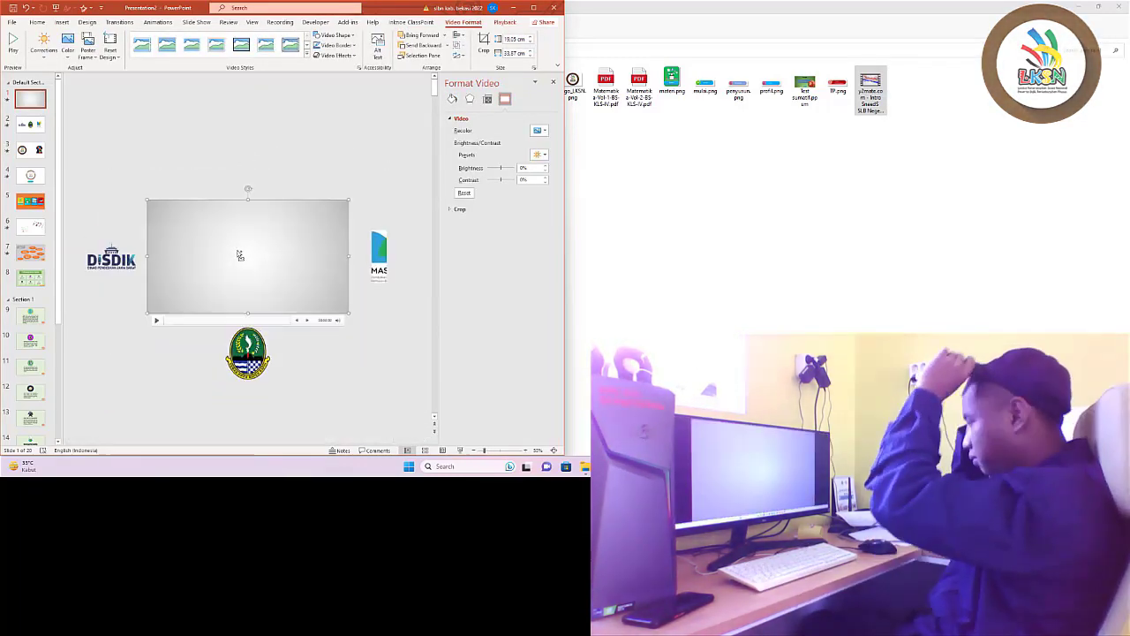
pyautogui.press('Escape')
pyautogui.press('F5')
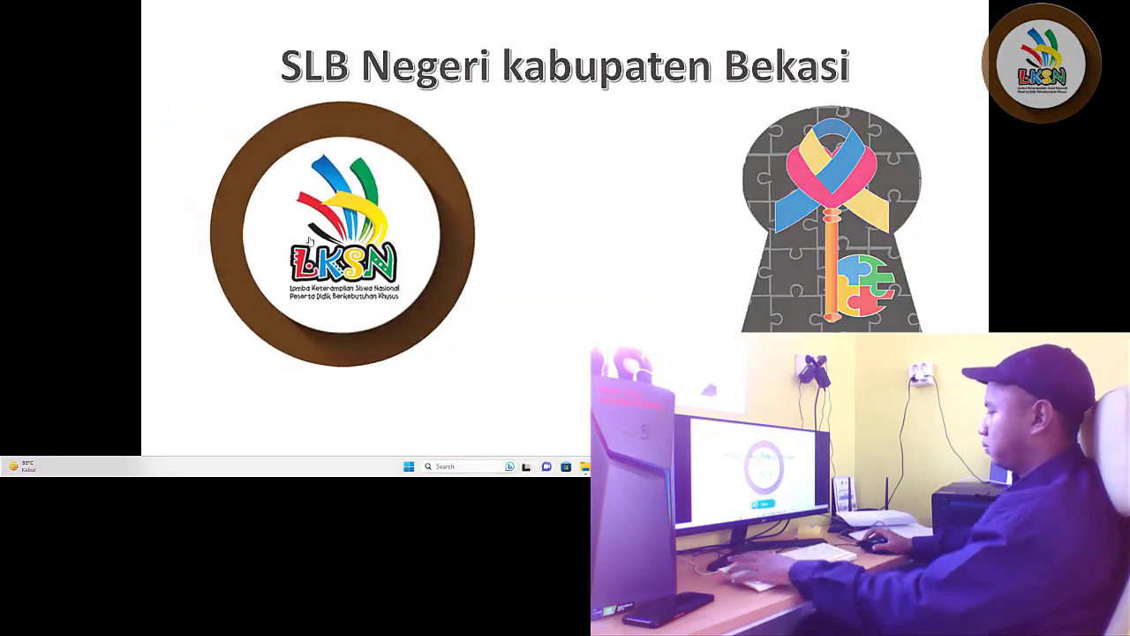
pyautogui.press('Escape')
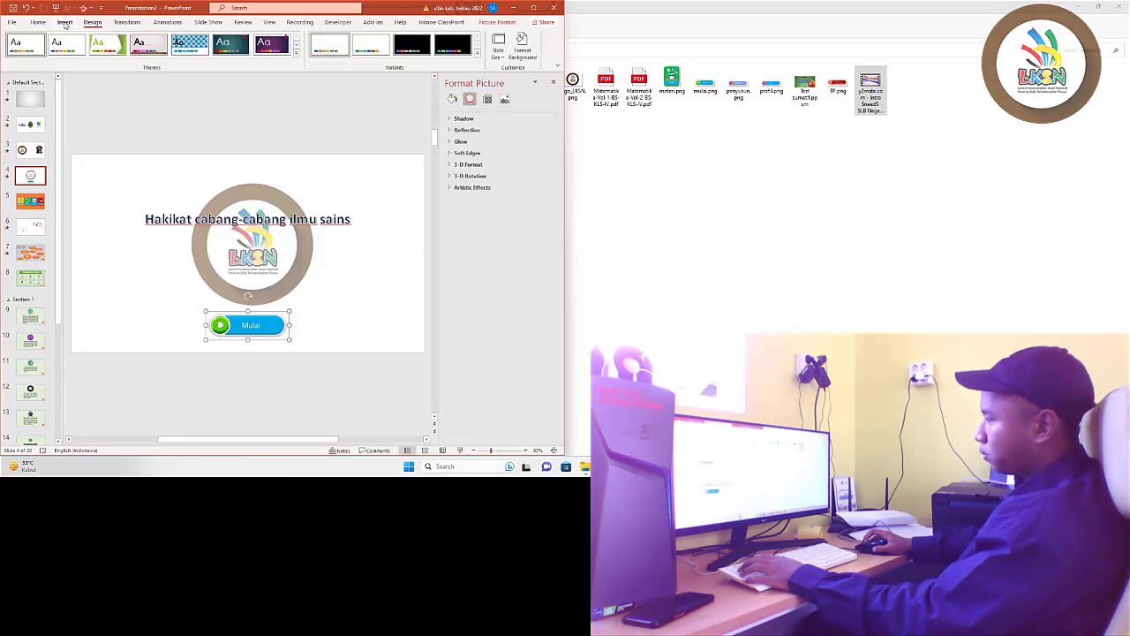
# Inspect a button's action settings and the slide its link targets
pyautogui.click(65, 22)
pyautogui.click(301, 44)
pyautogui.click(277, 212)
pyautogui.click(303, 280)
pyautogui.click(344, 316)
# Browse slides 7, 8, the Cabang ilmu Sains slide and the blue definition slides
pyautogui.click(30, 252)
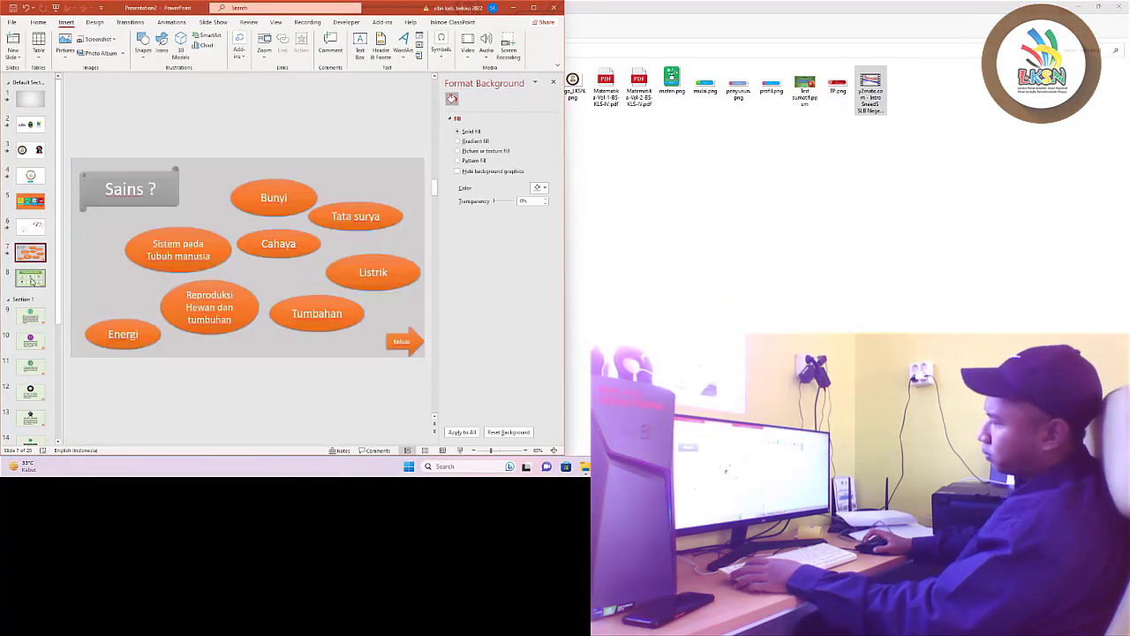
pyautogui.click(31, 279)
pyautogui.scroll(-1, 31, 280)
pyautogui.click(30, 256)
pyautogui.scroll(-2, 35, 291)
pyautogui.click(30, 321)
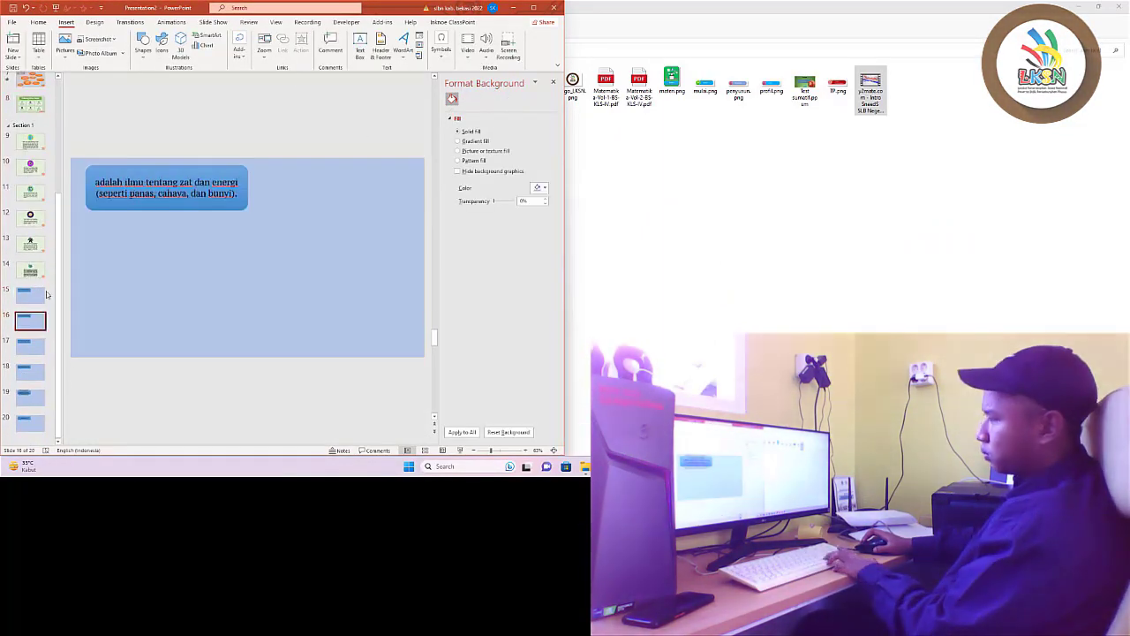
pyautogui.press('Down')
pyautogui.press('Down')
pyautogui.press('Down')
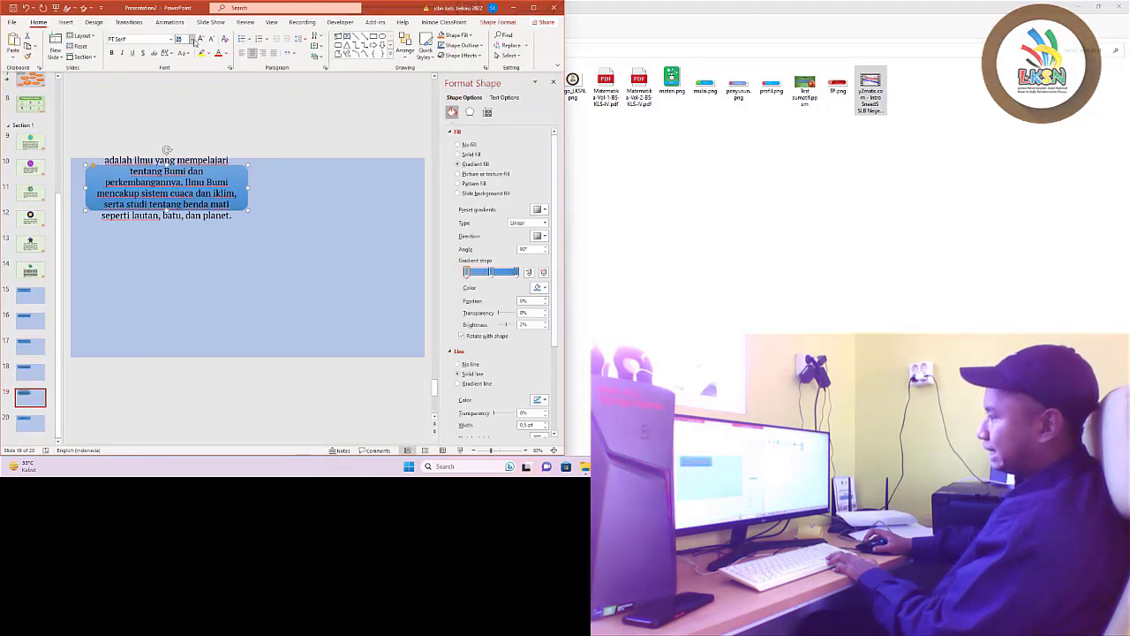
# Shrink slide 19's text to fit and paste slide 14's ecology definition into slide 20's box
pyautogui.click(336, 209)
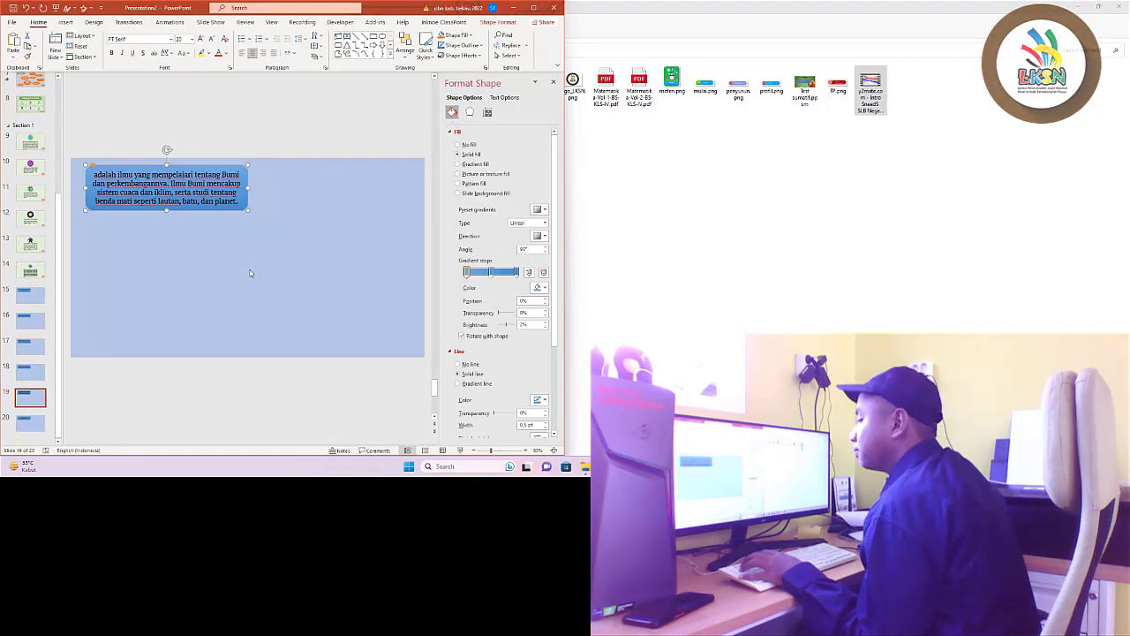
pyautogui.click(29, 427)
pyautogui.click(30, 270)
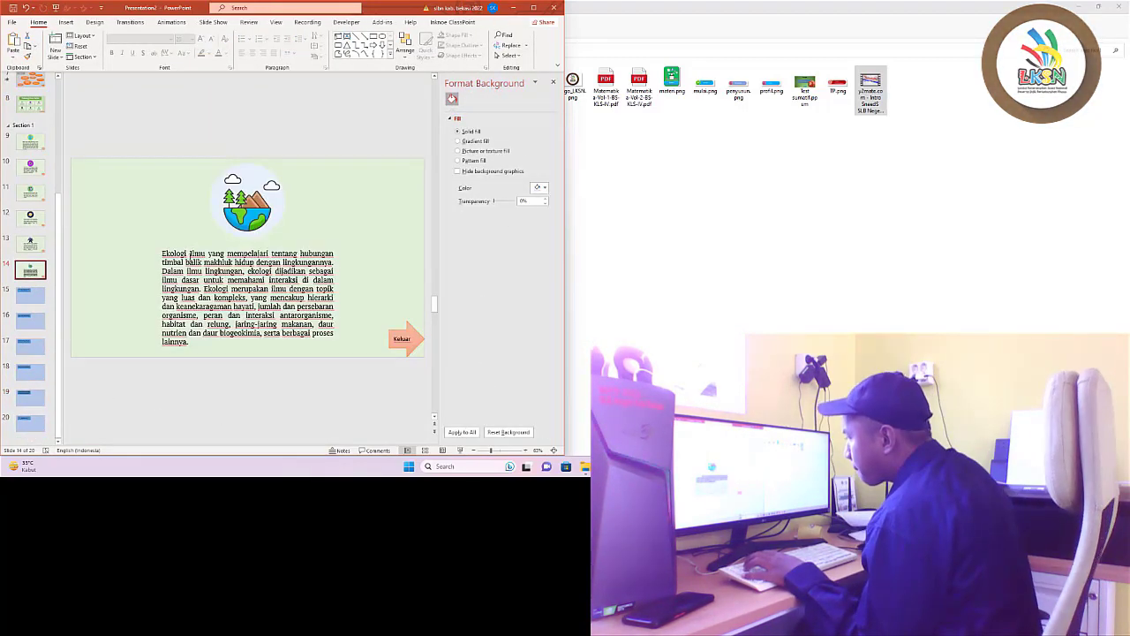
pyautogui.moveTo(189, 253); pyautogui.dragTo(265, 280)
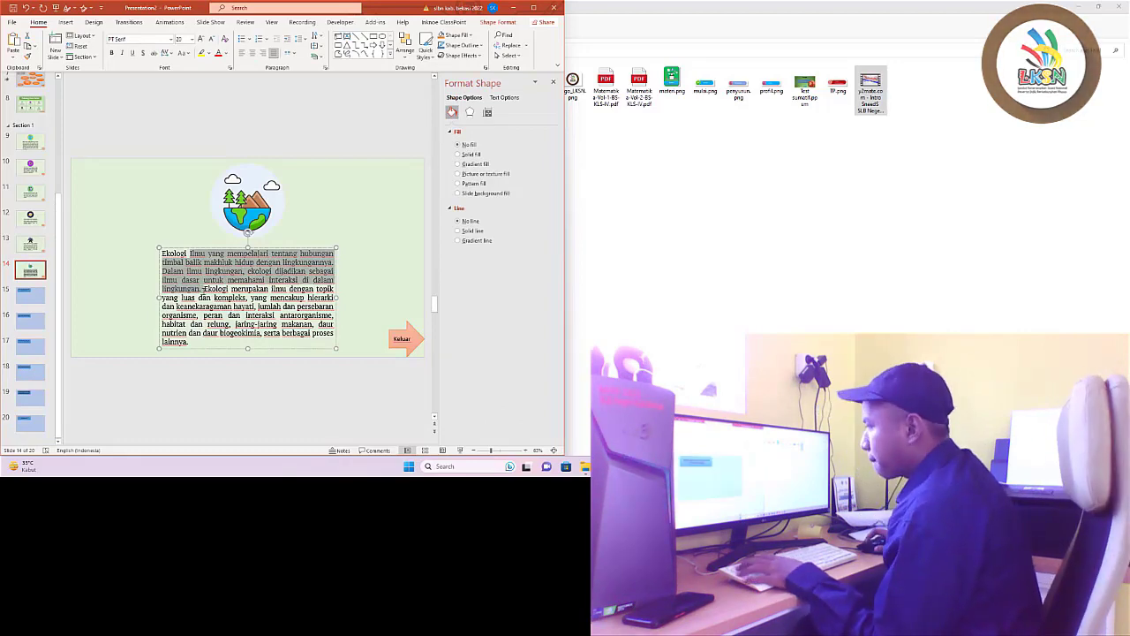
pyautogui.click(29, 425)
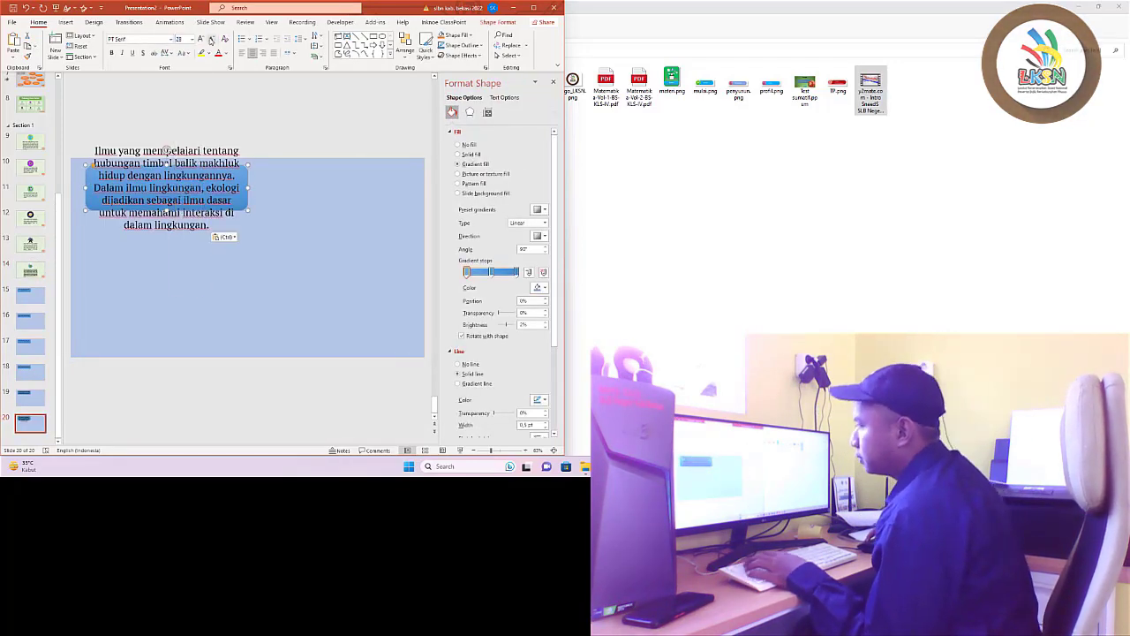
pyautogui.click(186, 144)
# Draw rectangles below slide 15's question box and give all four a blue gradient style
pyautogui.click(65, 22)
pyautogui.click(136, 40)
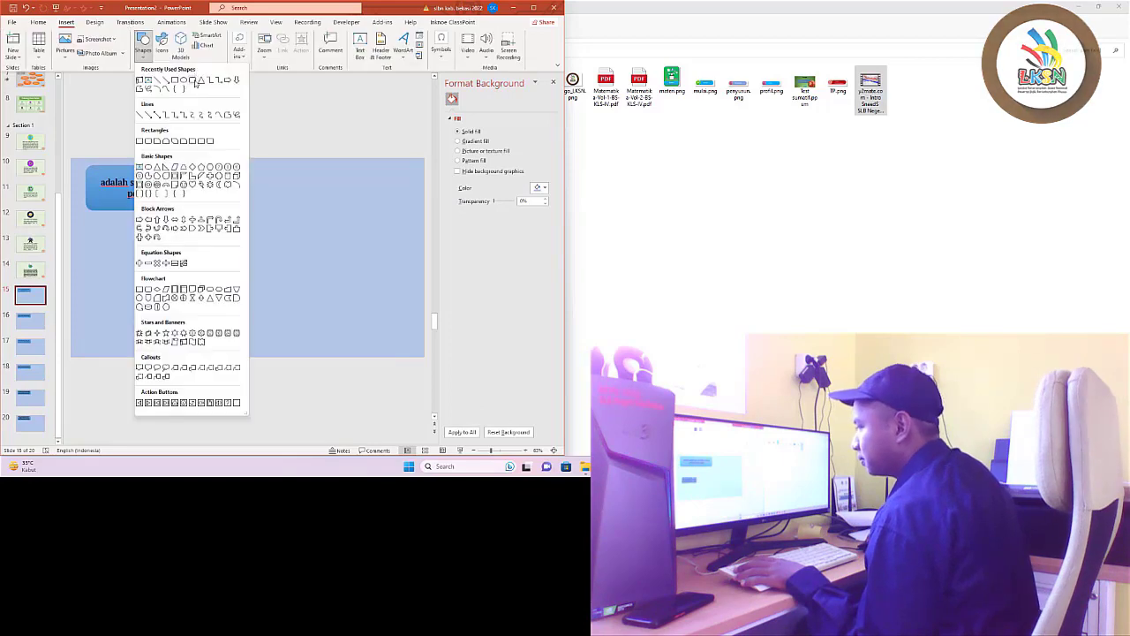
pyautogui.click(144, 161)
pyautogui.moveTo(86, 249); pyautogui.dragTo(161, 274)
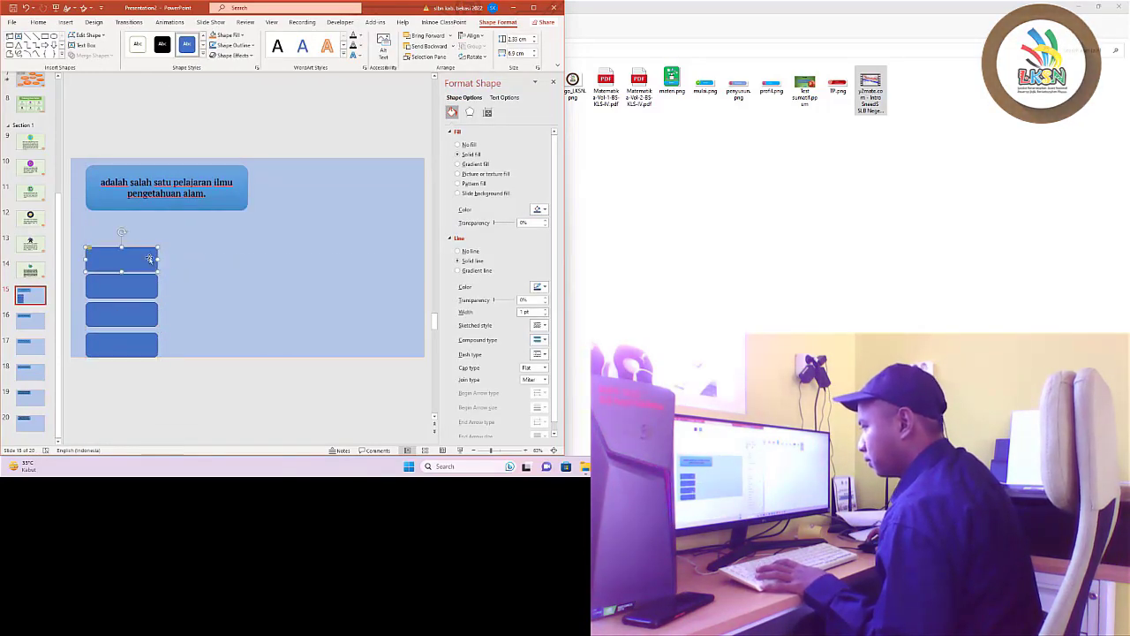
pyautogui.moveTo(176, 230); pyautogui.dragTo(79, 362)
pyautogui.click(202, 50)
pyautogui.click(236, 171)
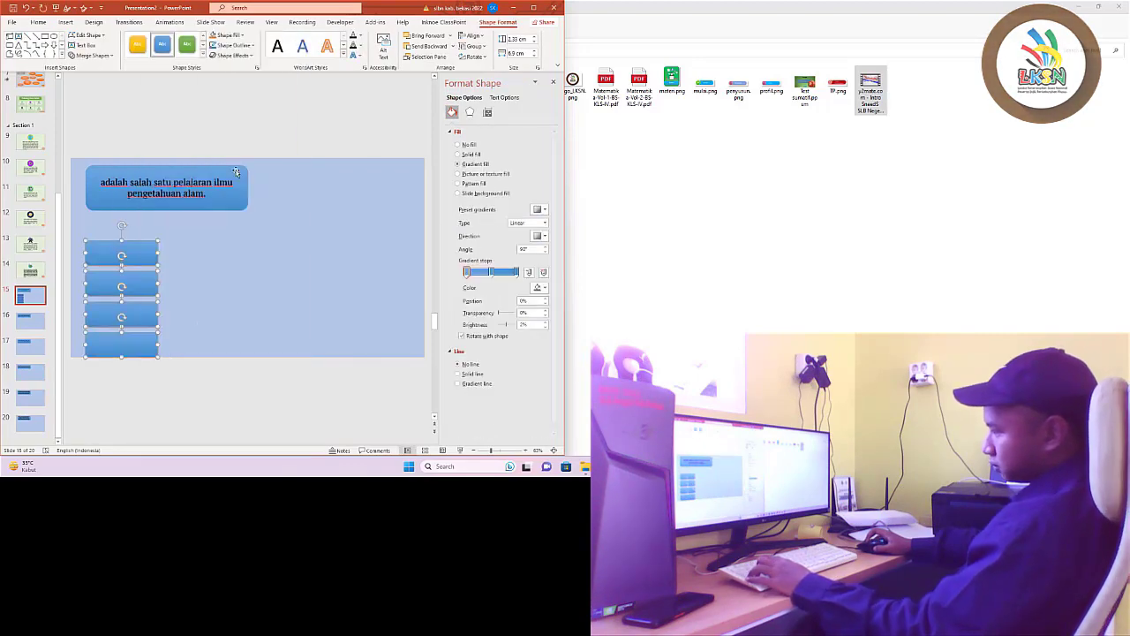
pyautogui.keyDown('shift'); pyautogui.click(145, 343); pyautogui.keyUp('shift')
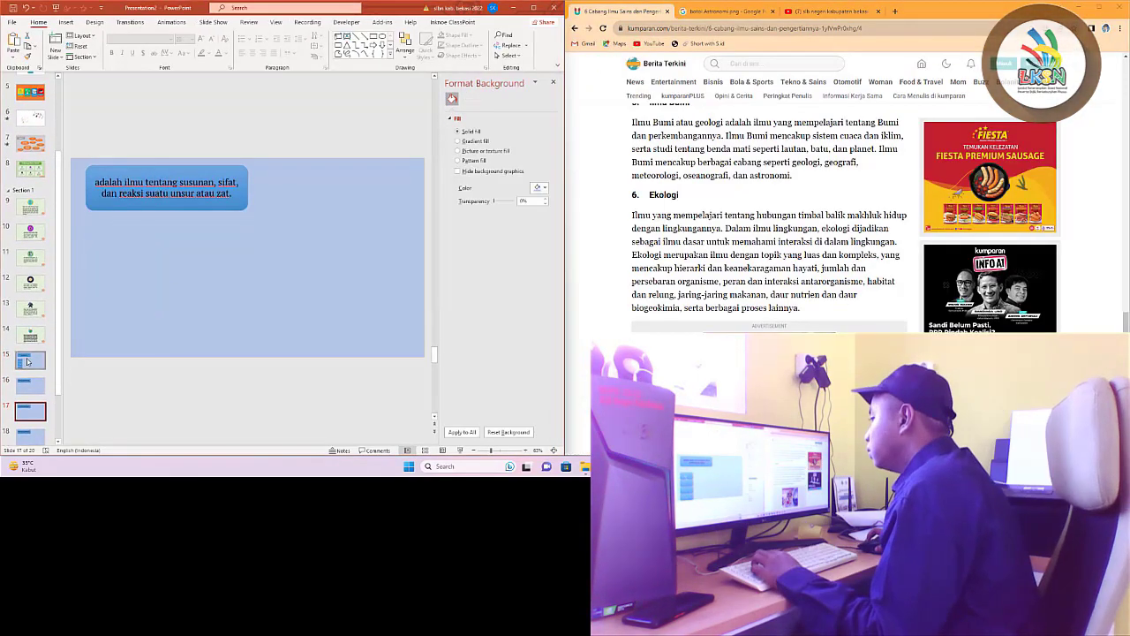
# Label the buttons Biologi, Fisika, Kimia and geologi
pyautogui.write('Biologi')
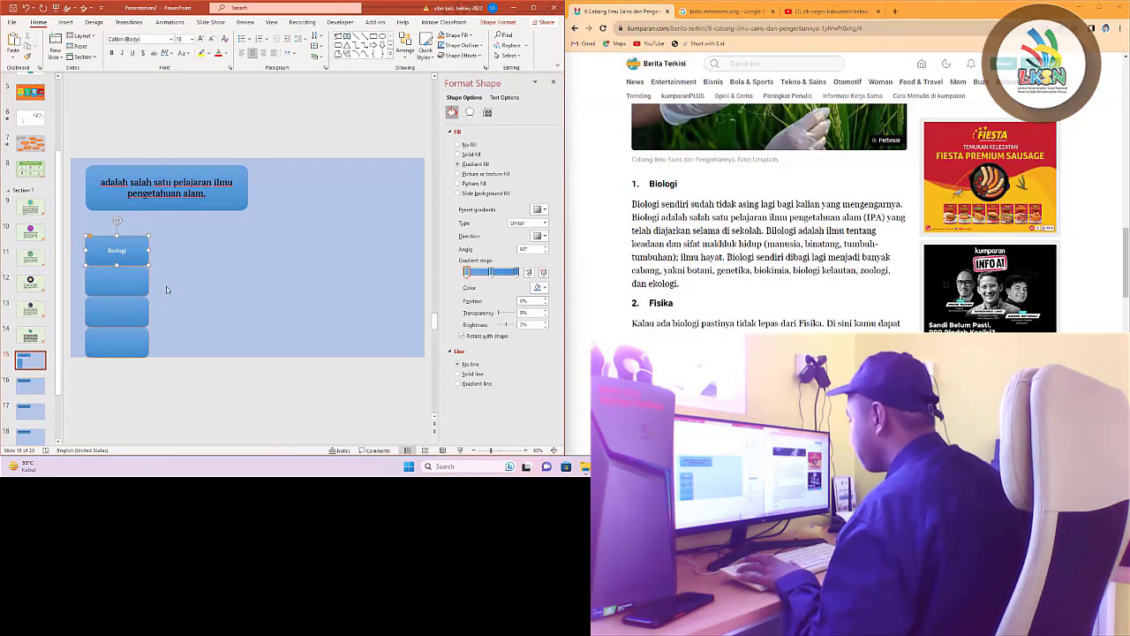
pyautogui.write('ka')
pyautogui.click(122, 309)
pyautogui.write('Kimia')
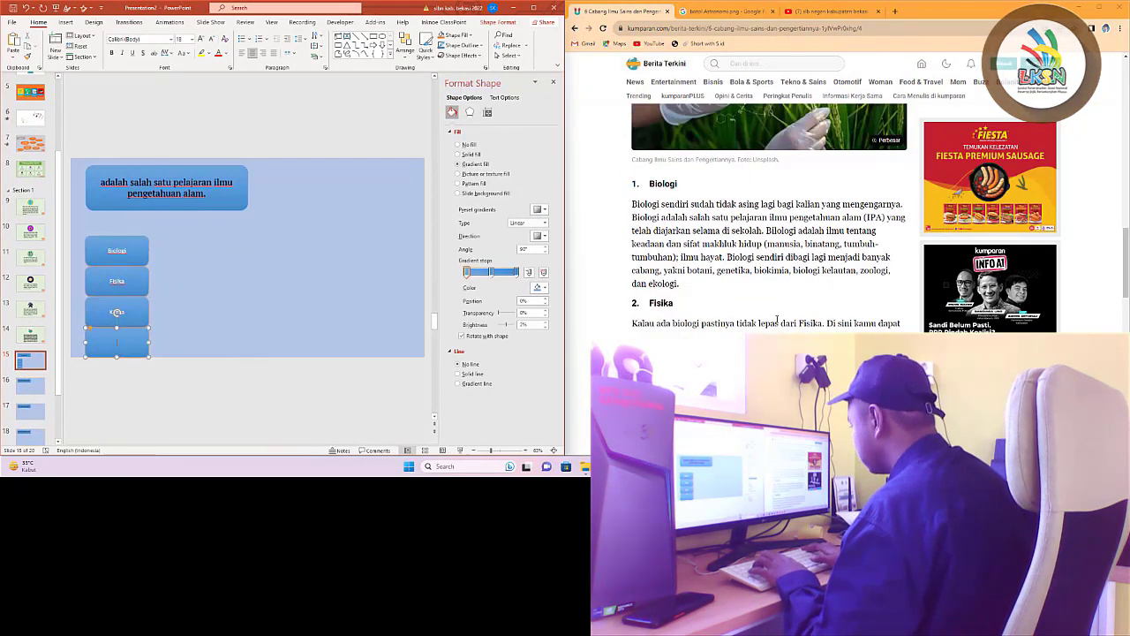
pyautogui.scroll(-5, 778, 319)
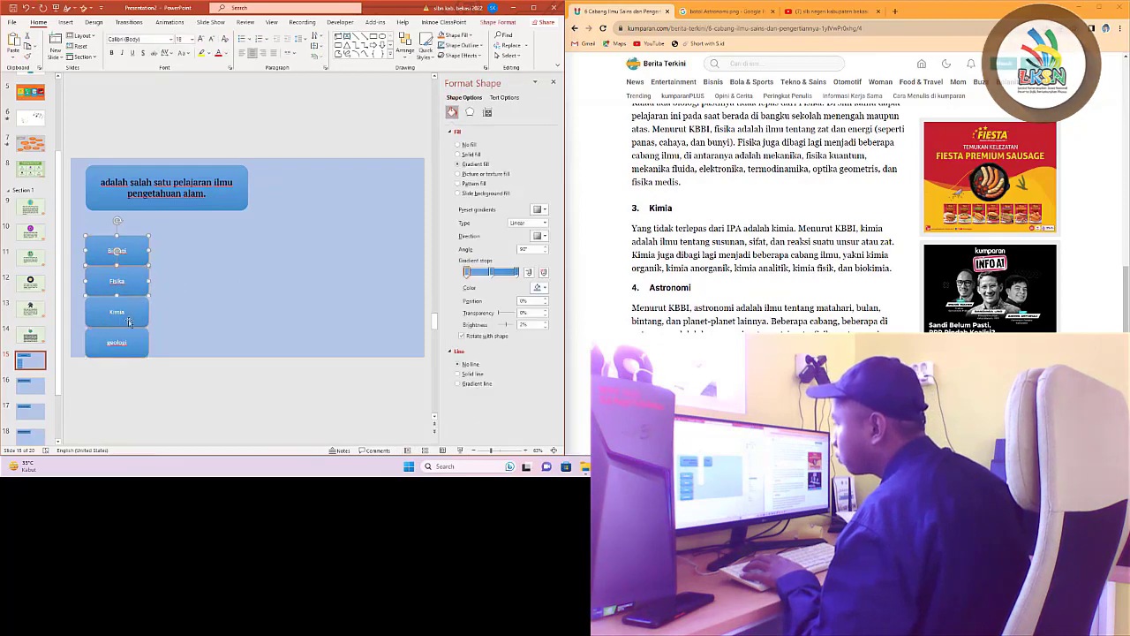
pyautogui.click(162, 379)
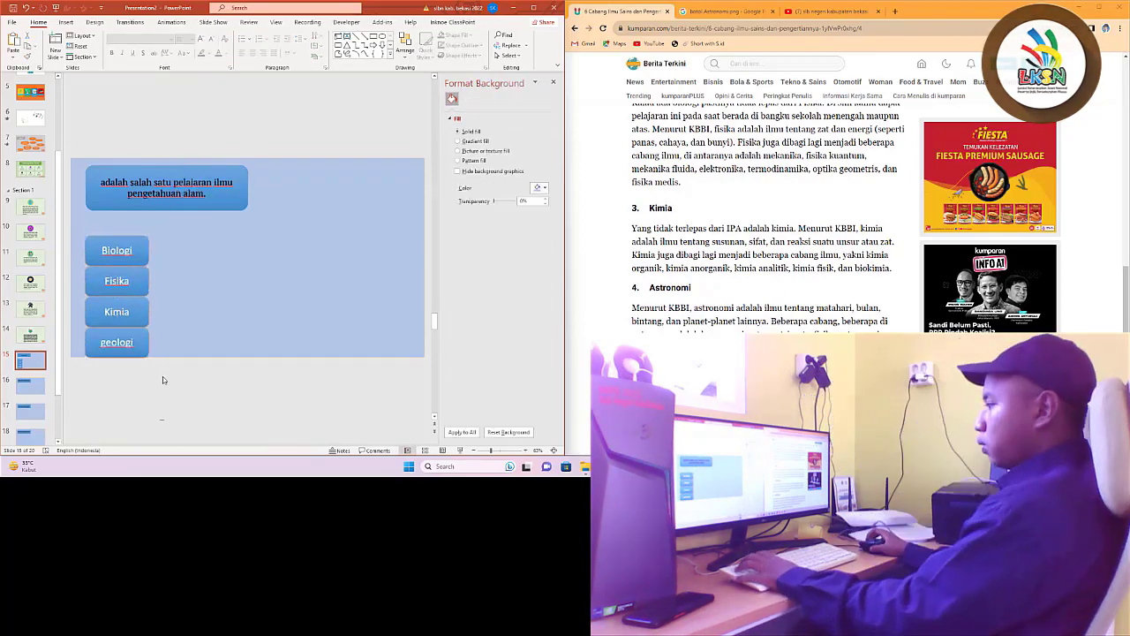
# Nudge the Kimia button up so the four buttons are evenly spaced
pyautogui.click(144, 262)
pyautogui.moveTo(139, 307); pyautogui.dragTo(138, 304)
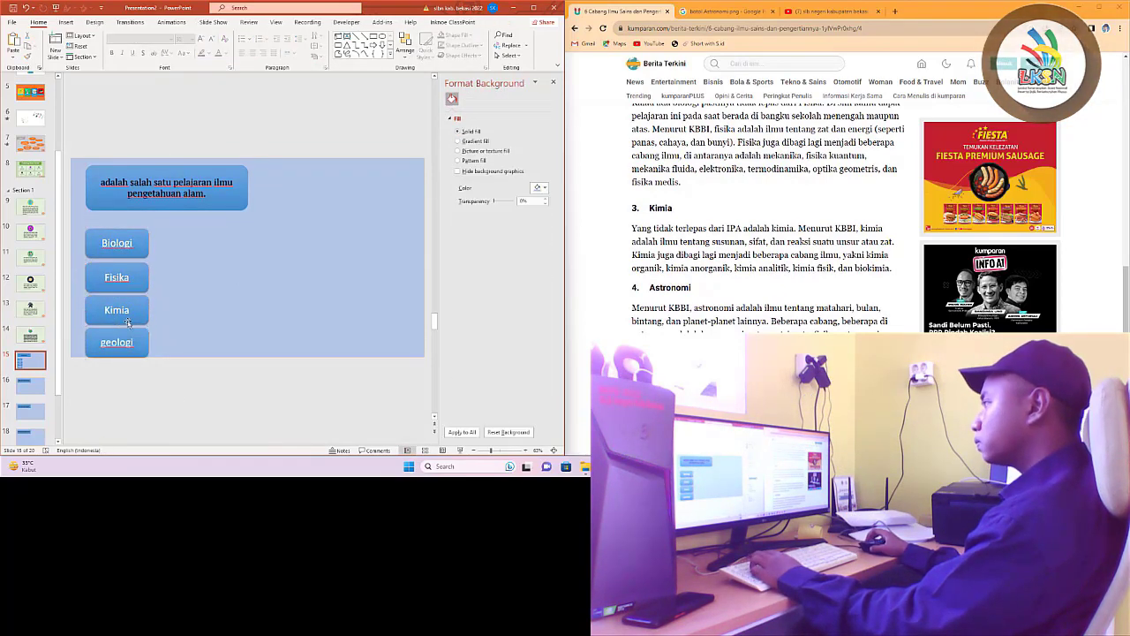
pyautogui.click(133, 243)
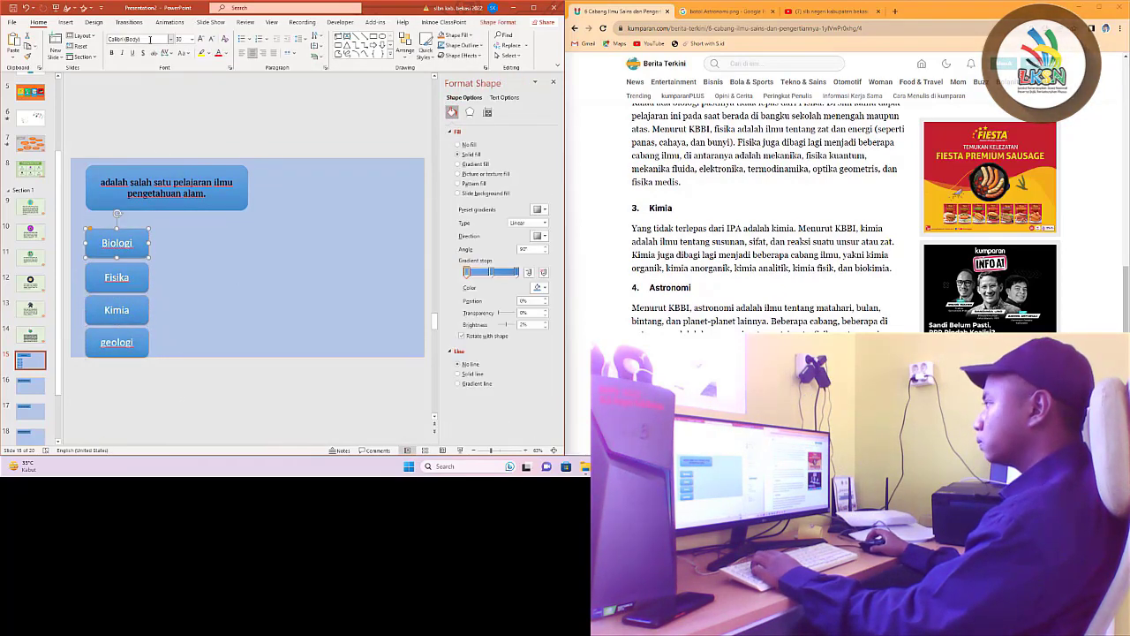
pyautogui.rightClick(144, 325)
pyautogui.press('Escape')
pyautogui.rightClick(141, 327)
pyautogui.press('Escape')
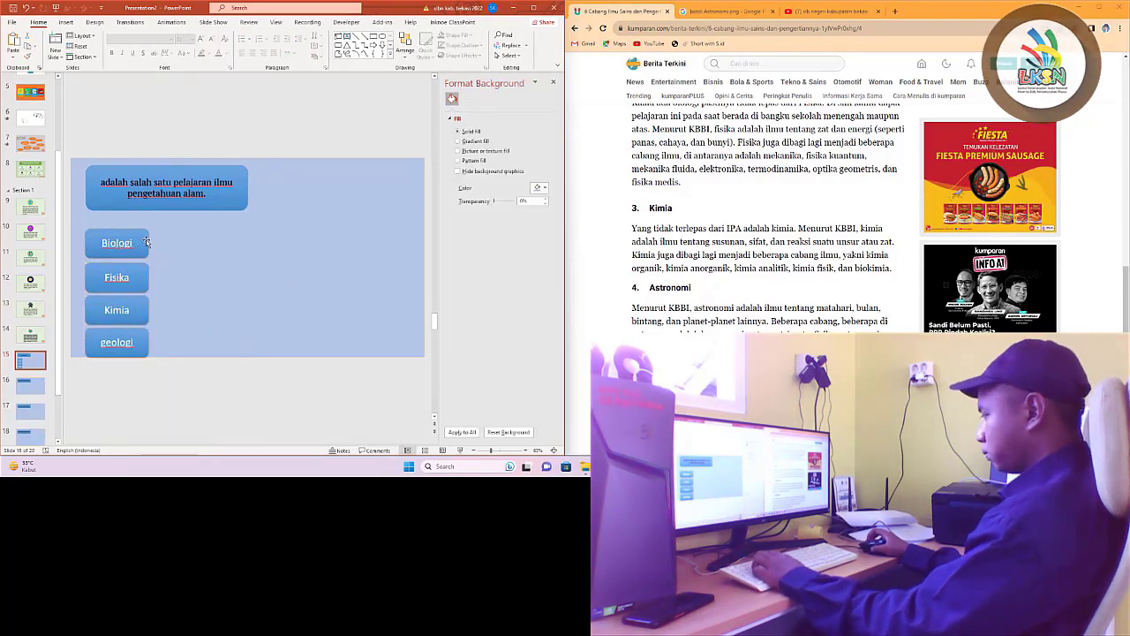
pyautogui.click(720, 12)
pyautogui.tripleClick(698, 73)
# Search Google Images for 'logo benar png' and scroll through the results
pyautogui.write('logo')
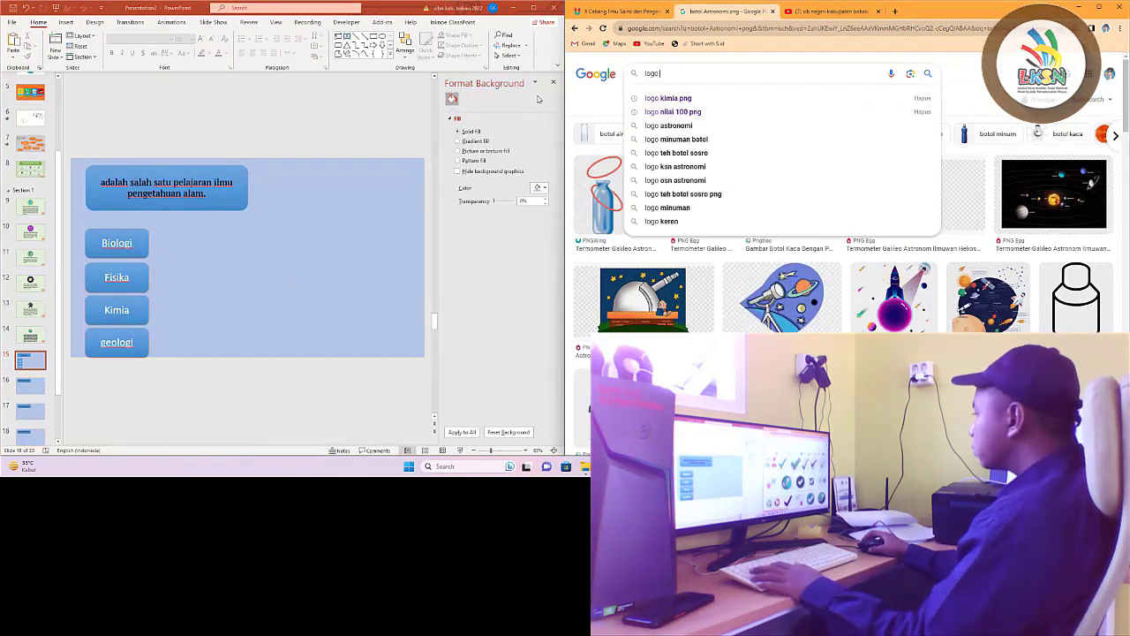
pyautogui.write(' benar png')
pyautogui.press('Return')
pyautogui.scroll(-5, 747, 235)
pyautogui.scroll(-5, 747, 235)
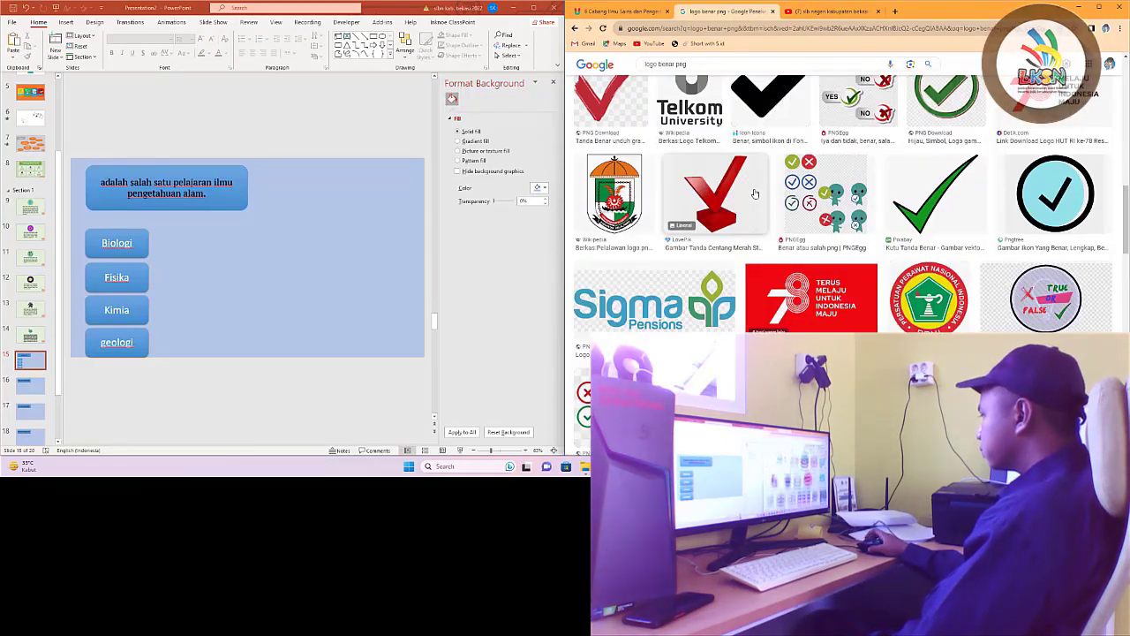
pyautogui.scroll(-3, 724, 176)
pyautogui.scroll(-5, 839, 220)
pyautogui.scroll(-5, 839, 221)
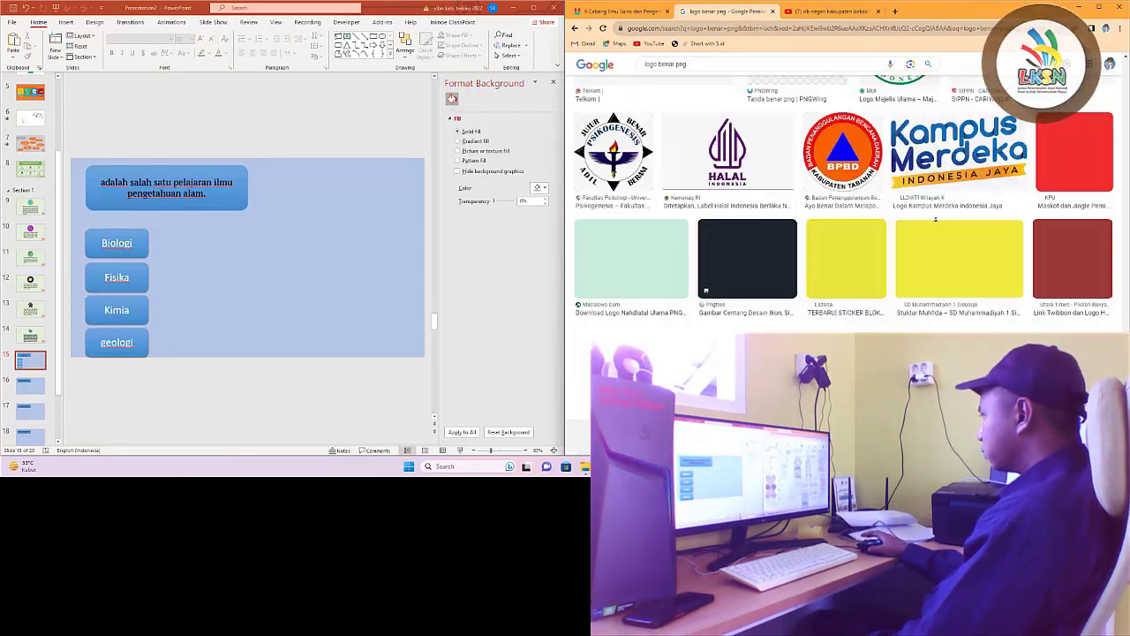
pyautogui.scroll(5, 839, 221)
# Narrow the results to 'benar salah png' and preview the green check icon
pyautogui.click(1118, 86)
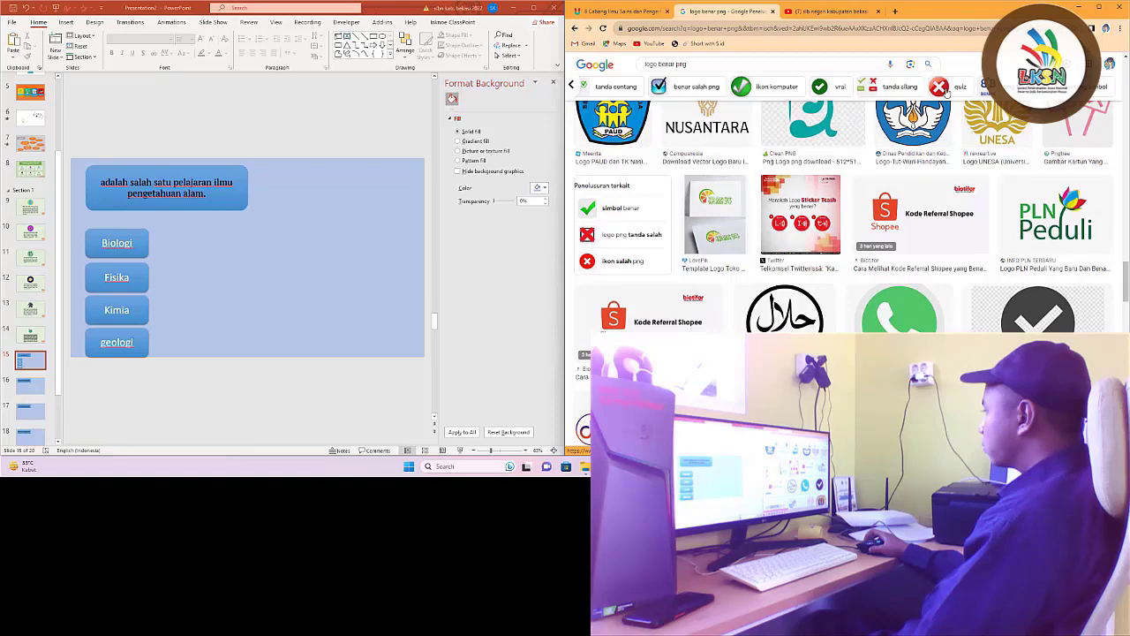
pyautogui.click(854, 90)
pyautogui.scroll(-3, 795, 221)
pyautogui.scroll(-5, 795, 229)
pyautogui.scroll(-3, 781, 240)
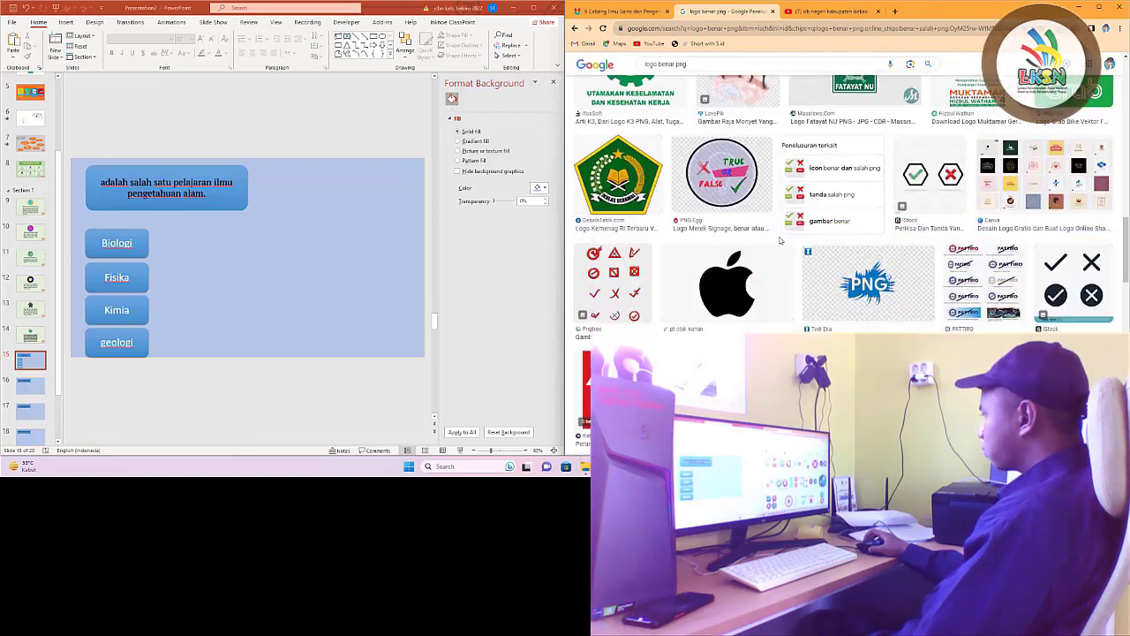
pyautogui.scroll(10, 780, 240)
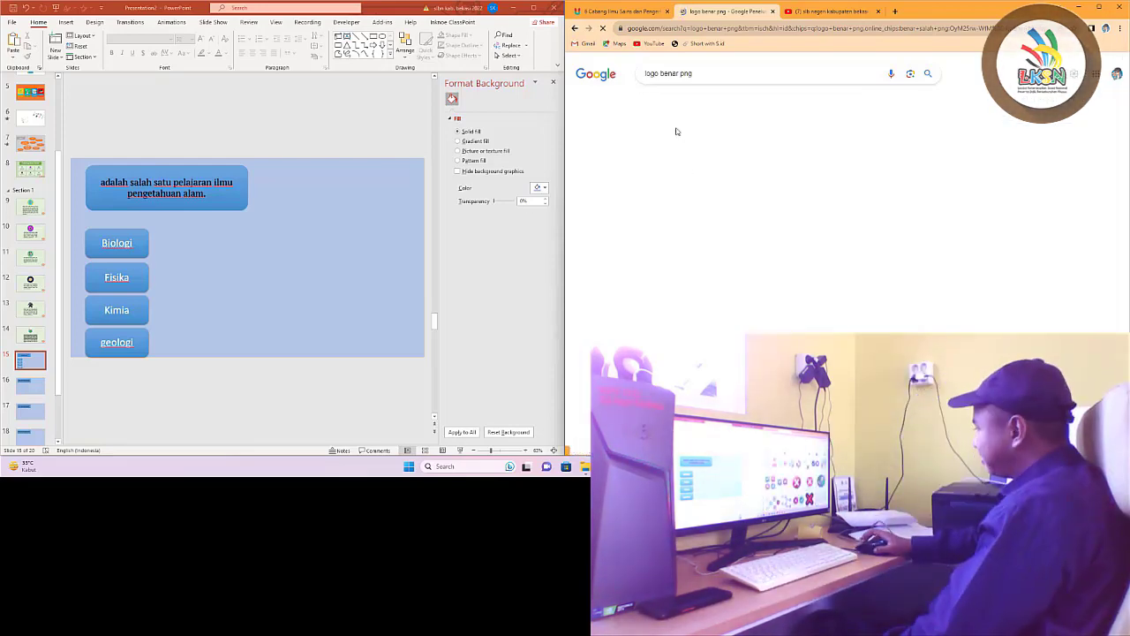
pyautogui.click(1055, 295)
# Place the green check image on slide 15 and shrink it
pyautogui.moveTo(1022, 219); pyautogui.dragTo(411, 262)
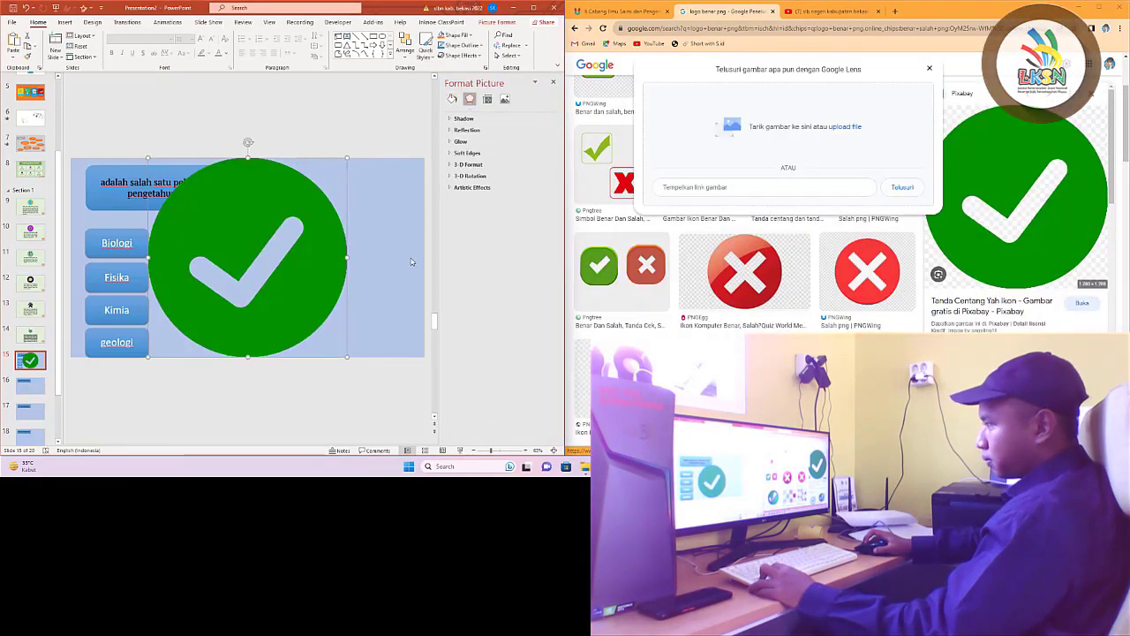
pyautogui.moveTo(325, 199); pyautogui.dragTo(319, 209)
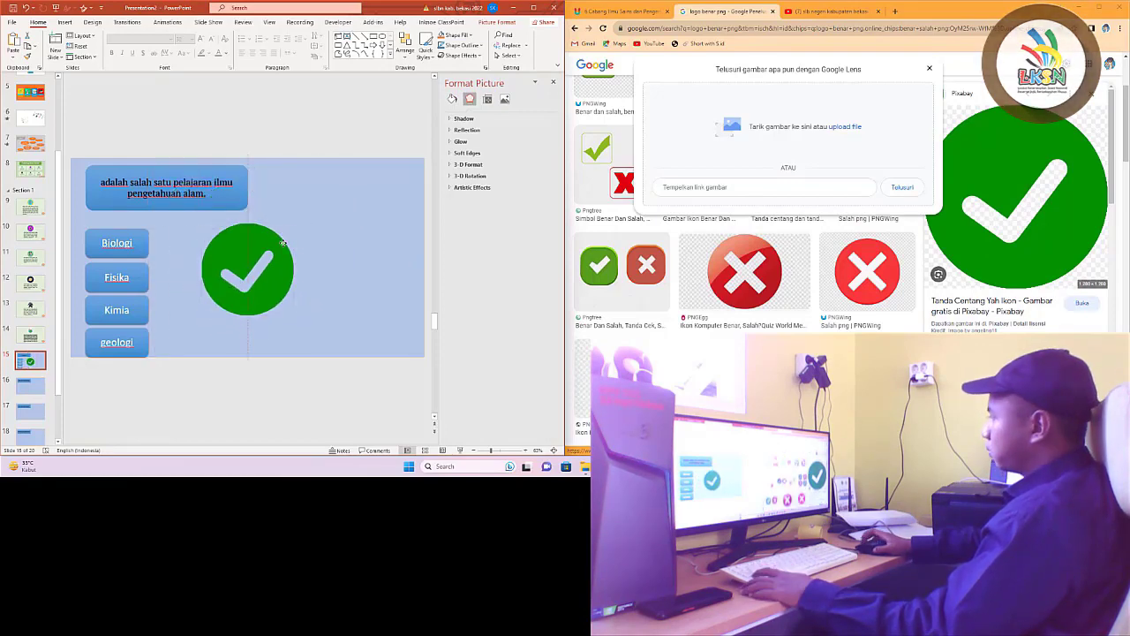
pyautogui.click(927, 69)
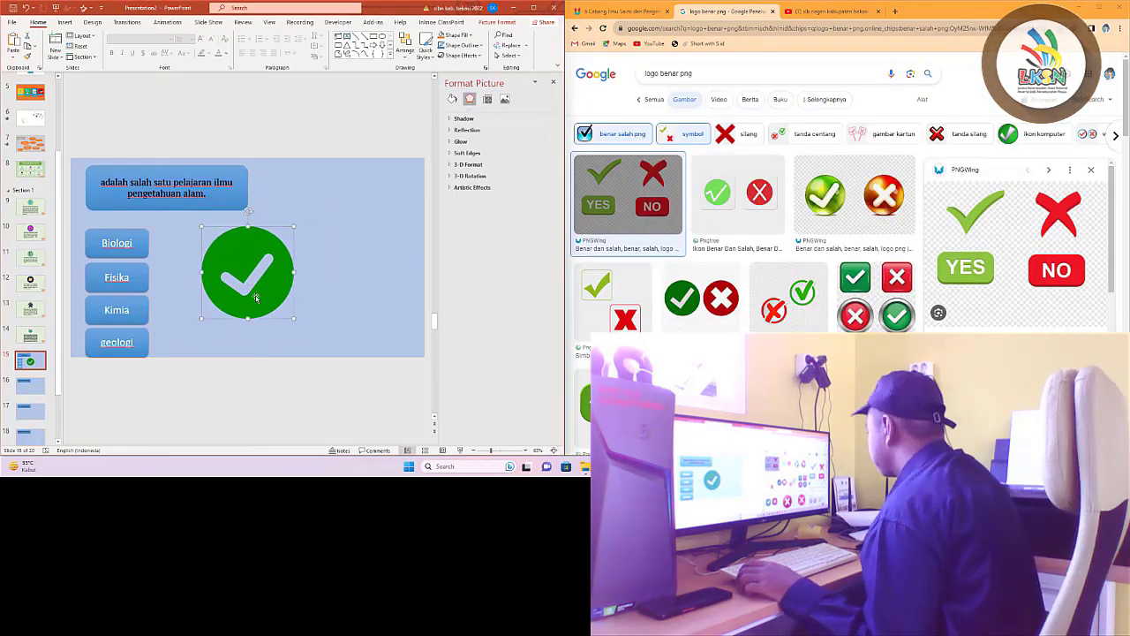
# Paste the red cross, remove its background, then shrink it and set it over the check
pyautogui.click(263, 314)
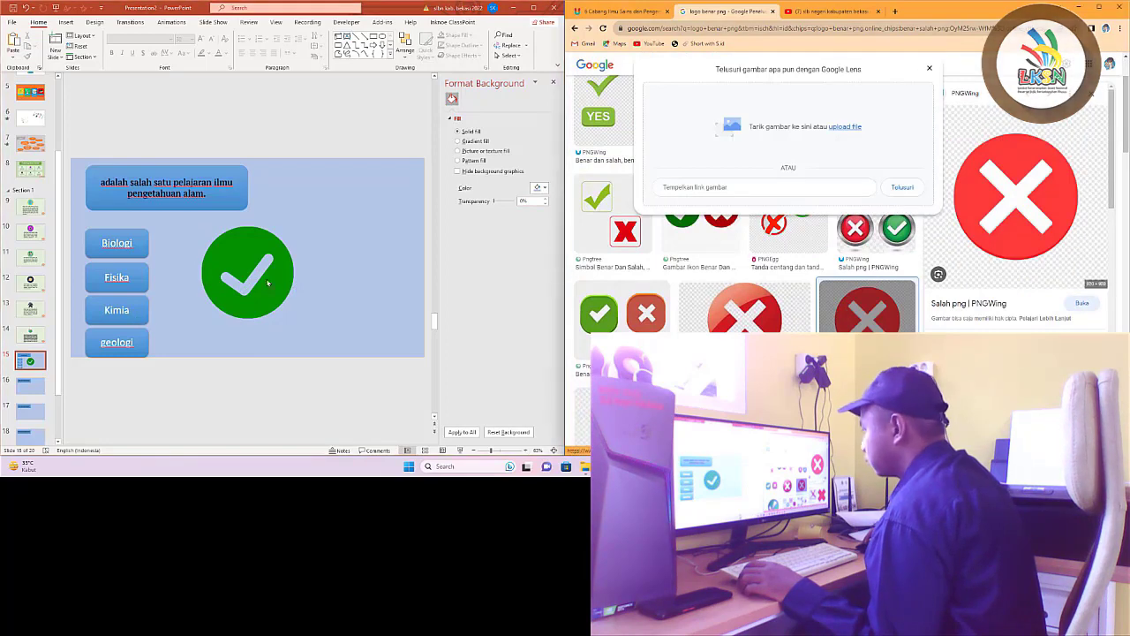
pyautogui.hotkey('ctrl', 'v')
pyautogui.moveTo(247, 256); pyautogui.dragTo(305, 257)
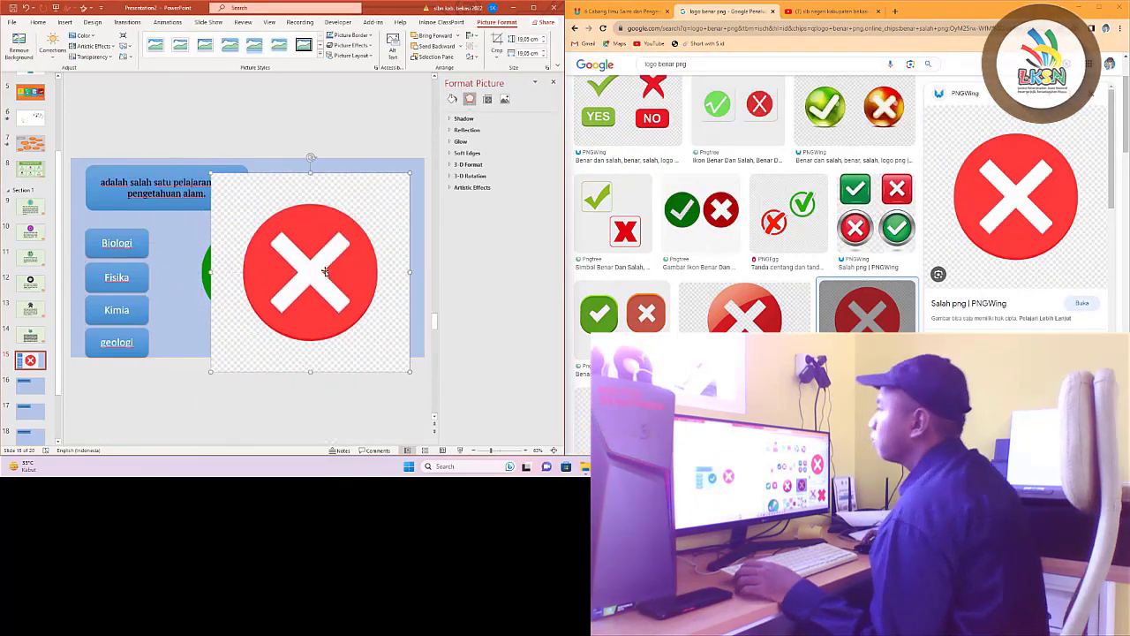
pyautogui.scroll(-3, 265, 256)
pyautogui.click(18, 45)
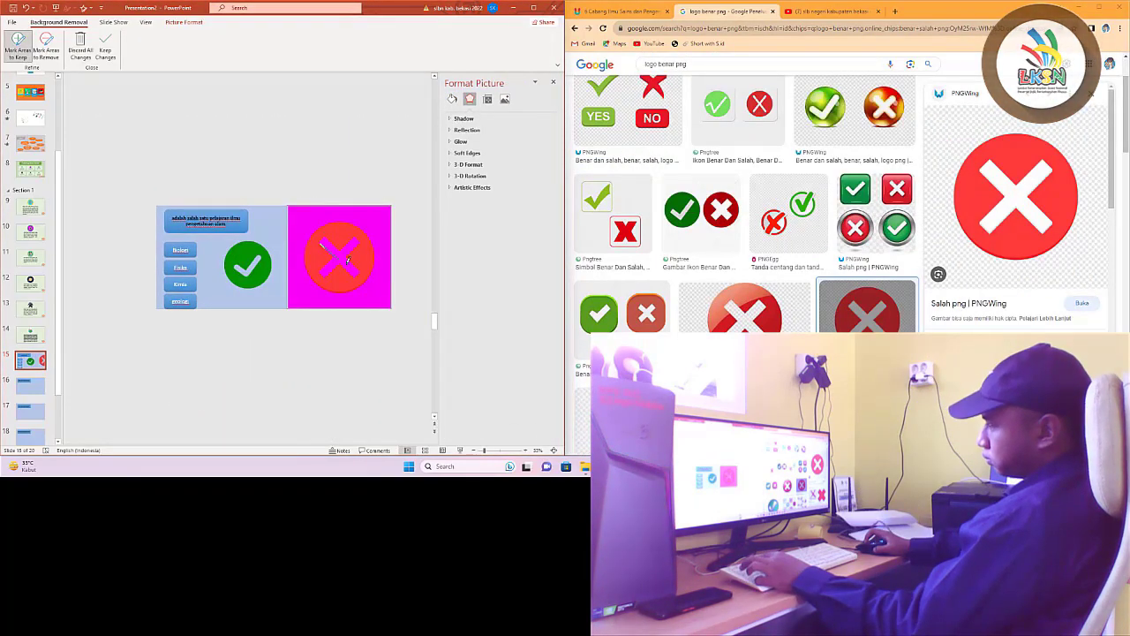
pyautogui.click(105, 44)
pyautogui.scroll(3, 343, 227)
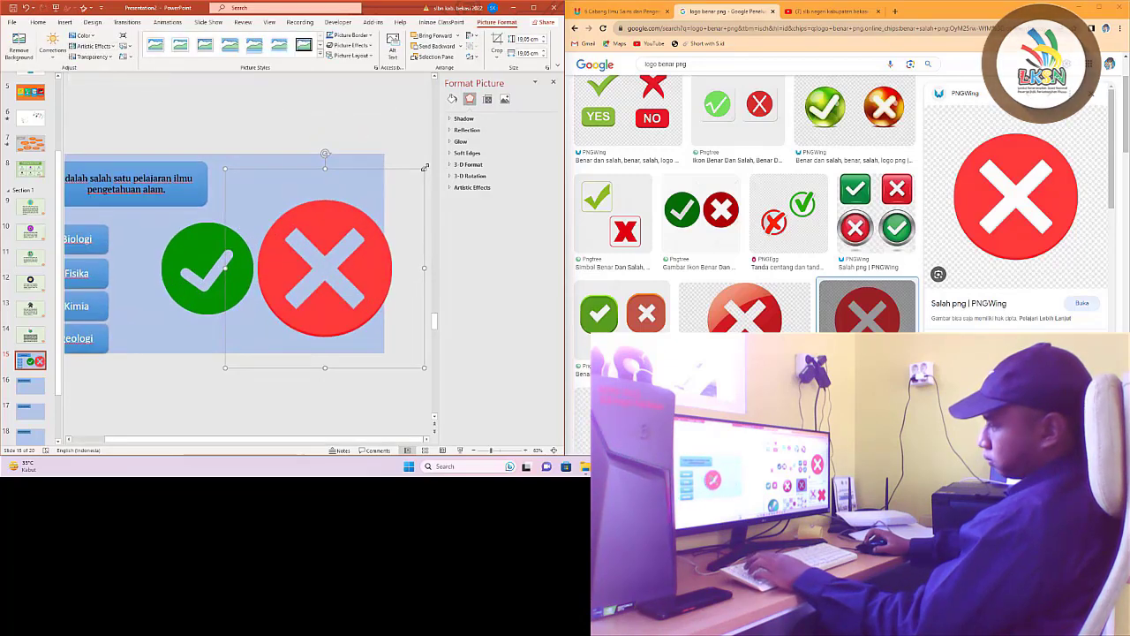
pyautogui.moveTo(392, 334); pyautogui.dragTo(370, 309)
pyautogui.moveTo(331, 269); pyautogui.dragTo(267, 272)
pyautogui.scroll(10, 297, 50)
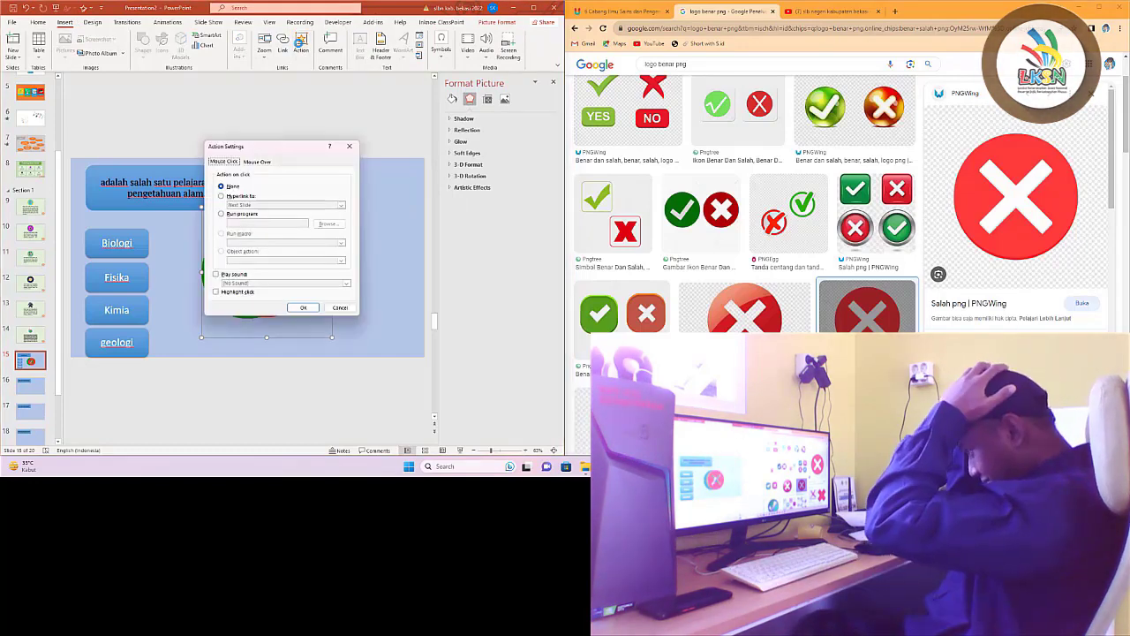
# Give the green check a Grow/Shrink emphasis set to shrink smaller
pyautogui.scroll(-3, 144, 20)
pyautogui.doubleClick(218, 245)
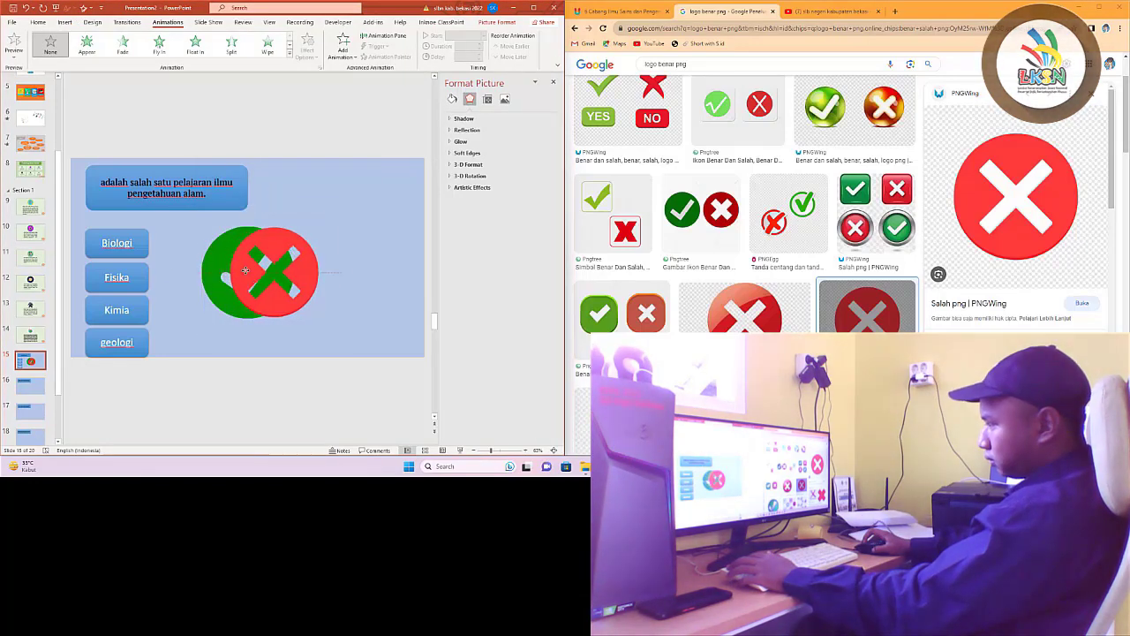
pyautogui.click(288, 55)
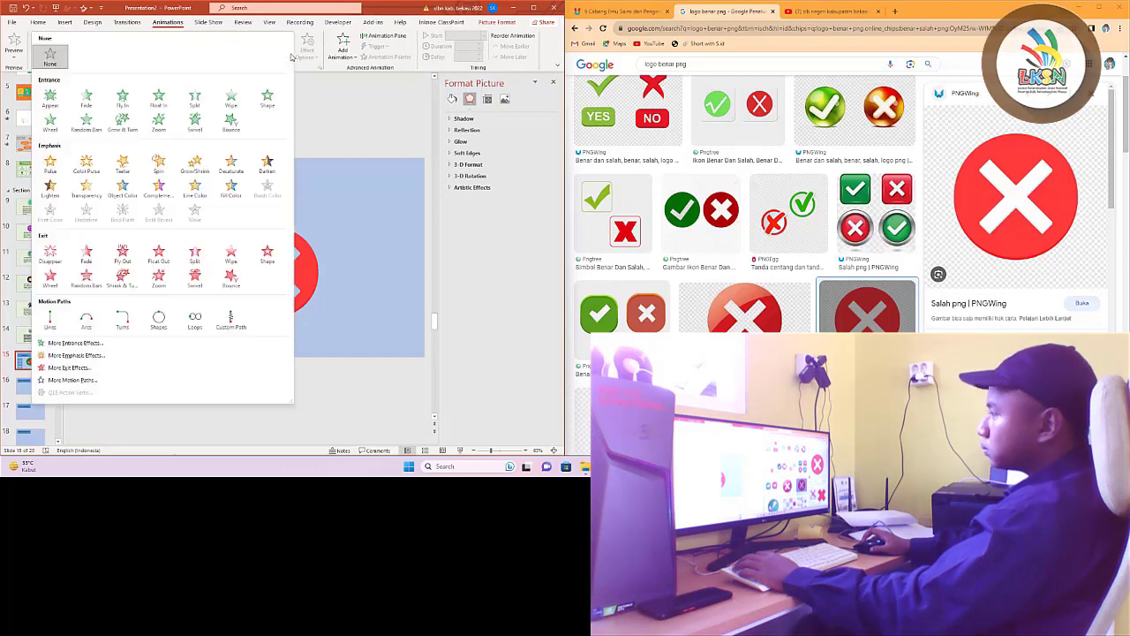
pyautogui.click(267, 99)
pyautogui.click(288, 55)
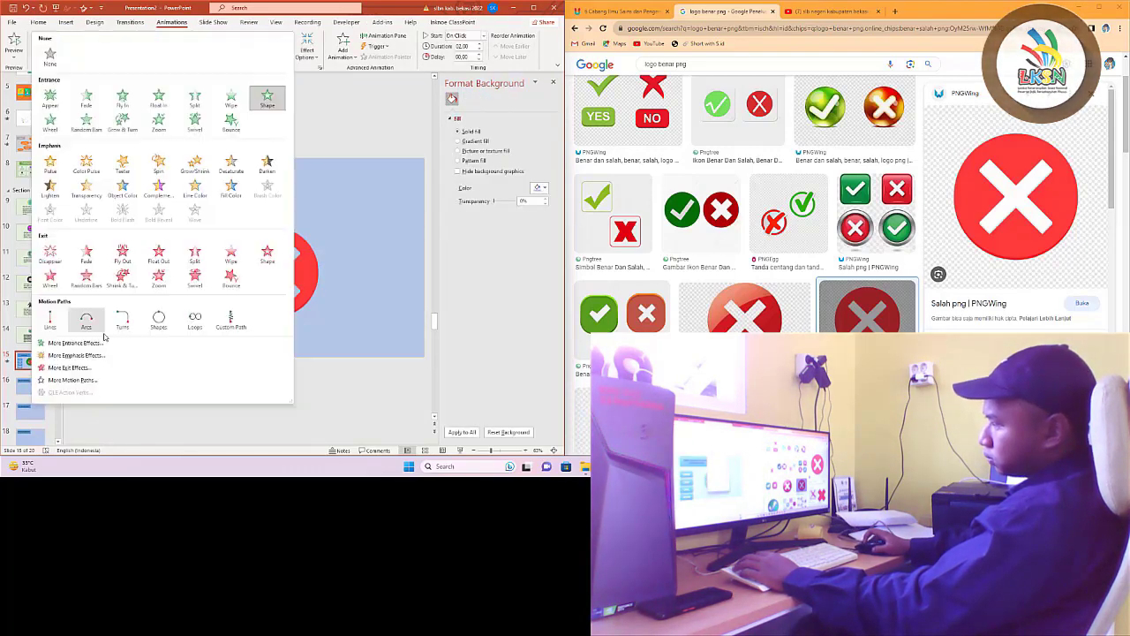
pyautogui.click(75, 342)
pyautogui.click(287, 317)
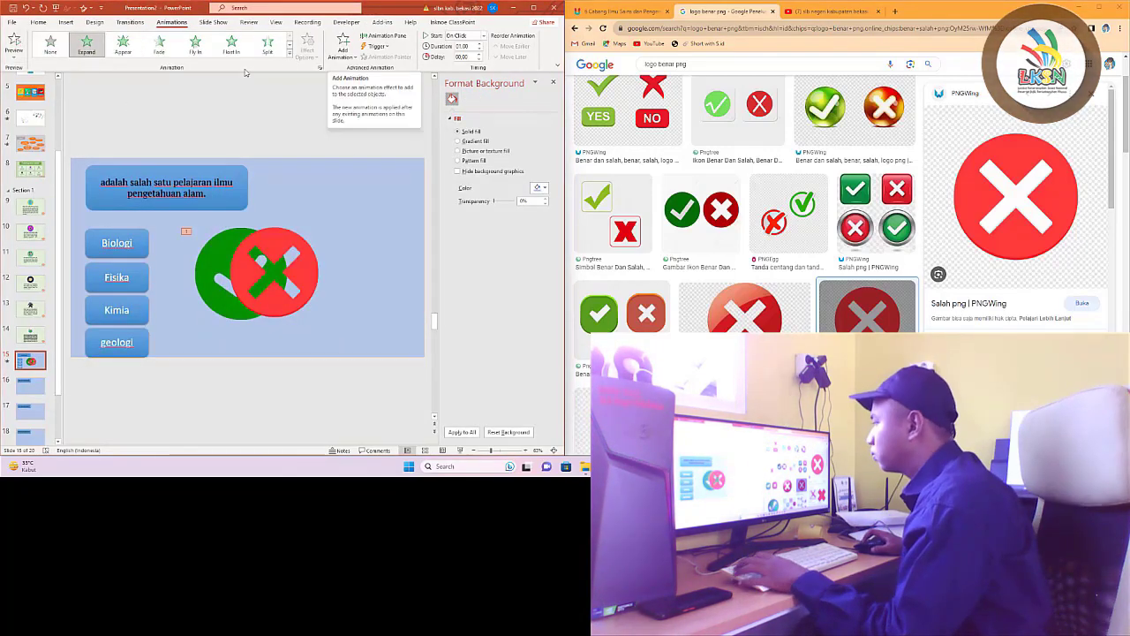
pyautogui.click(343, 44)
pyautogui.click(461, 172)
pyautogui.click(343, 46)
pyautogui.click(196, 44)
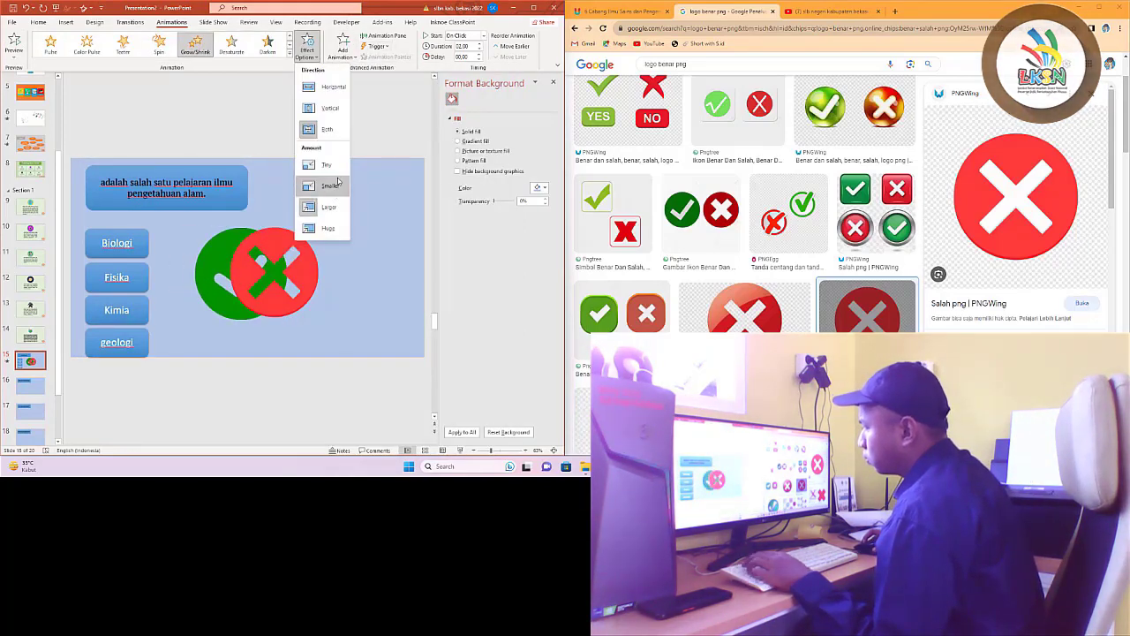
pyautogui.click(338, 185)
# Set the check and X pictures' animations to start After Previous
pyautogui.click(203, 267)
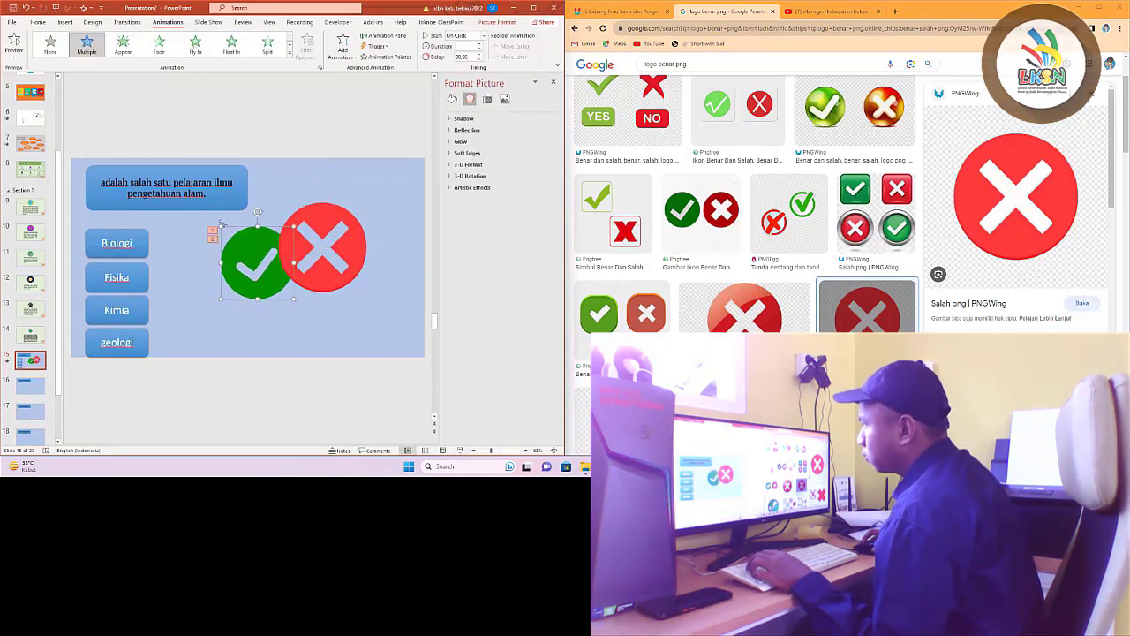
pyautogui.click(234, 265)
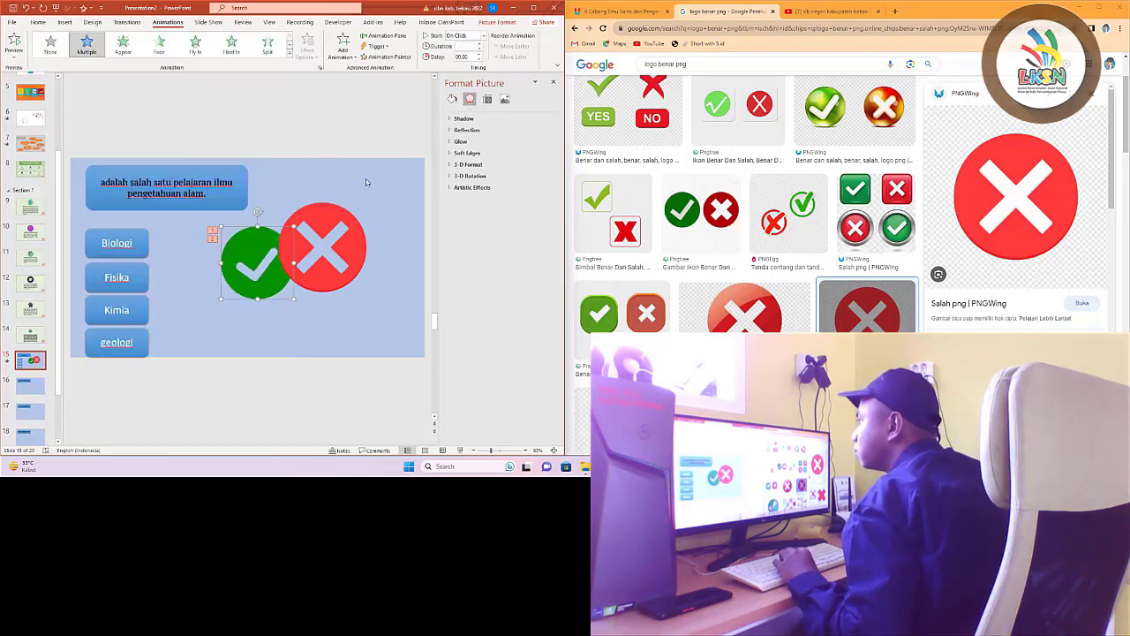
pyautogui.click(476, 67)
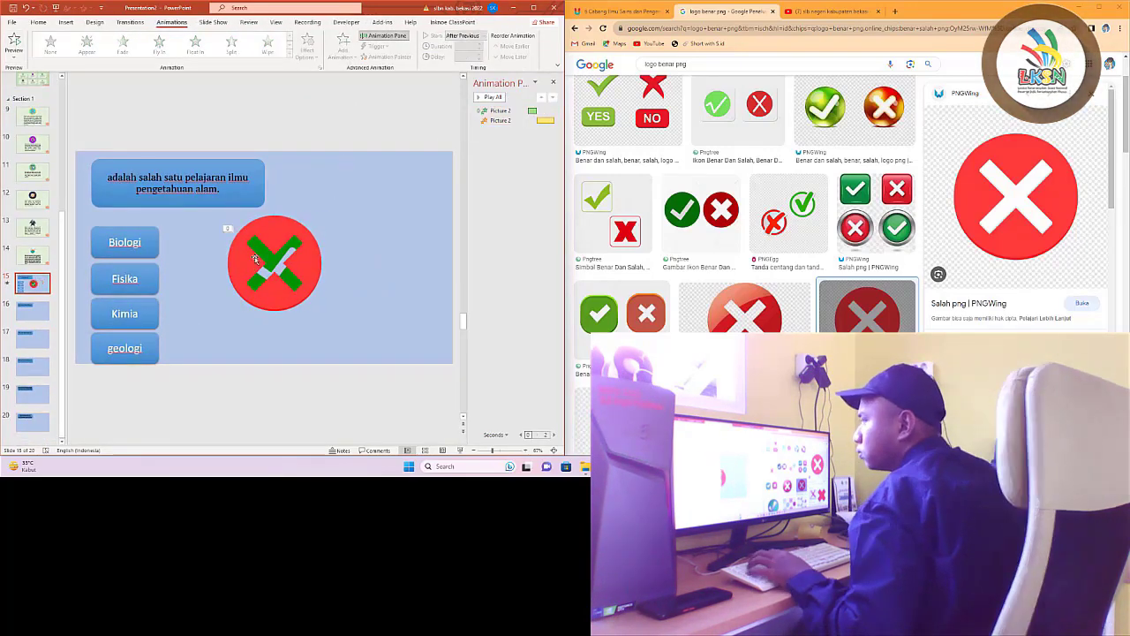
# Add a Color Pulse emphasis and a second effect to Picture 4
pyautogui.click(289, 60)
pyautogui.click(87, 123)
pyautogui.click(289, 59)
pyautogui.click(87, 162)
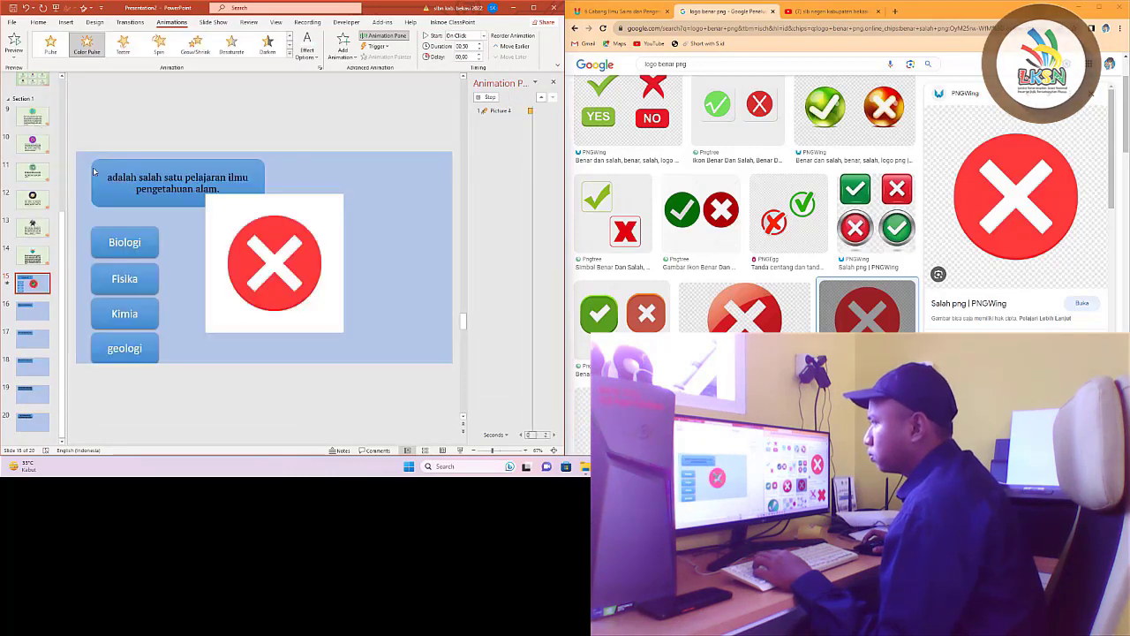
pyautogui.click(289, 59)
pyautogui.click(343, 45)
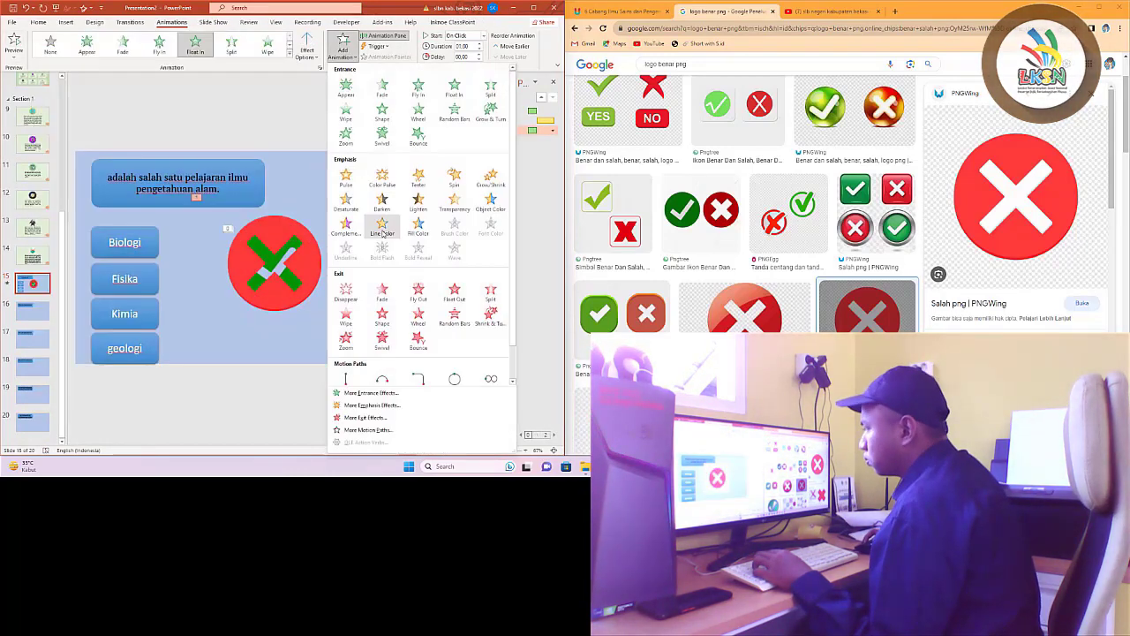
pyautogui.click(382, 176)
pyautogui.click(289, 59)
pyautogui.press('Escape')
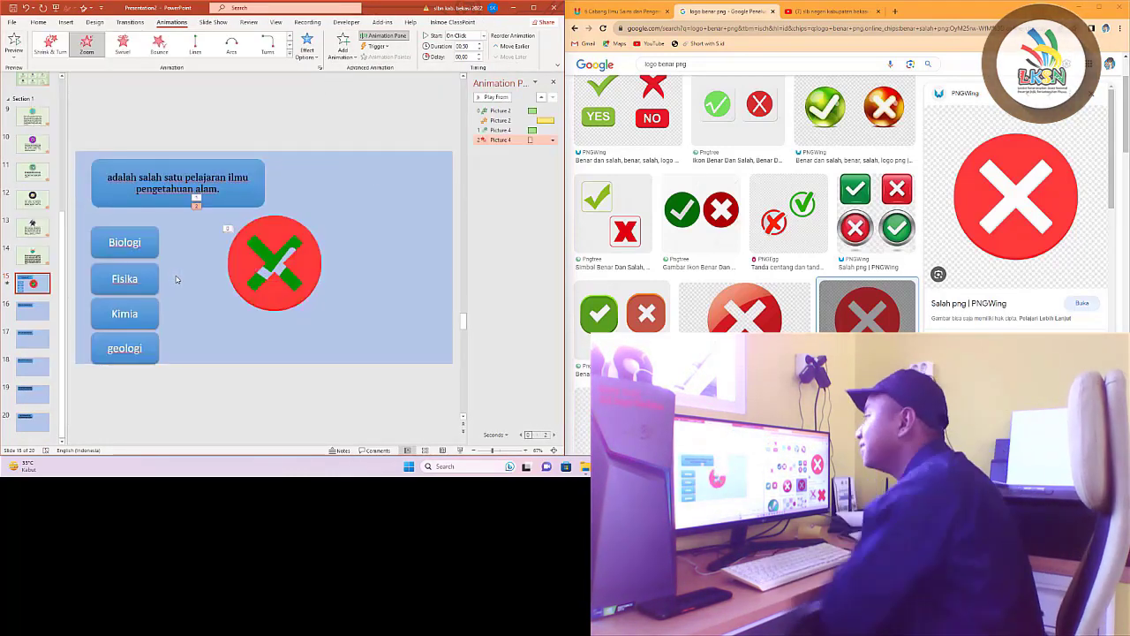
# Set the animation trigger to On Click of Picture 2
pyautogui.rightClick(267, 146)
pyautogui.click(202, 210)
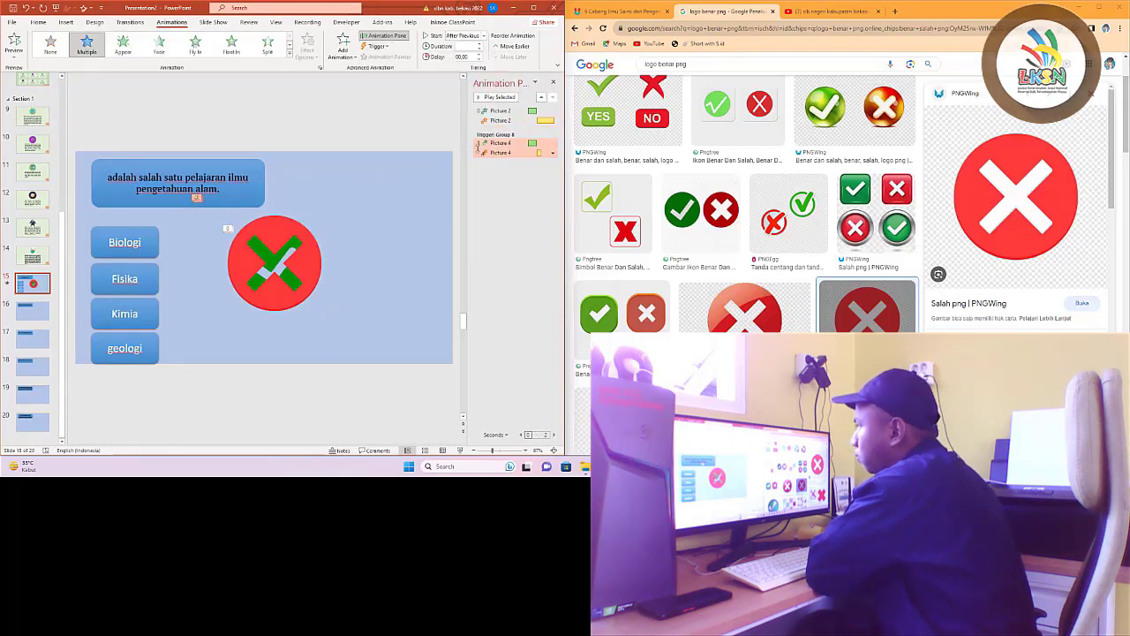
pyautogui.click(442, 59)
pyautogui.click(130, 22)
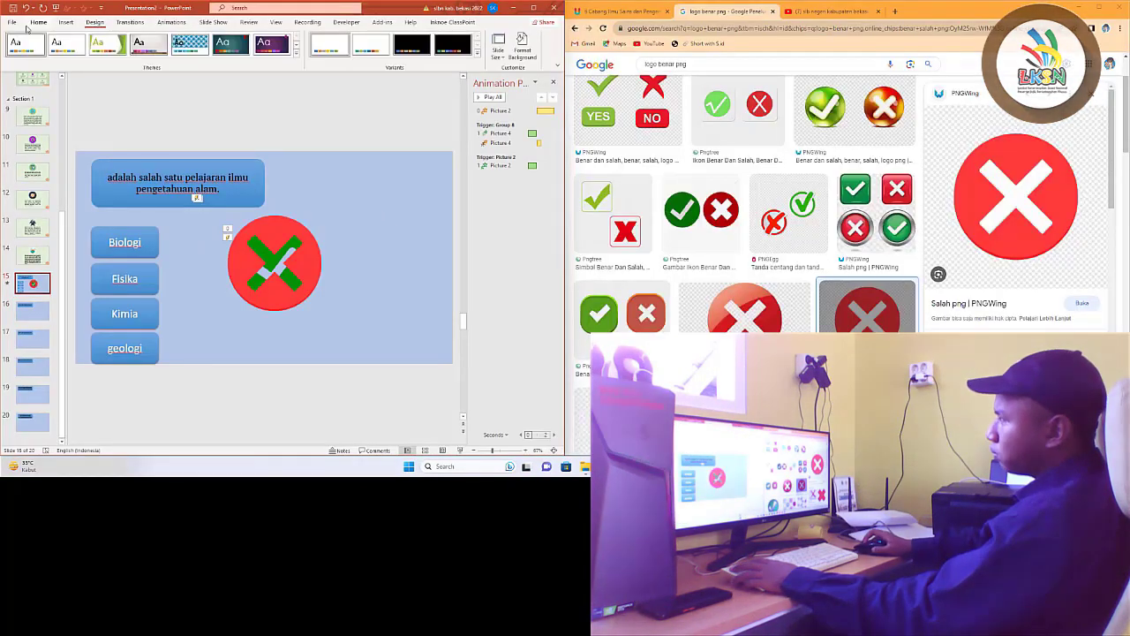
# Test the red X animation by clicking an answer in Slide Show
pyautogui.hotkey('shift', 'F5')
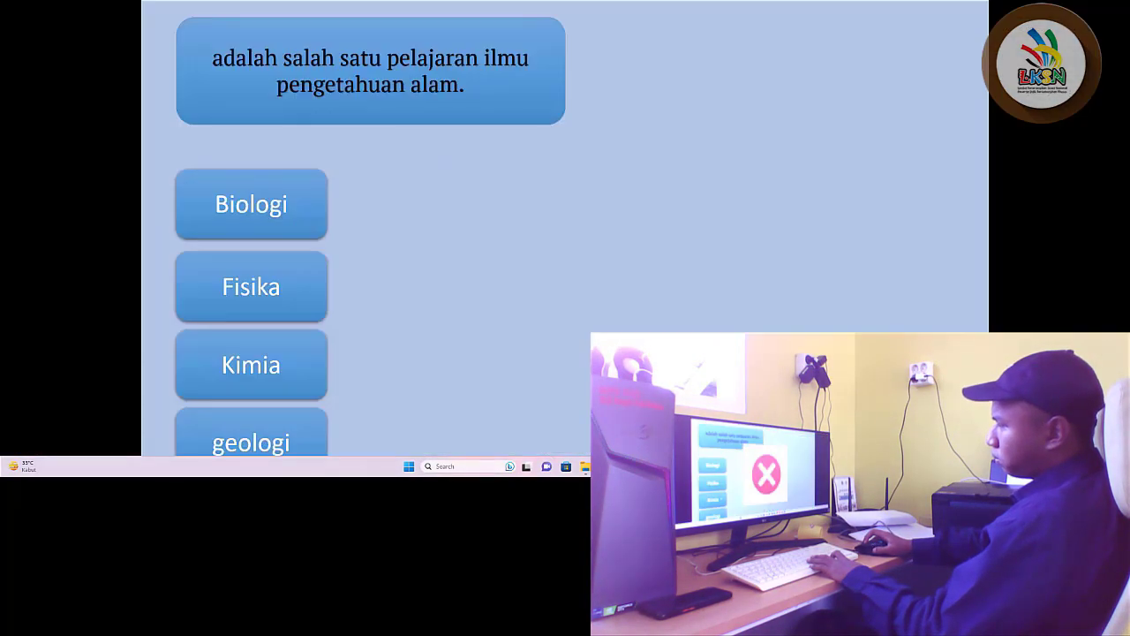
pyautogui.click(297, 360)
pyautogui.press('Escape')
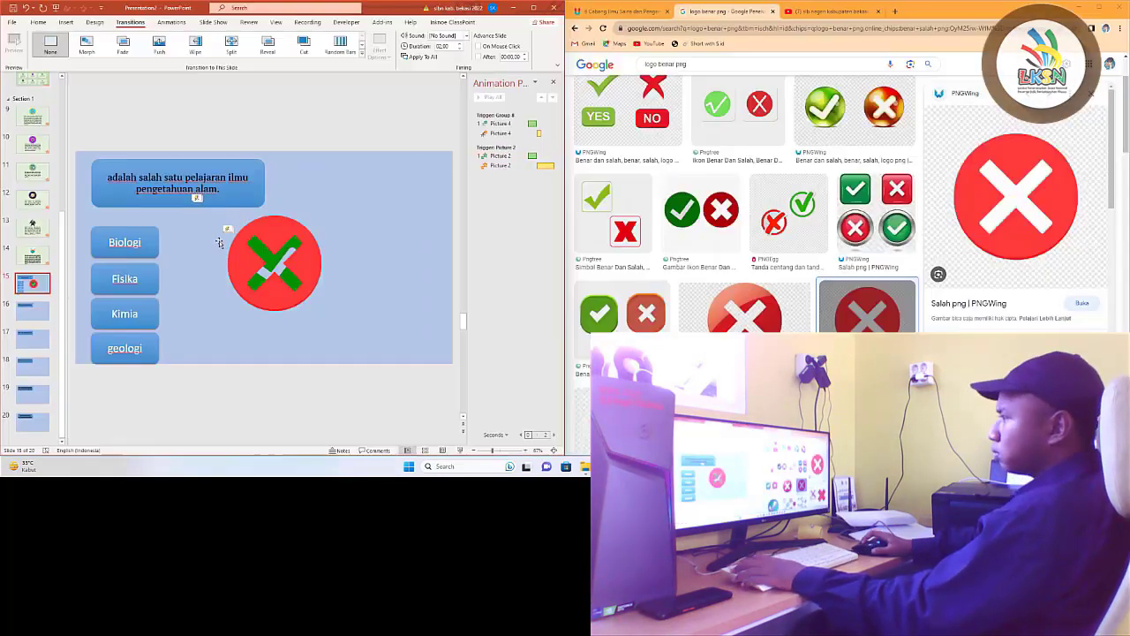
# Trigger the X animation by the rounded rectangle and paste the animated pictures onto slide 18
pyautogui.click(377, 45)
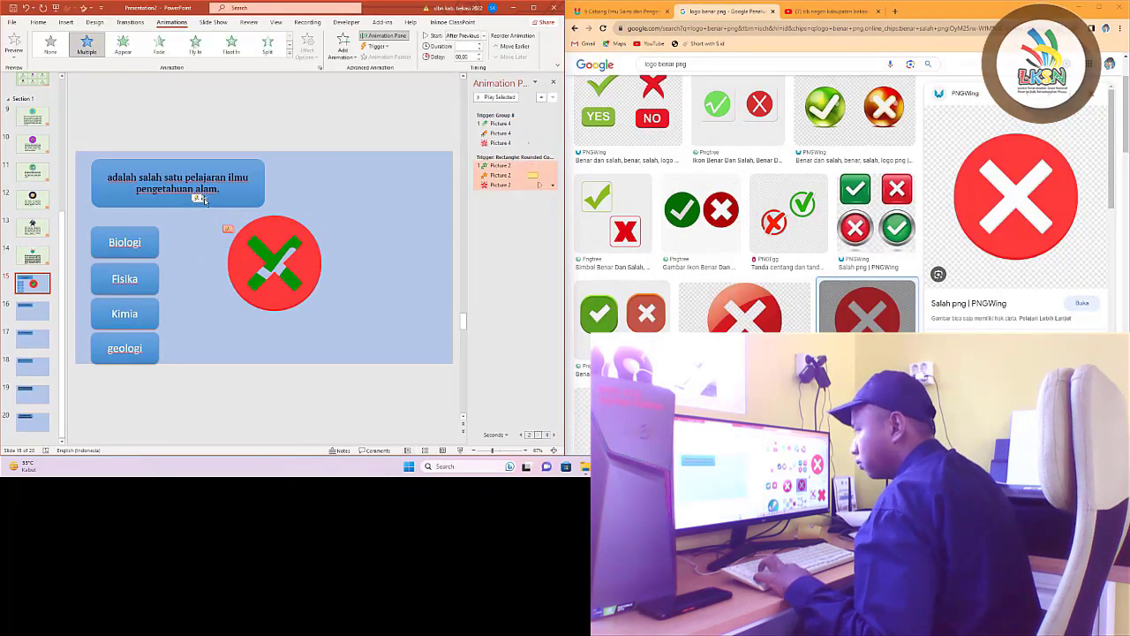
pyautogui.click(523, 175)
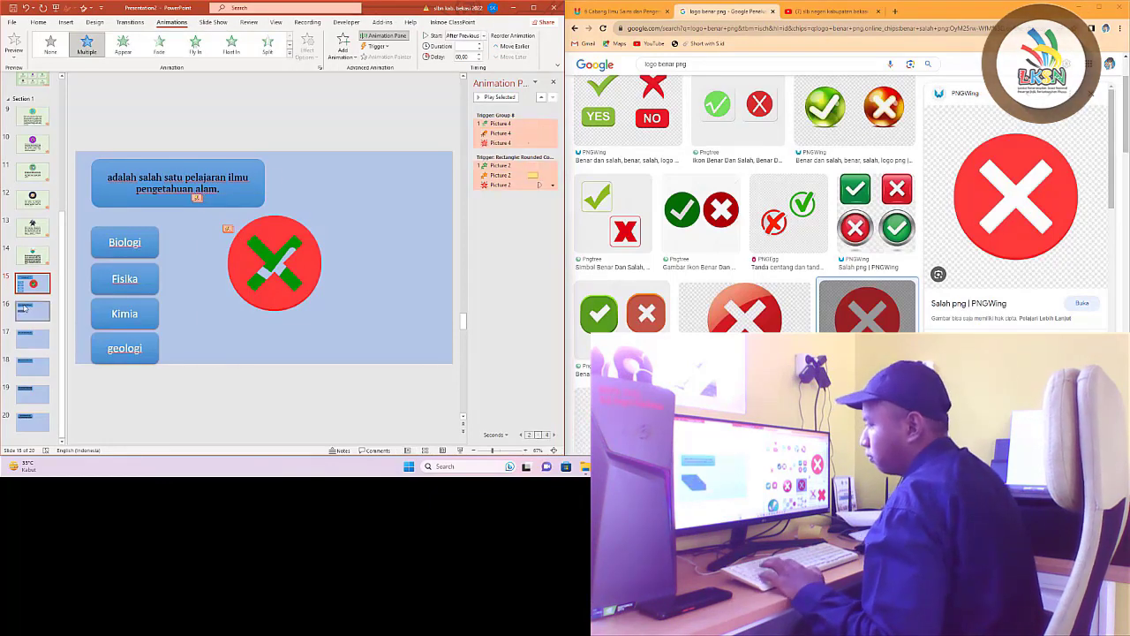
pyautogui.click(48, 367)
pyautogui.hotkey('ctrl', 'v')
# On slide 15, make Group 5 trigger Picture 4's animations
pyautogui.click(33, 283)
pyautogui.click(304, 281)
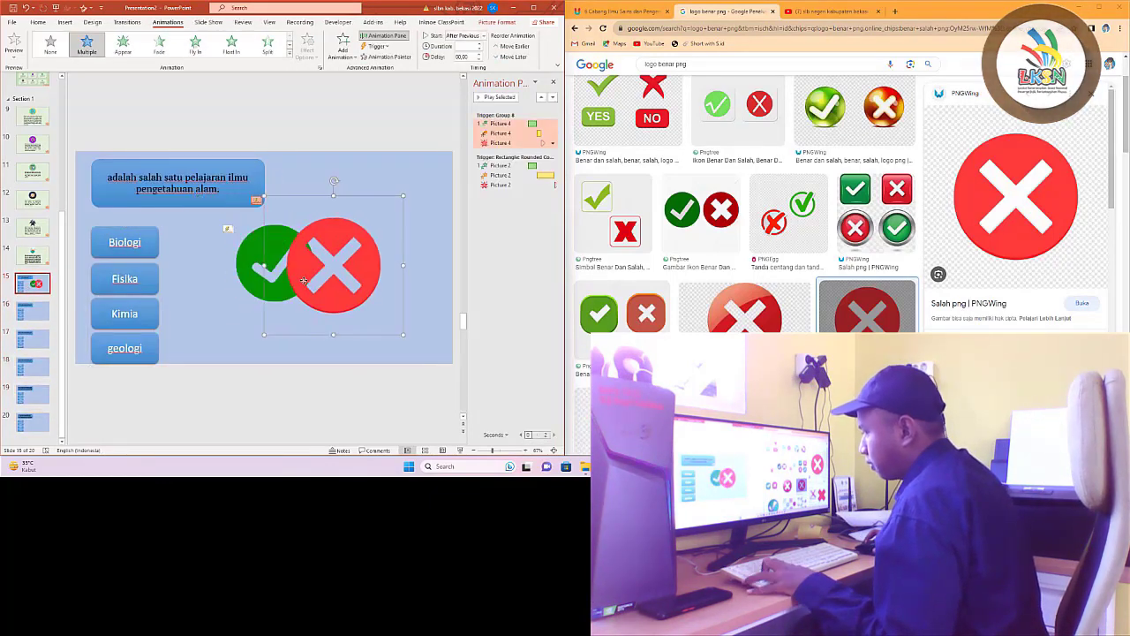
pyautogui.scroll(-2, 265, 309)
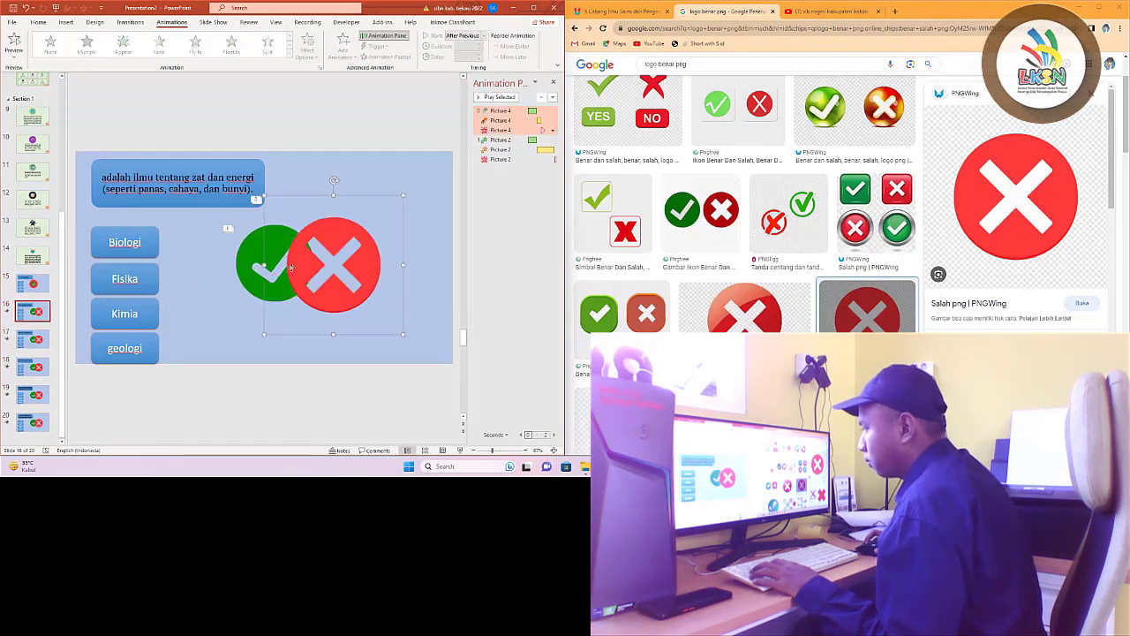
pyautogui.scroll(-1, 228, 270)
pyautogui.scroll(-1, 234, 291)
pyautogui.scroll(-1, 247, 314)
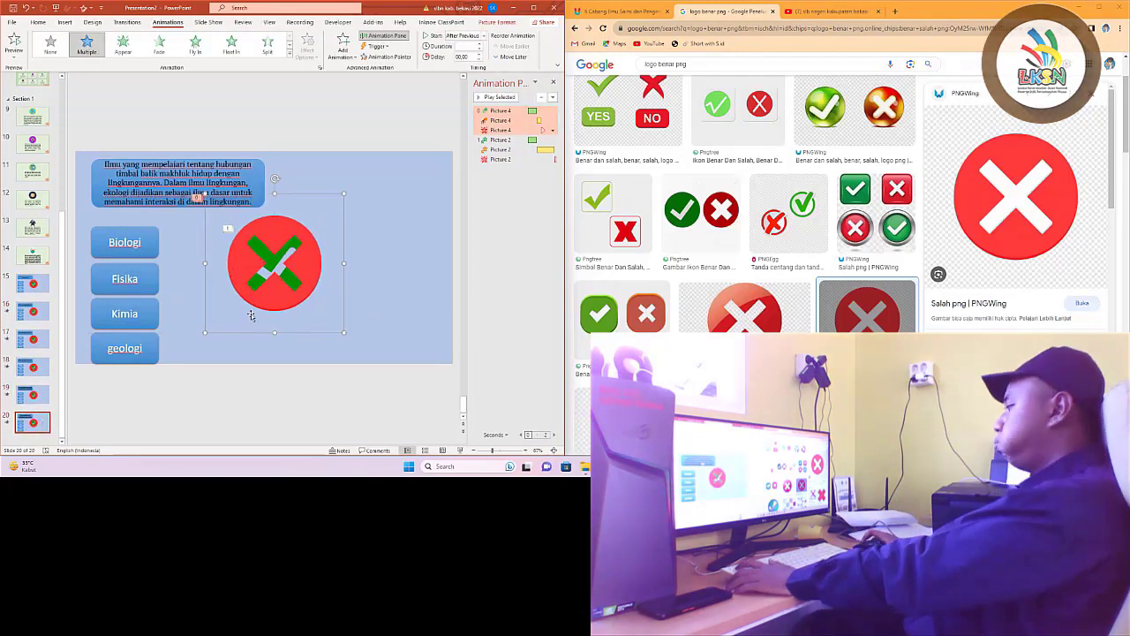
pyautogui.click(256, 282)
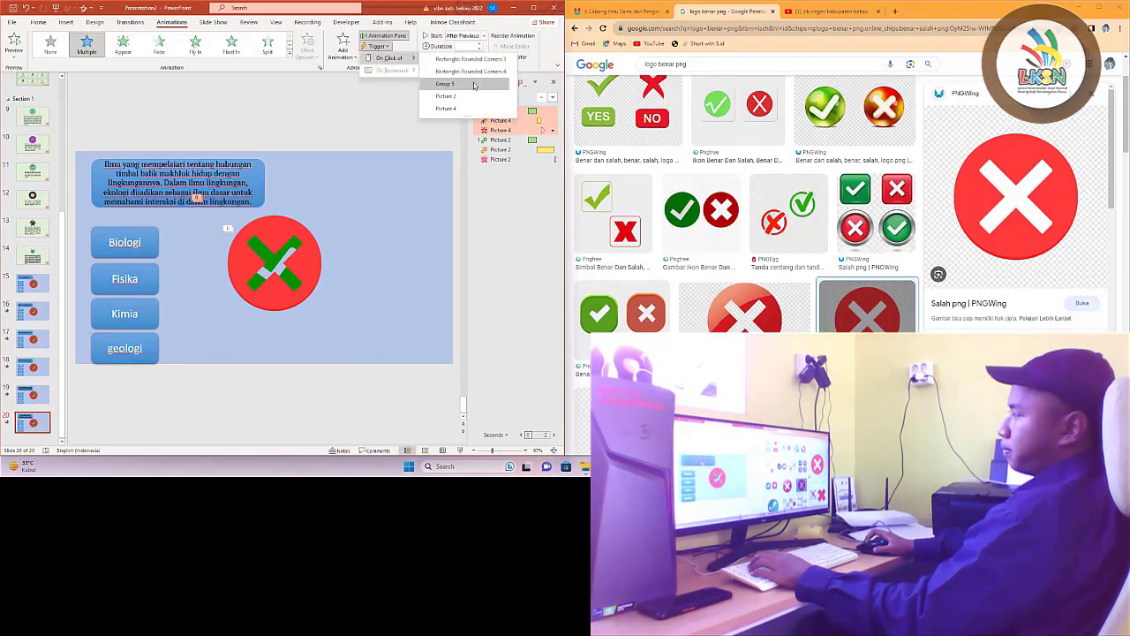
pyautogui.click(470, 71)
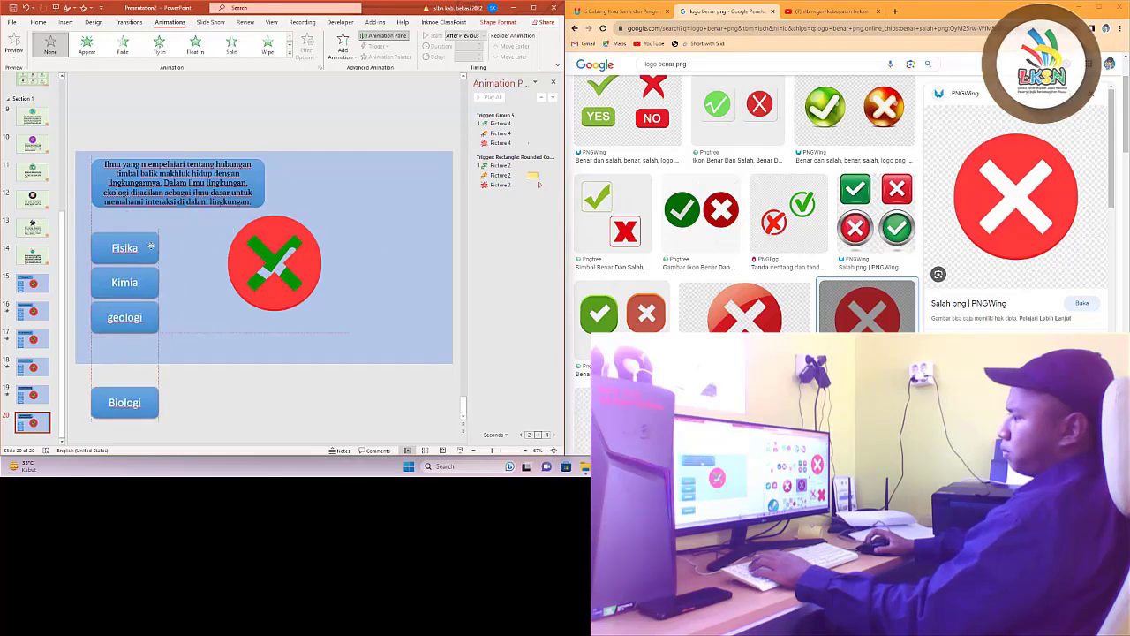
# Replace the answer text with Astronomi and fit it on one line
pyautogui.press('Delete')
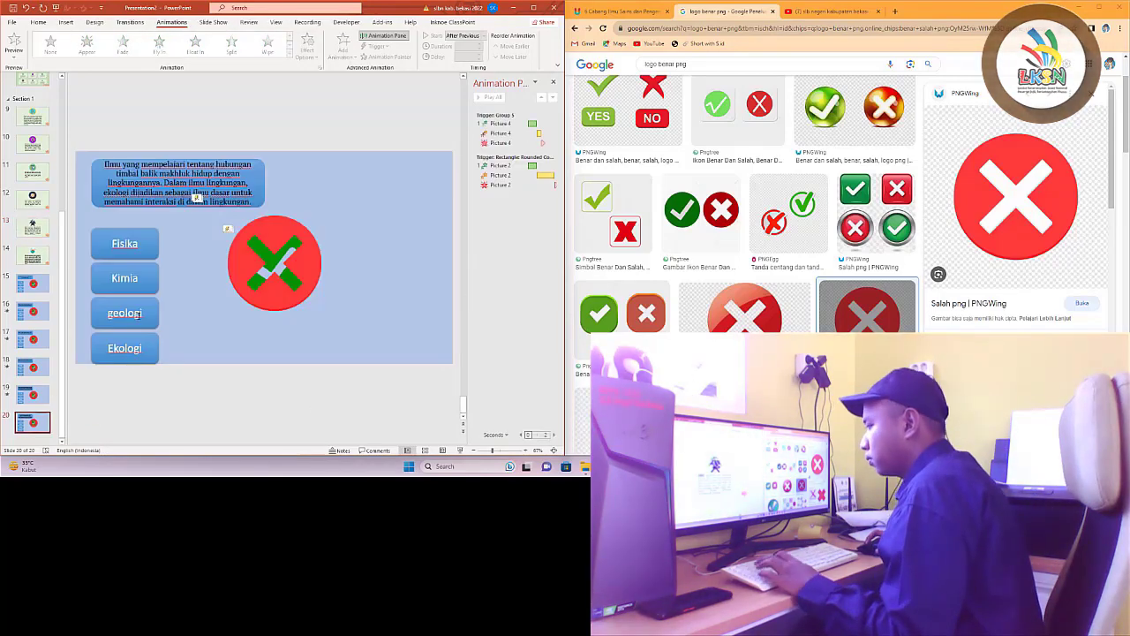
pyautogui.write('Astronomi')
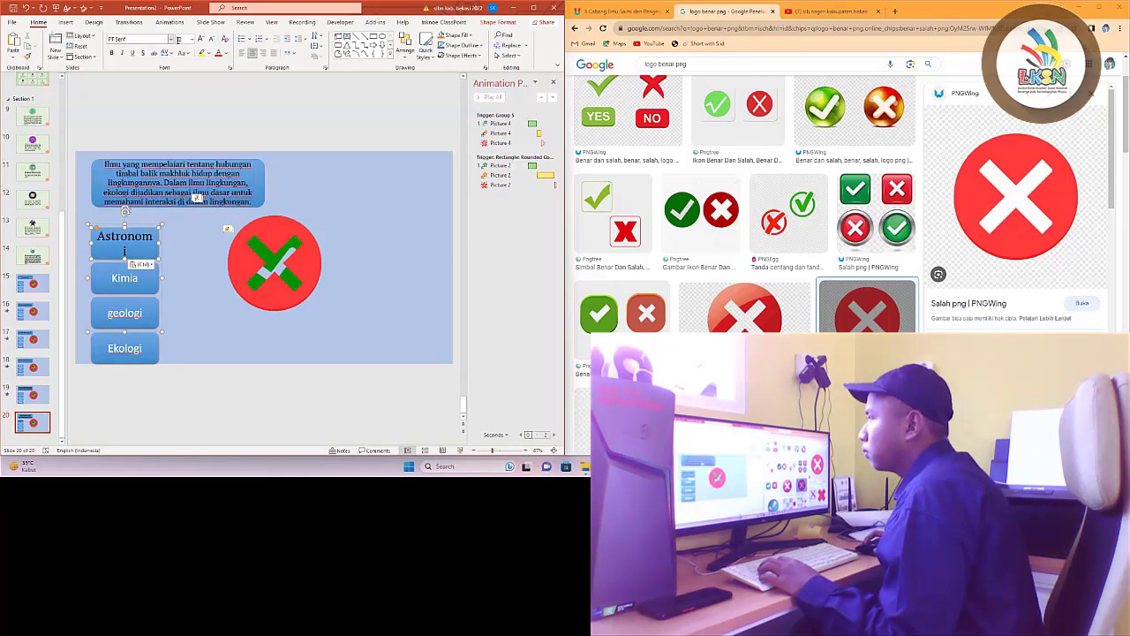
pyautogui.click(186, 152)
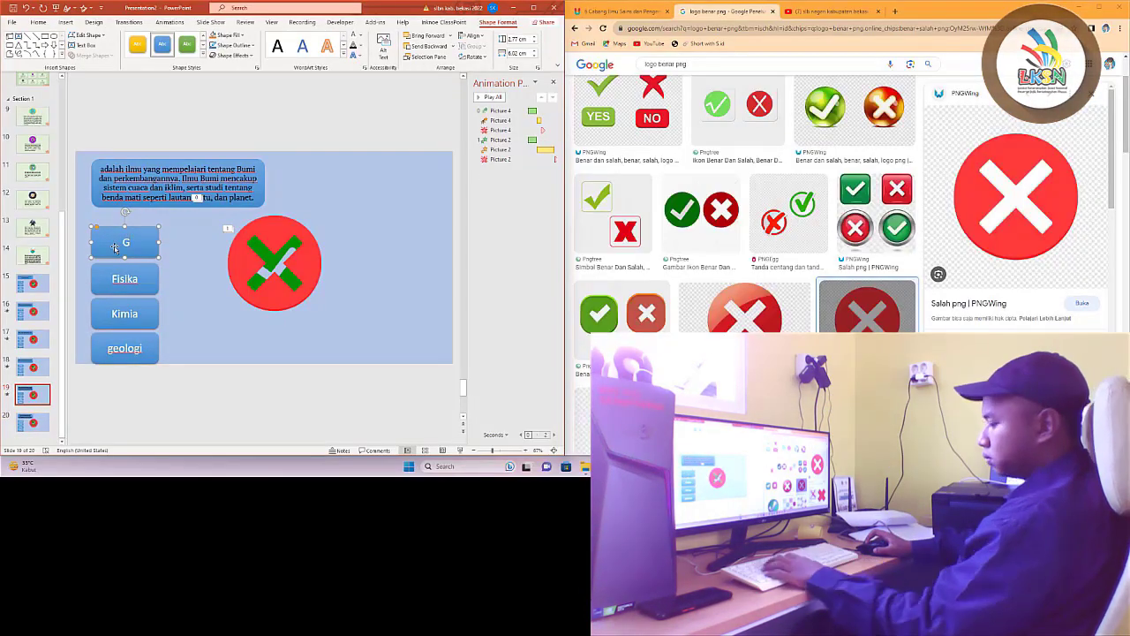
pyautogui.click(237, 416)
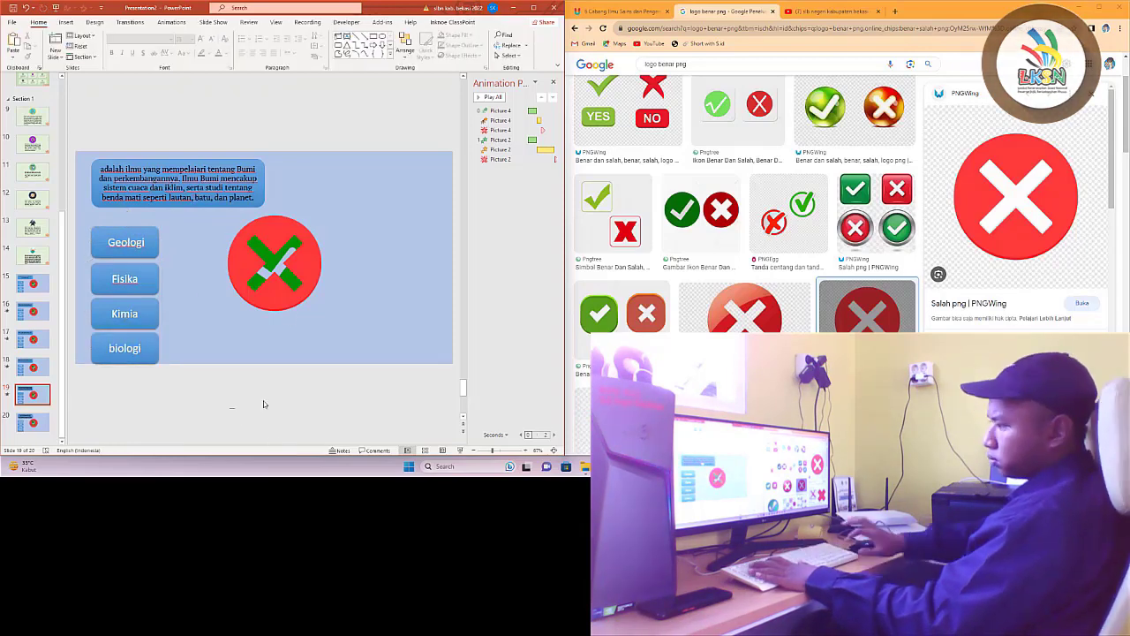
# Show the animation settings of the adjacent slide's check/X picture
pyautogui.press('pageup')
pyautogui.click(275, 262)
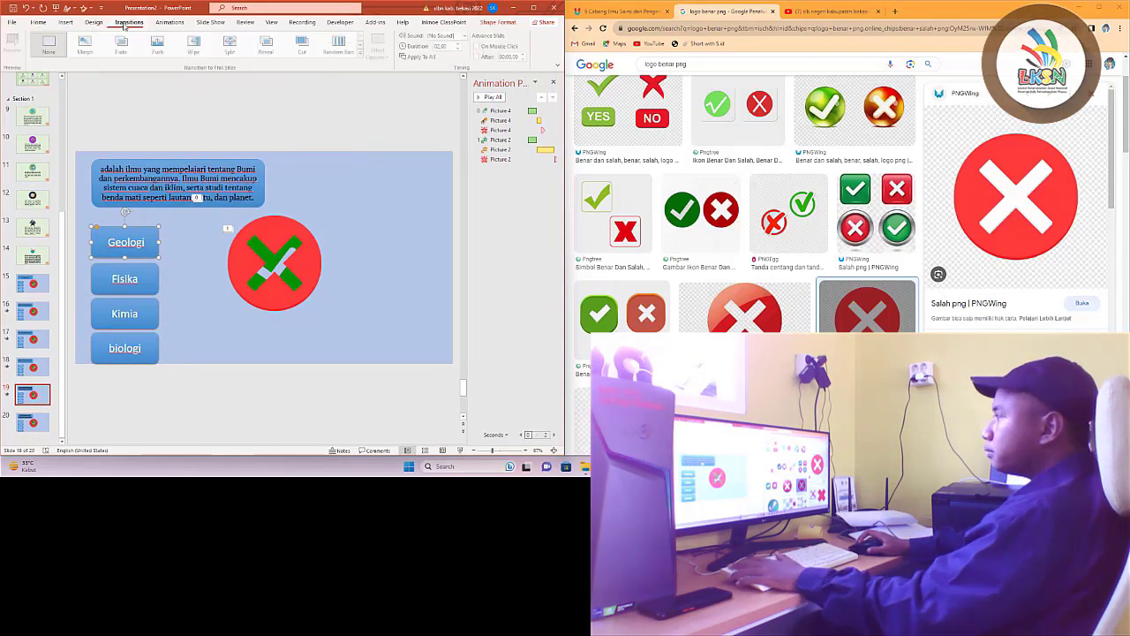
pyautogui.click(168, 22)
# Make the rounded rectangle trigger Picture 4's animations, then paste a blue arrow shape
pyautogui.click(475, 97)
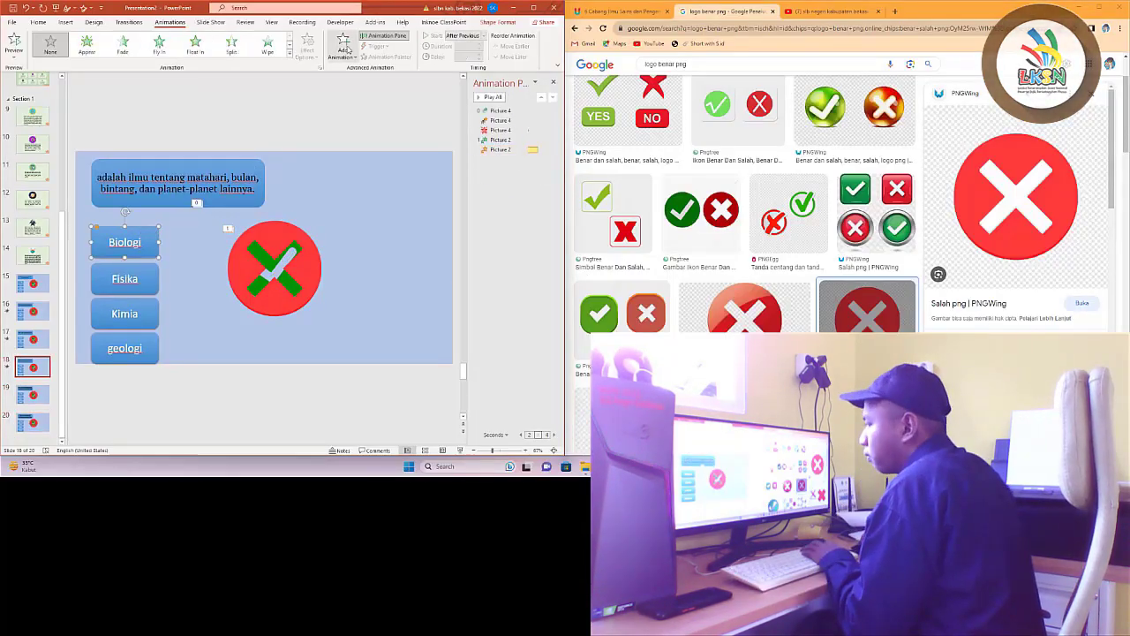
pyautogui.click(377, 46)
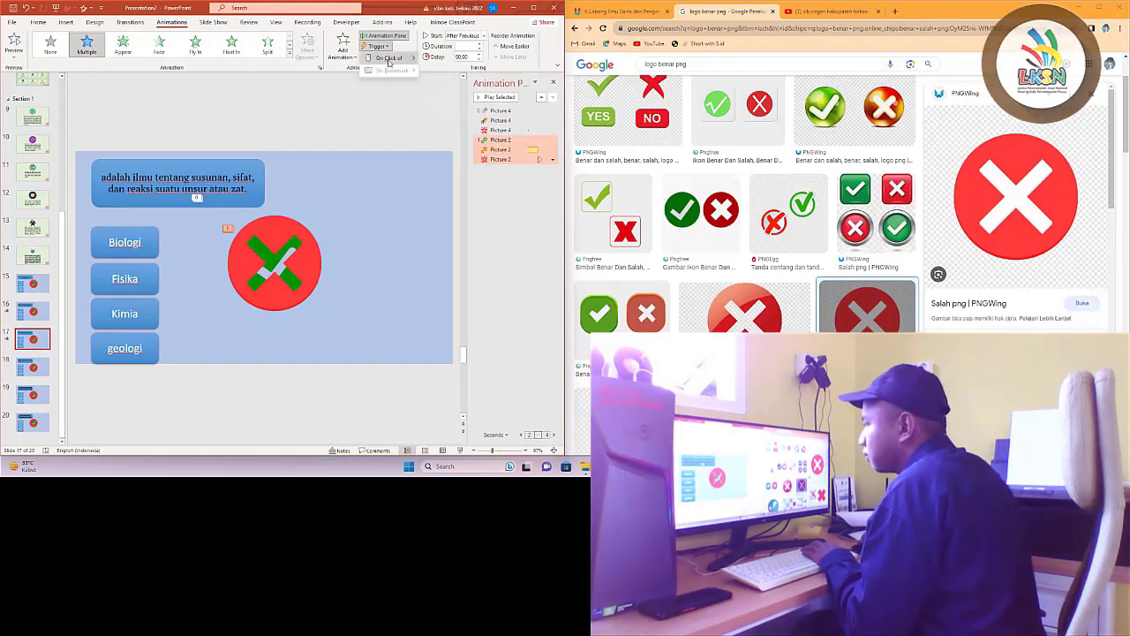
pyautogui.click(470, 58)
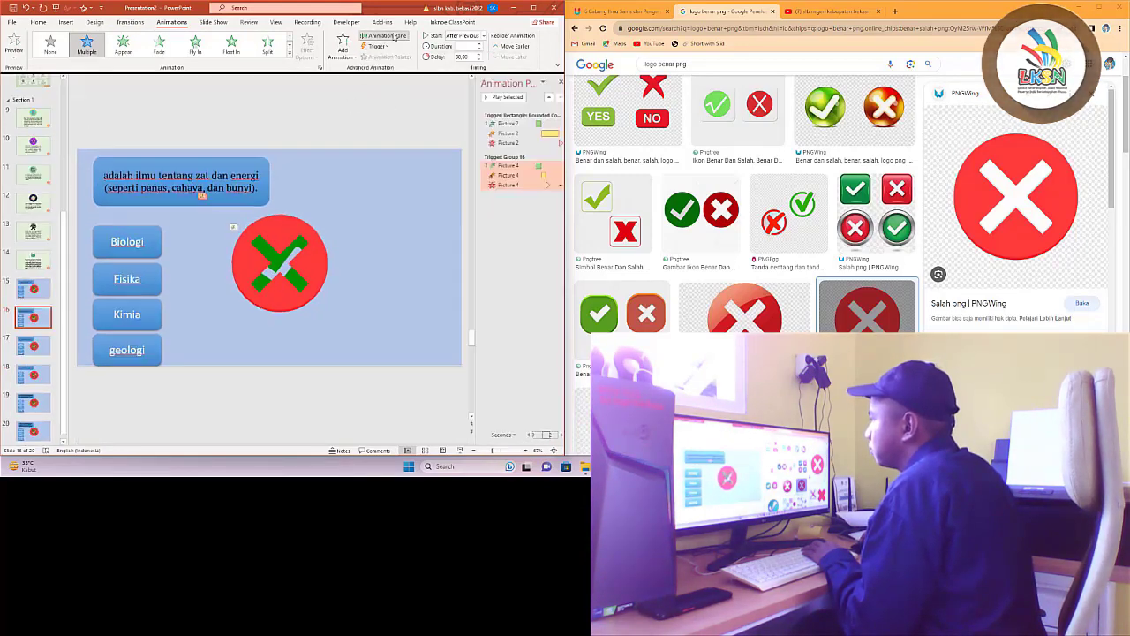
pyautogui.click(517, 183)
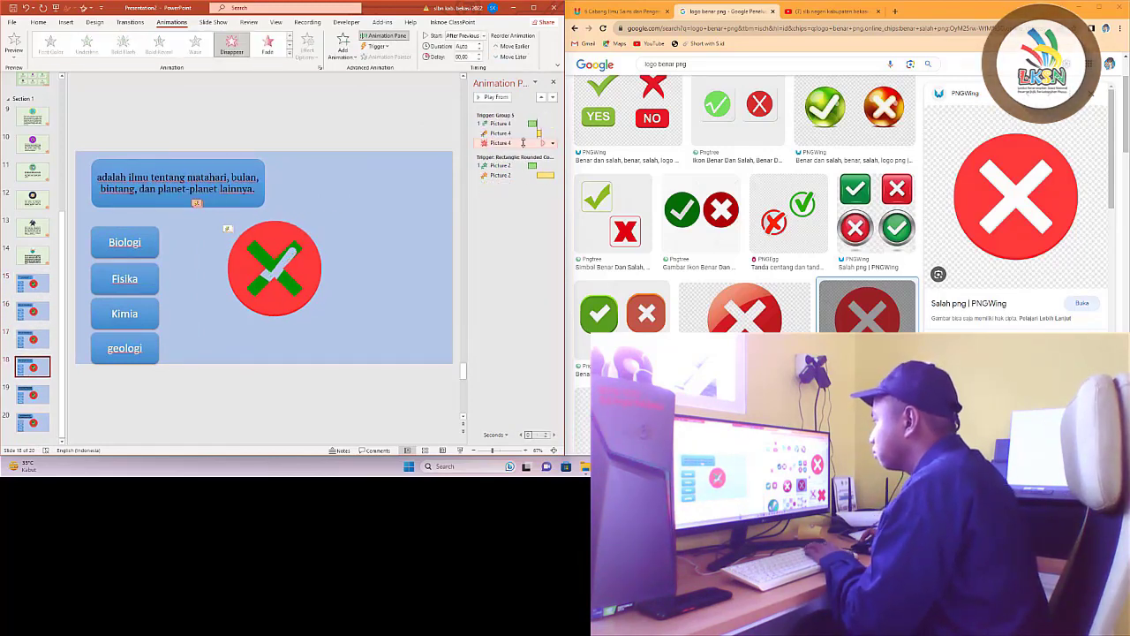
pyautogui.hotkey('ctrl', 'v')
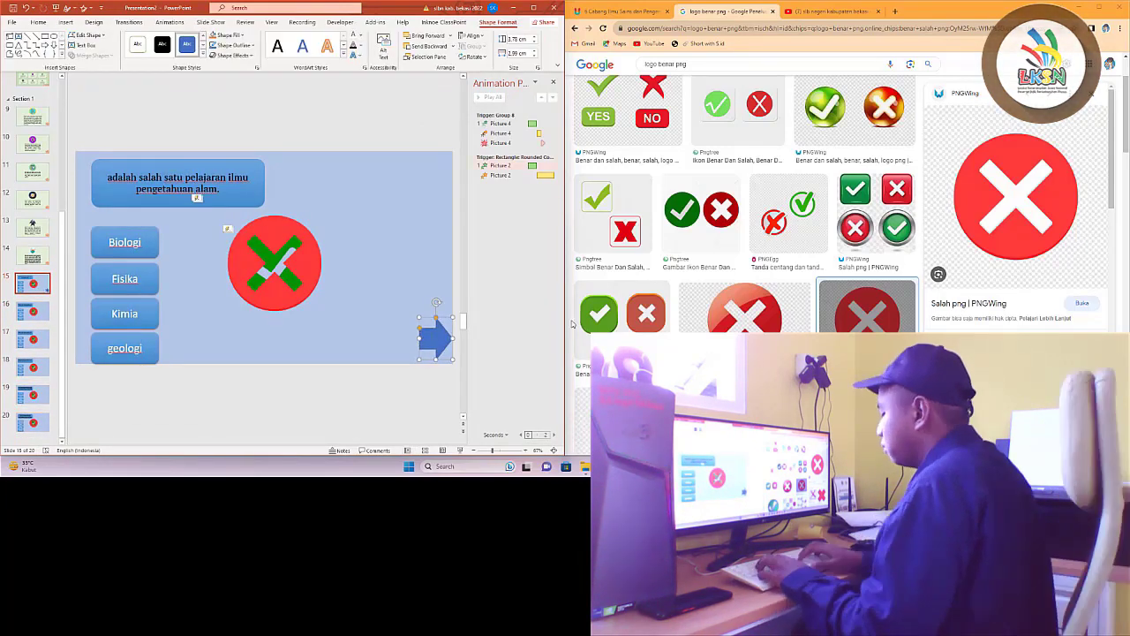
# Style the Lanjut arrow orange with coloured text and a Fly In animation, at bottom-right
pyautogui.moveTo(410, 341); pyautogui.dragTo(413, 340)
pyautogui.click(342, 55)
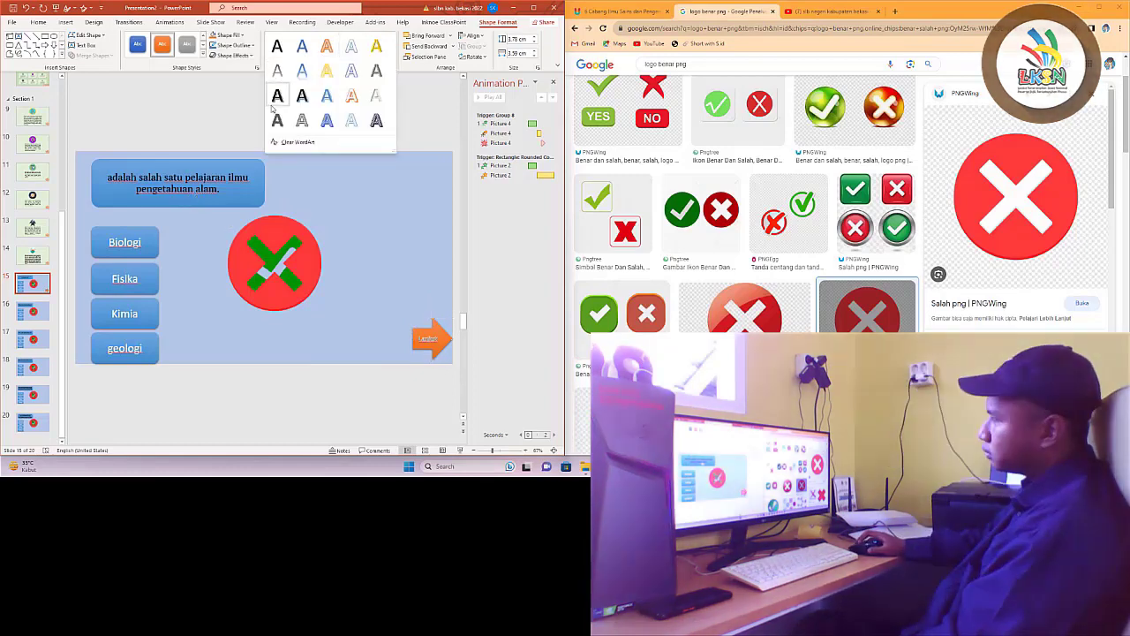
pyautogui.press('Escape')
pyautogui.click(360, 36)
pyautogui.click(361, 58)
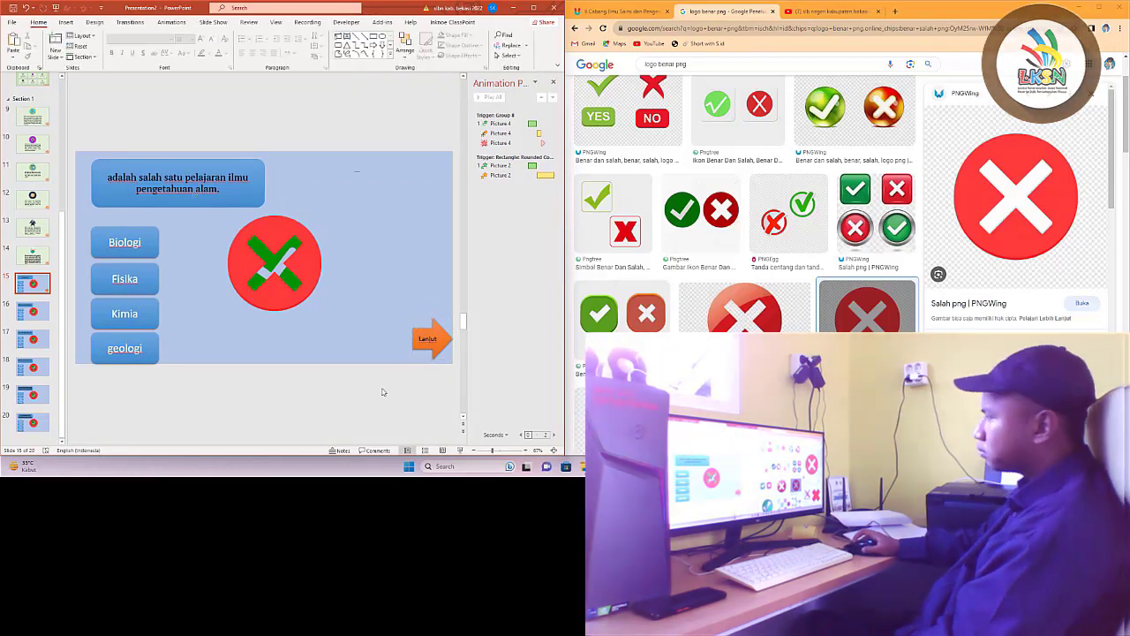
pyautogui.click(171, 22)
pyautogui.click(159, 44)
# Copy the Lanjut arrow onto the next question slide
pyautogui.hotkey('ctrl', 'c')
pyautogui.click(33, 423)
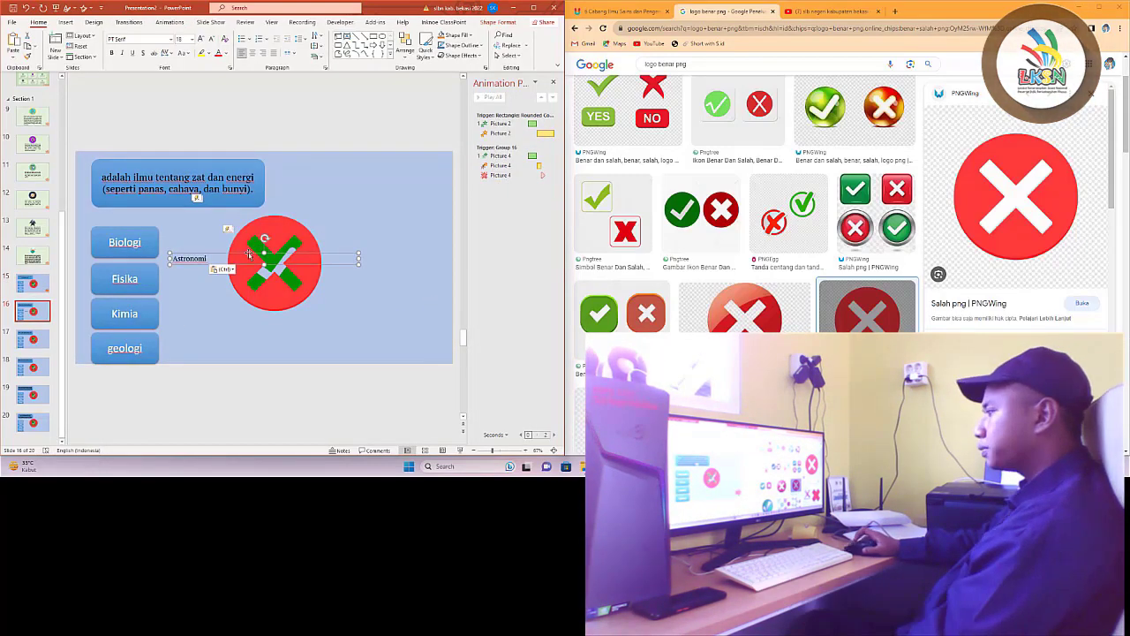
pyautogui.hotkey('ctrl', 'v')
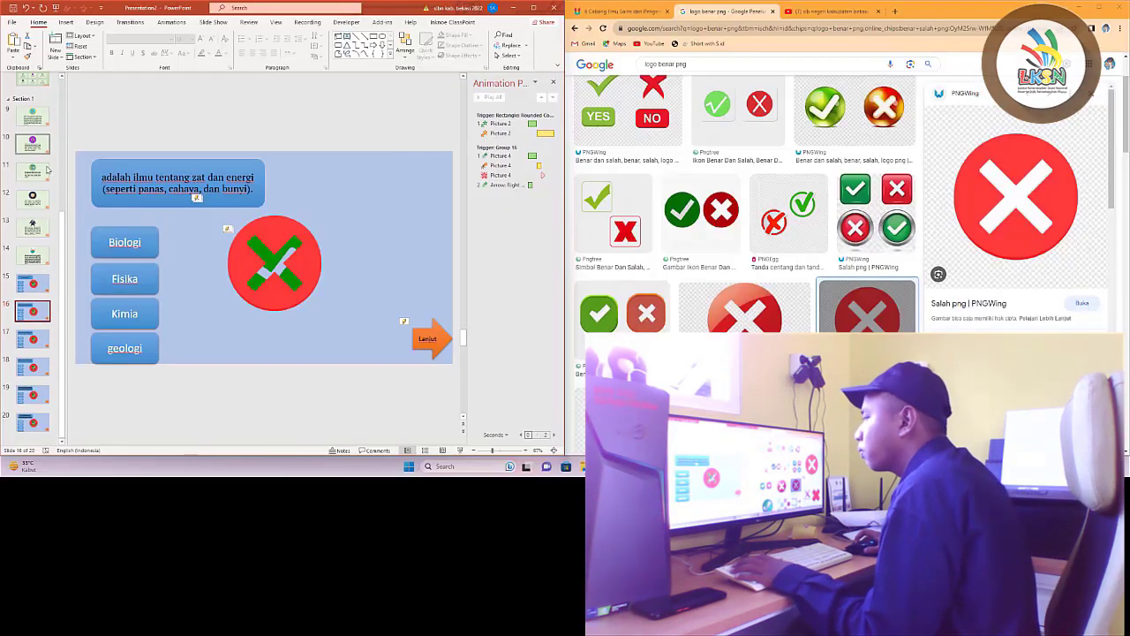
# Place the Ekologi button directly above Fisika, test it, then select Fisika on slide 17
pyautogui.click(147, 279)
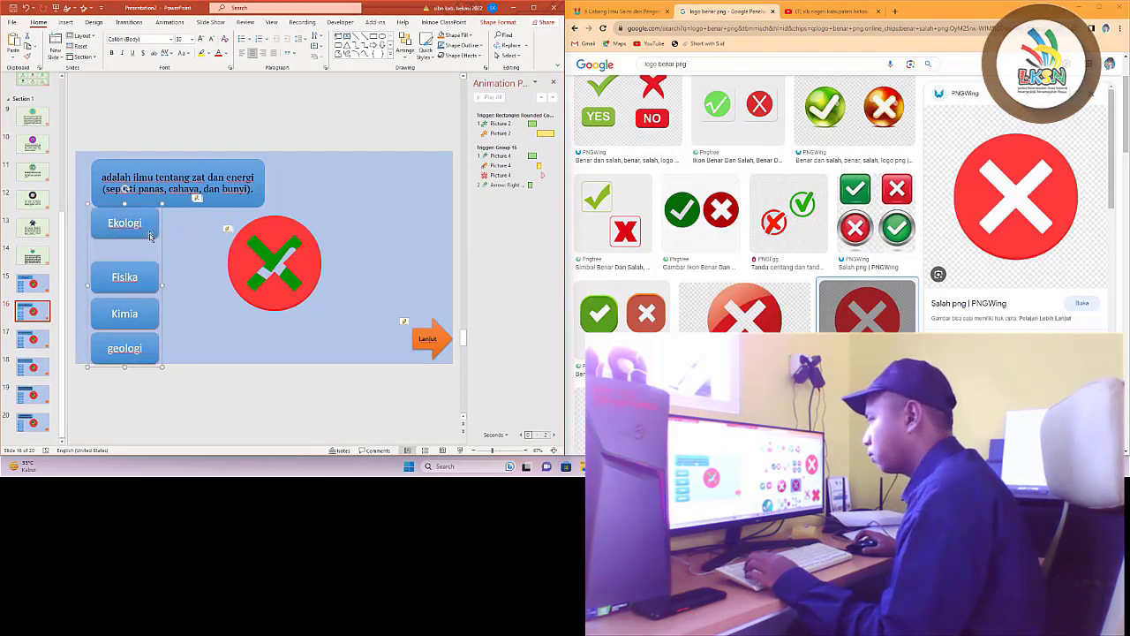
pyautogui.moveTo(150, 236); pyautogui.dragTo(153, 250)
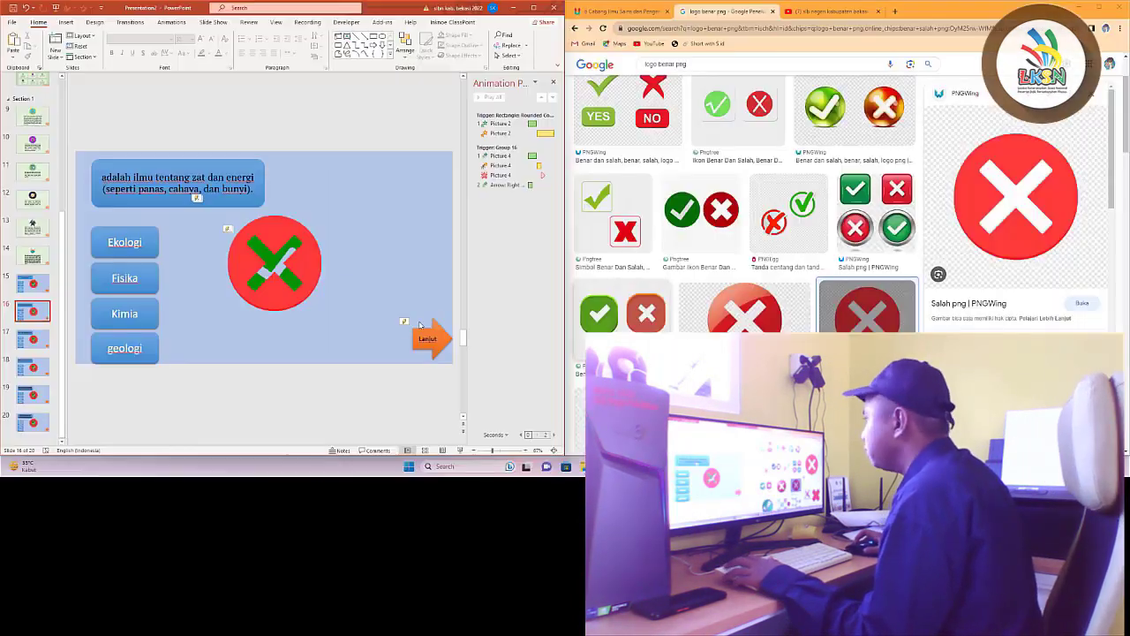
pyautogui.click(115, 21)
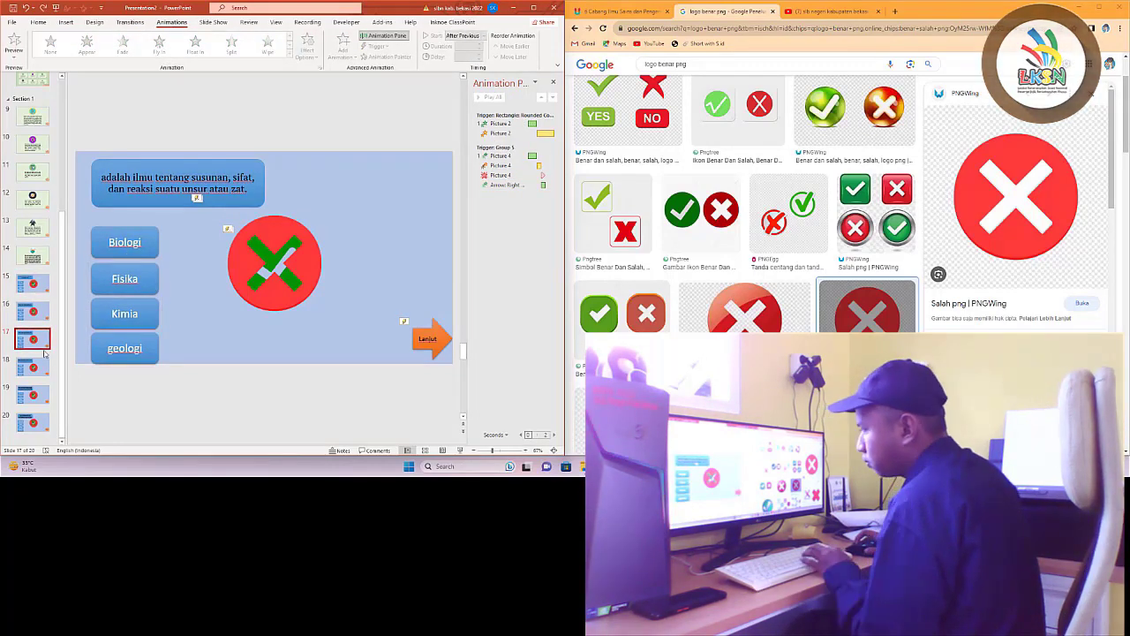
pyautogui.click(45, 305)
pyautogui.click(108, 287)
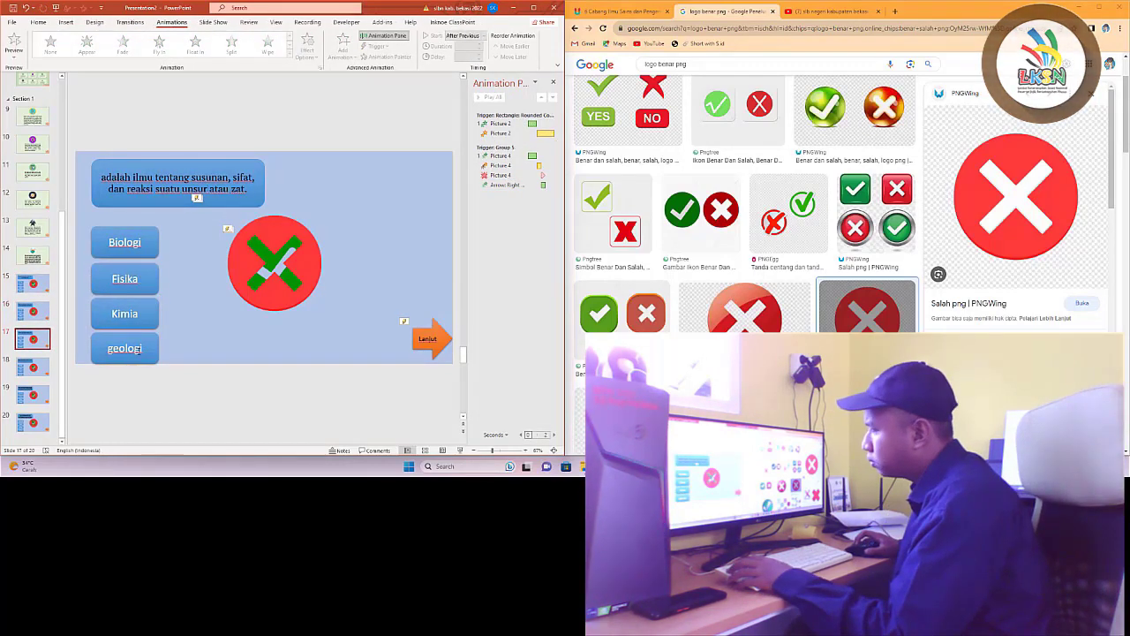
# Ungroup the answer buttons, trigger the animation on Rounded Corners 7, and test in Slide Show
pyautogui.rightClick(149, 279)
pyautogui.click(151, 246)
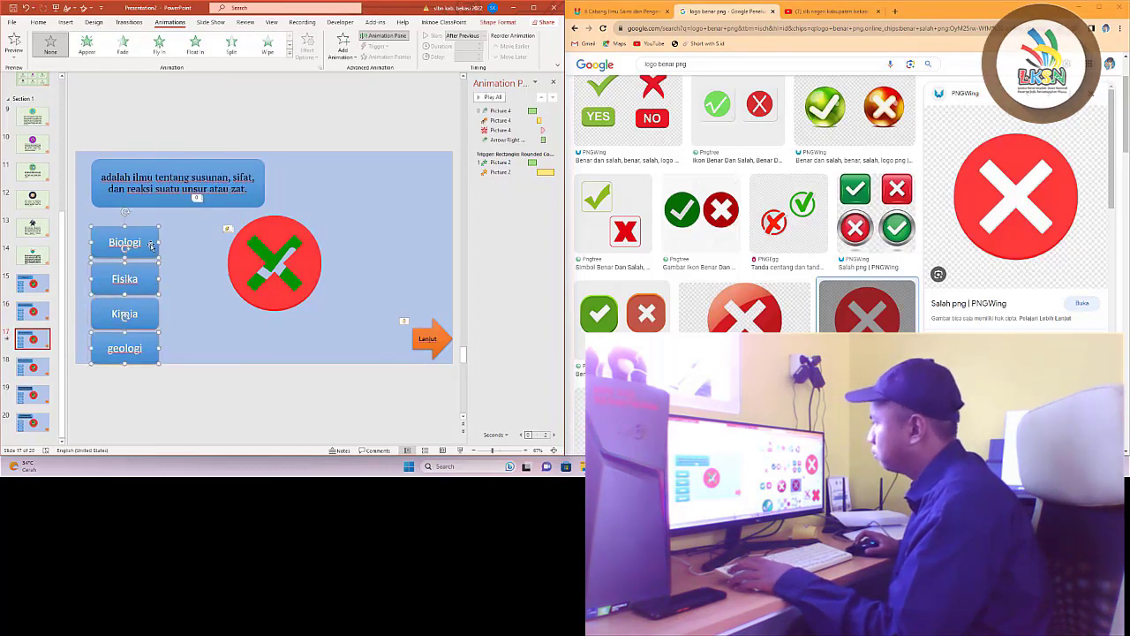
pyautogui.click(482, 70)
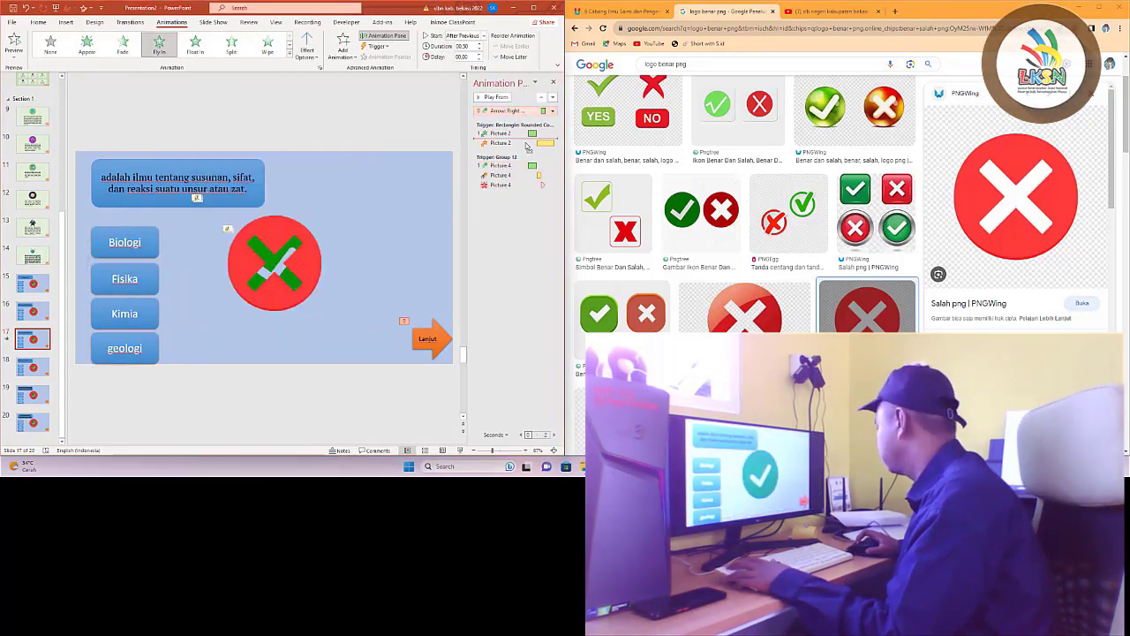
pyautogui.hotkey('shift', 'F5')
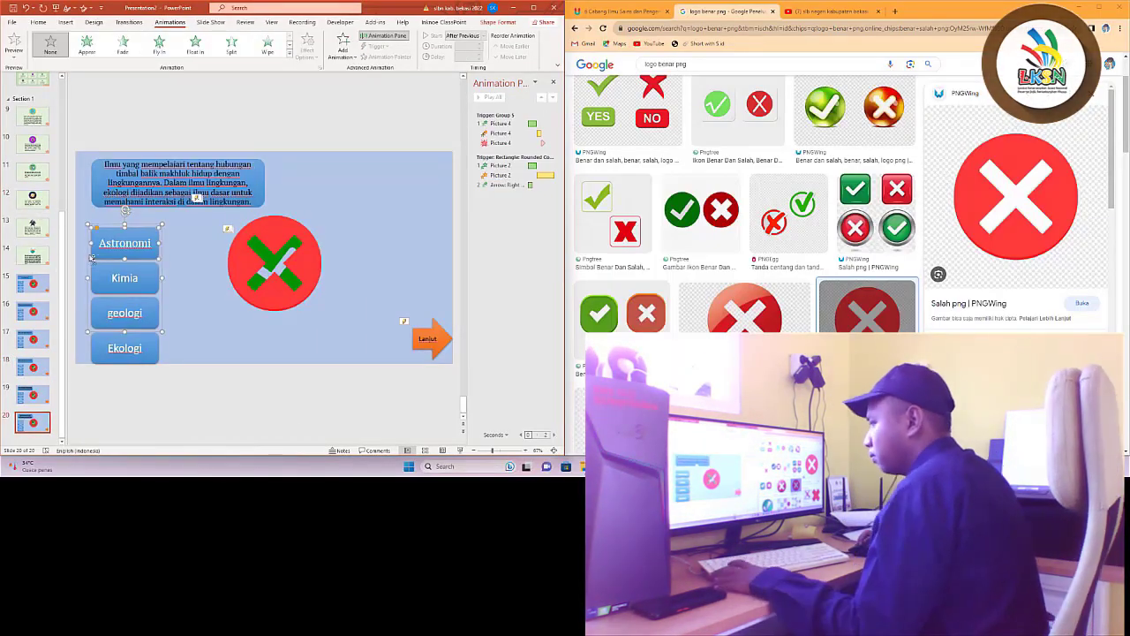
pyautogui.press('pageup')
pyautogui.press('pageup')
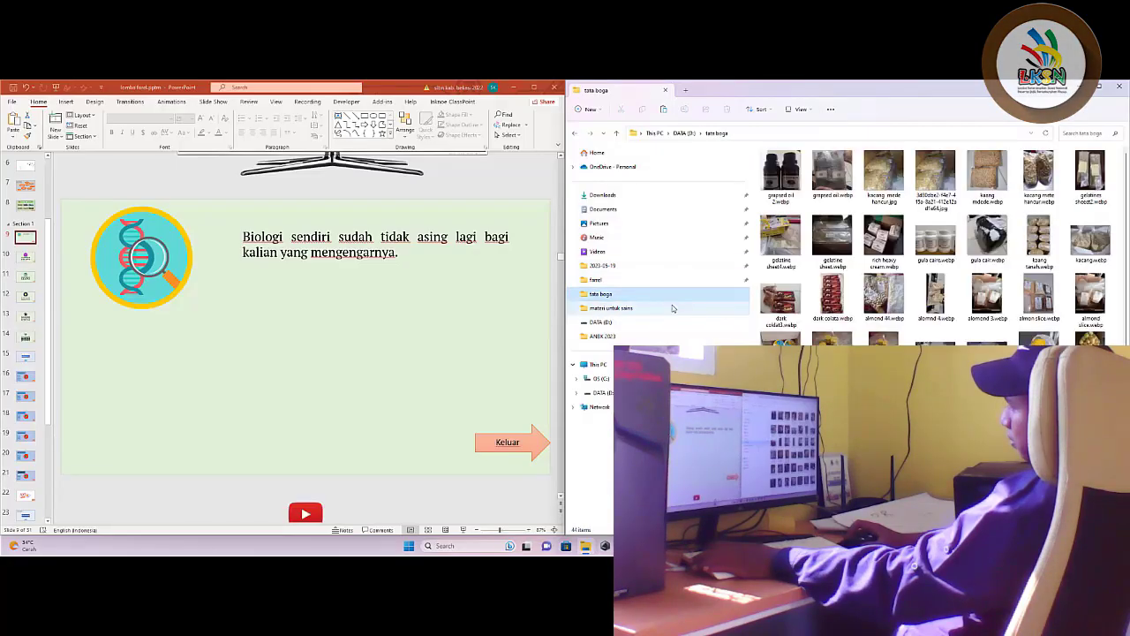
# Move the TV picture down over the Biologi text, above the YouTube icon, and select its video
pyautogui.scroll(-3, 309, 336)
pyautogui.moveTo(427, 253); pyautogui.dragTo(427, 399)
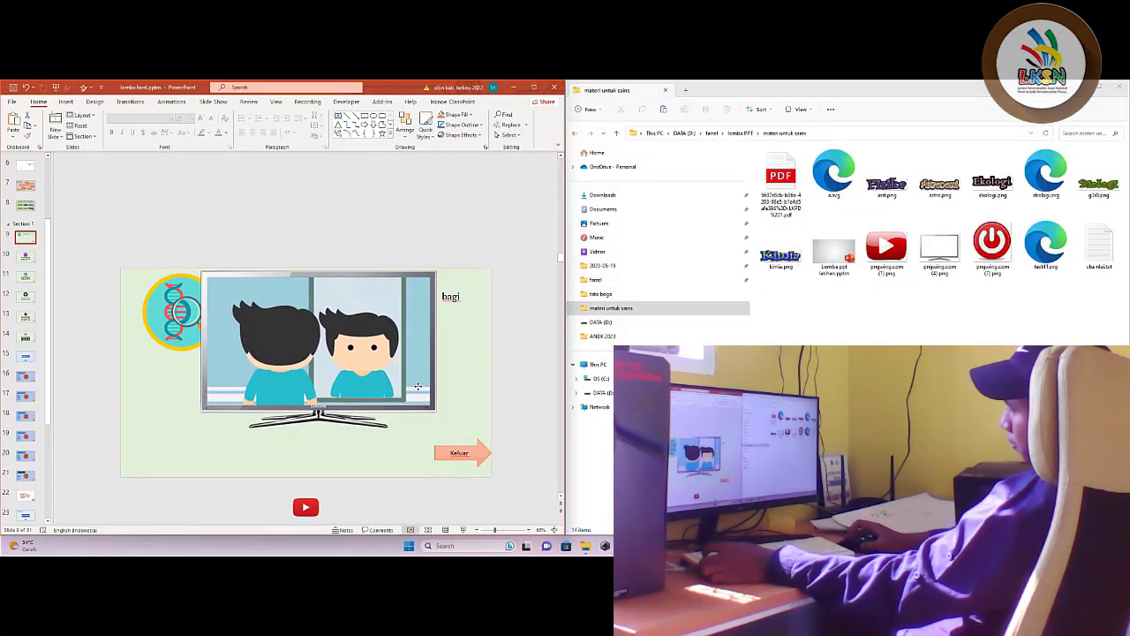
pyautogui.scroll(2, 392, 283)
pyautogui.scroll(-2, 392, 283)
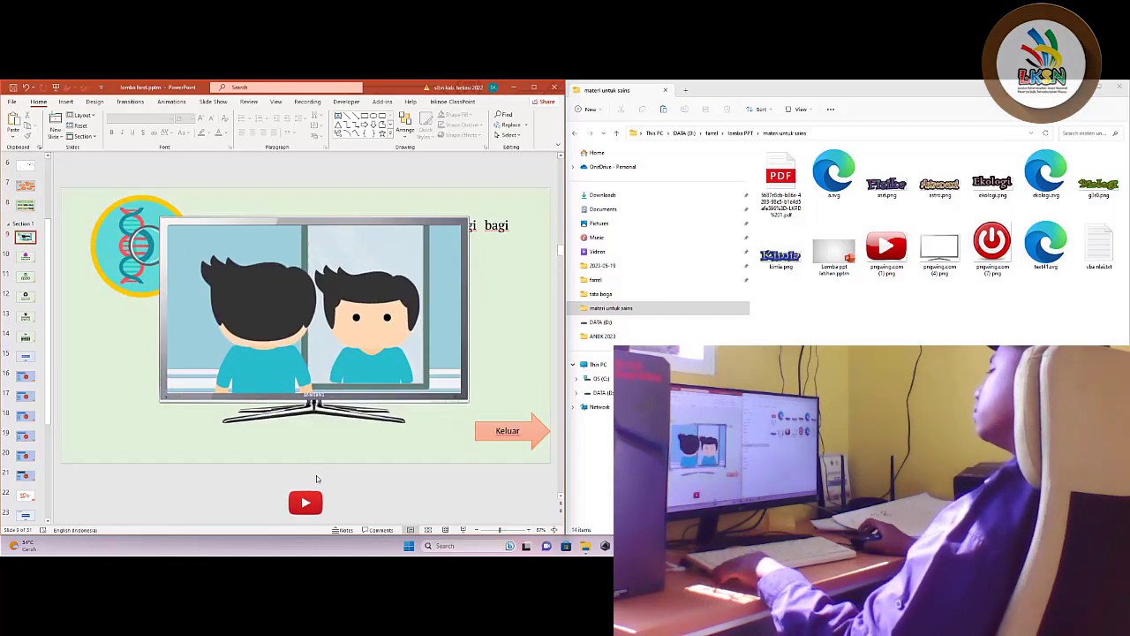
pyautogui.click(313, 426)
pyautogui.click(315, 436)
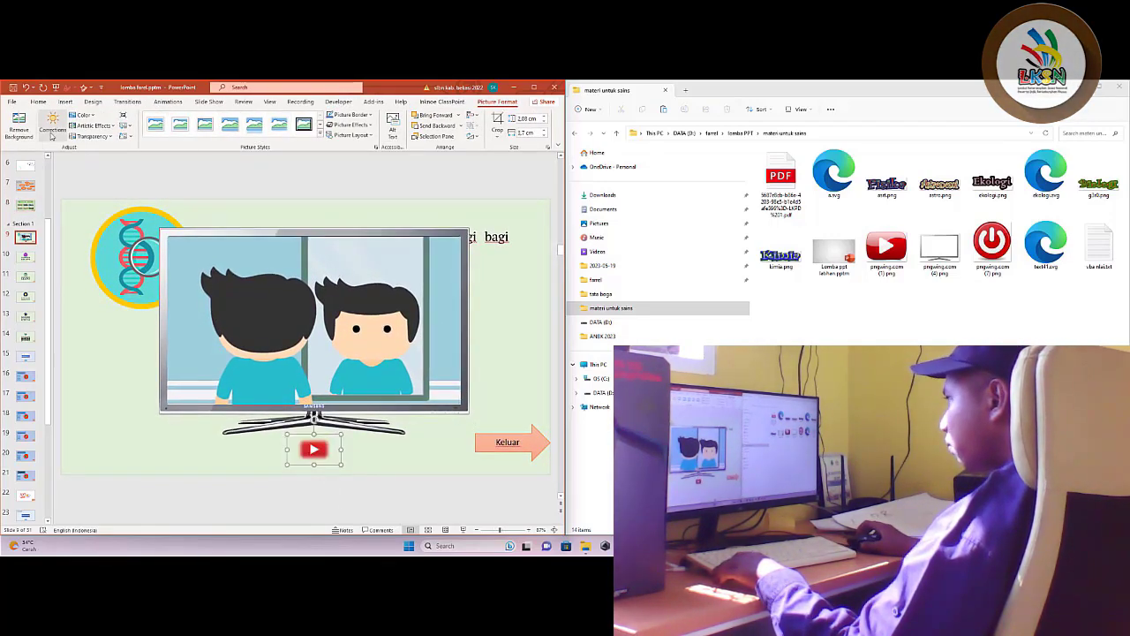
pyautogui.click(312, 135)
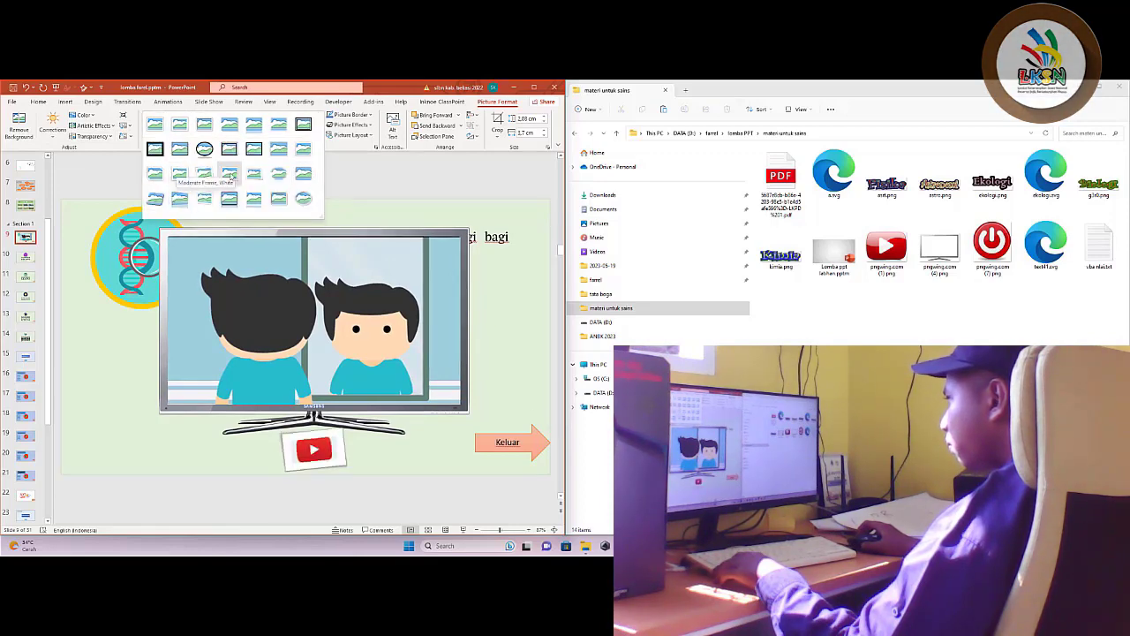
pyautogui.click(321, 137)
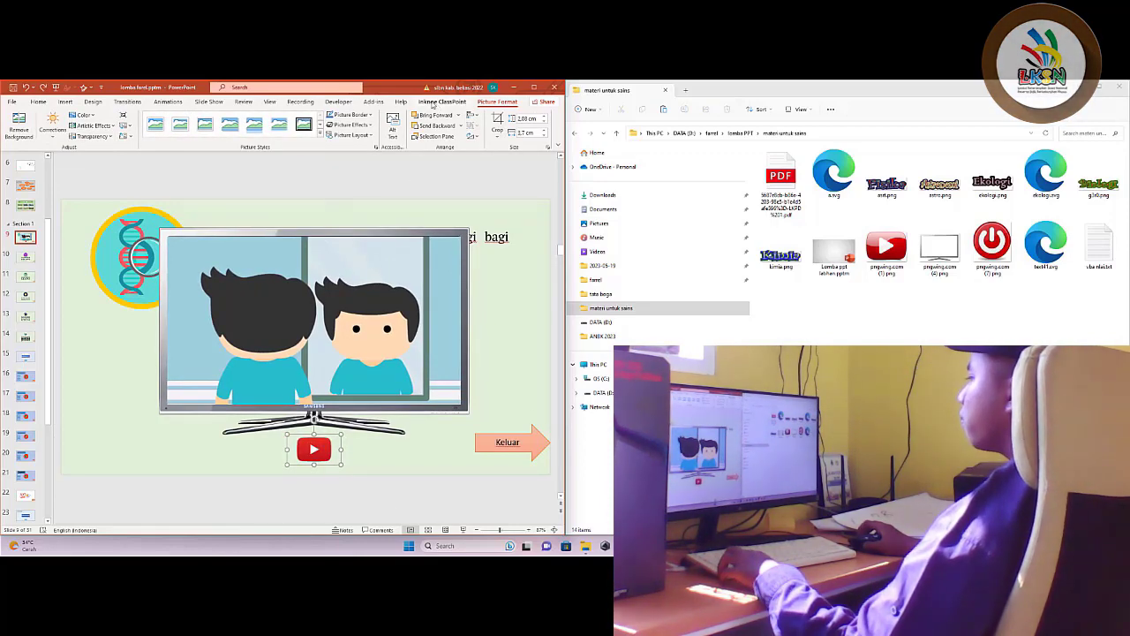
pyautogui.click(175, 270)
# Add the red power button in the TV's corner with Appear and Disappear animations
pyautogui.scroll(-1, 400, 316)
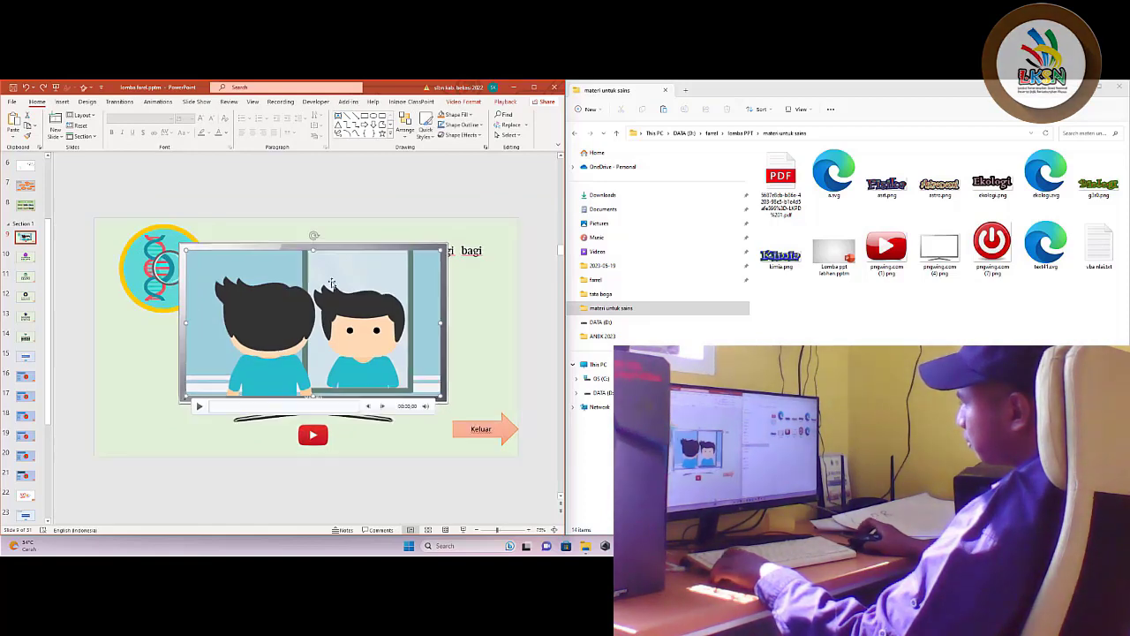
pyautogui.moveTo(991, 245); pyautogui.dragTo(407, 291)
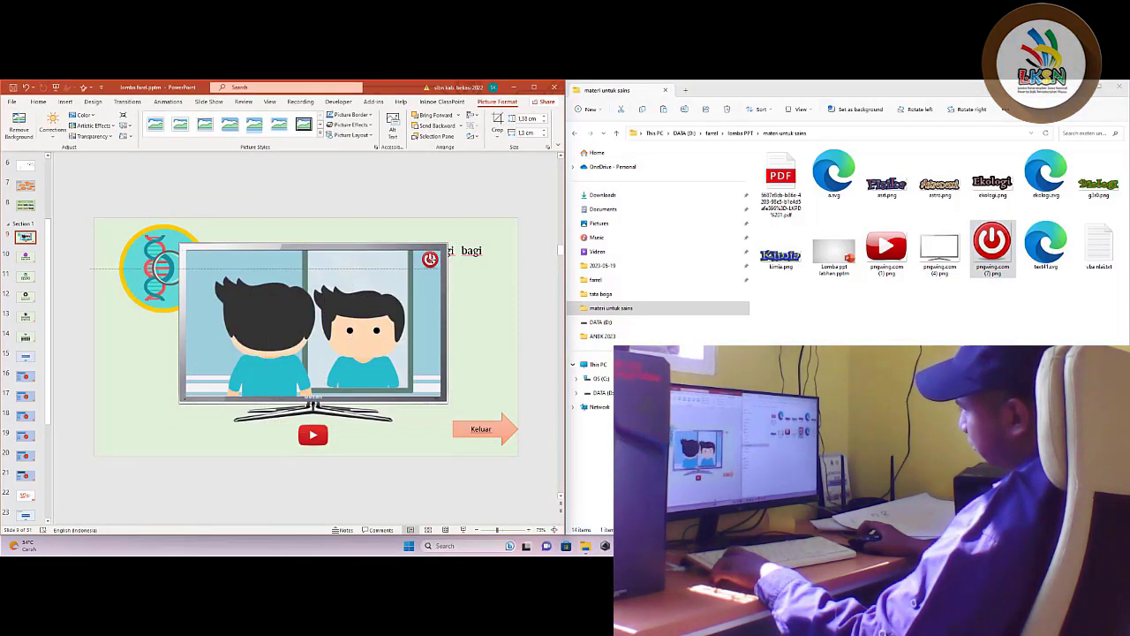
pyautogui.moveTo(433, 258); pyautogui.dragTo(429, 259)
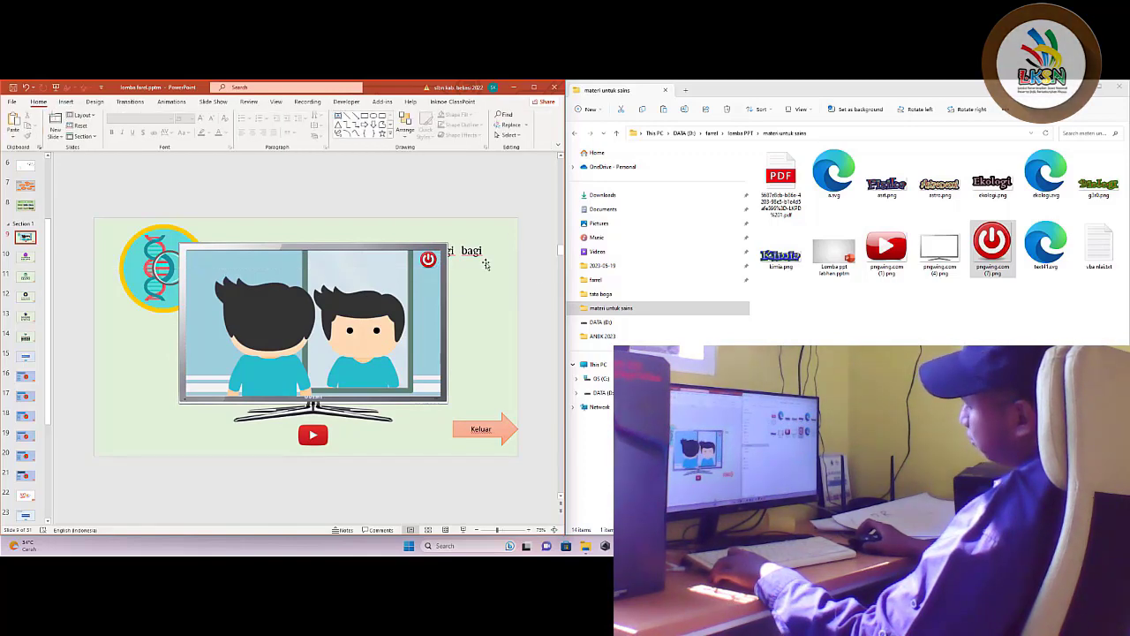
pyautogui.click(171, 102)
pyautogui.moveTo(313, 322)
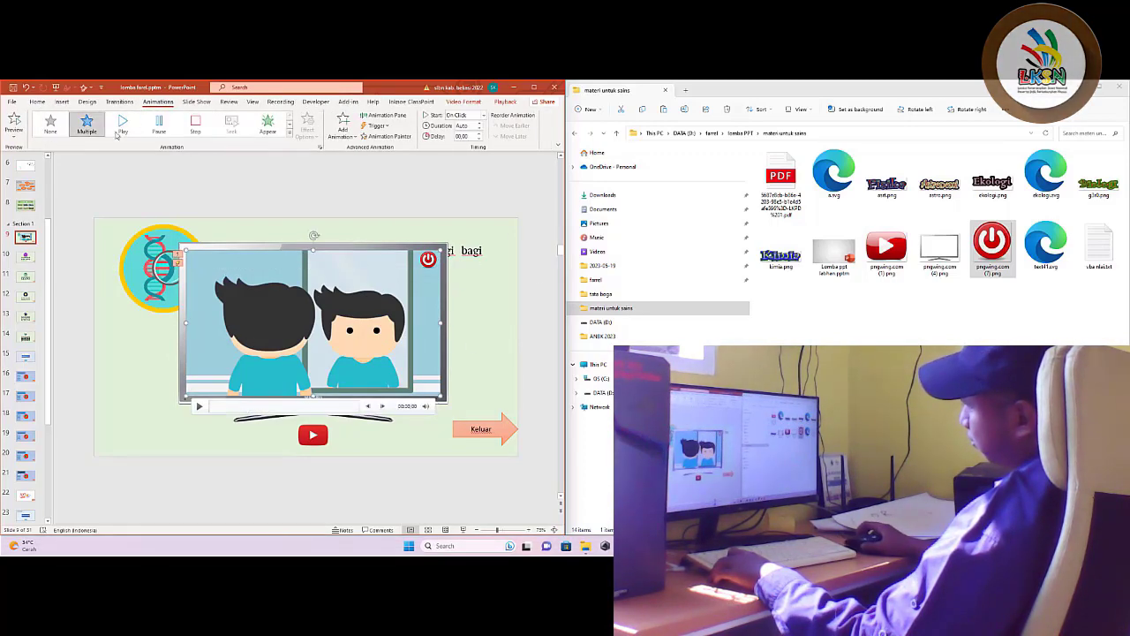
pyautogui.click(382, 115)
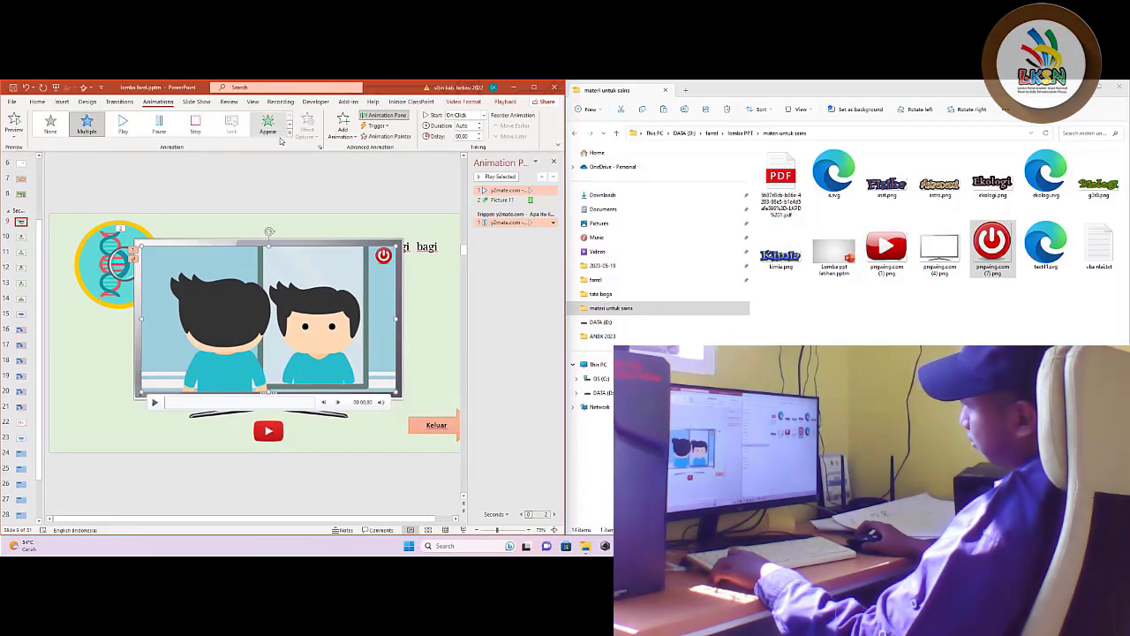
pyautogui.click(50, 124)
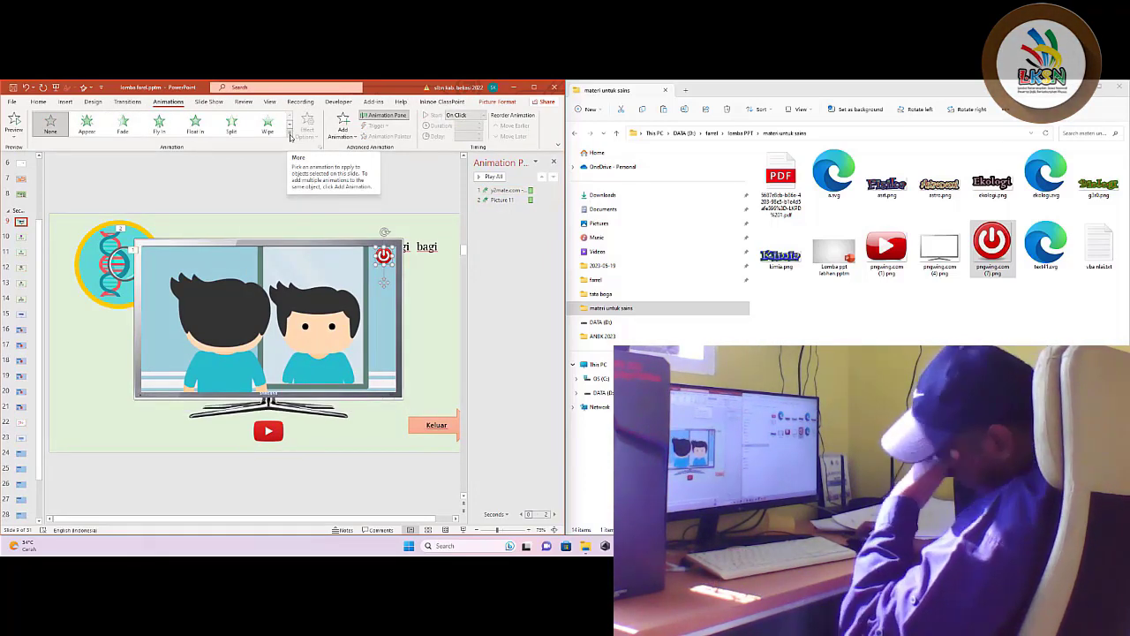
pyautogui.click(78, 124)
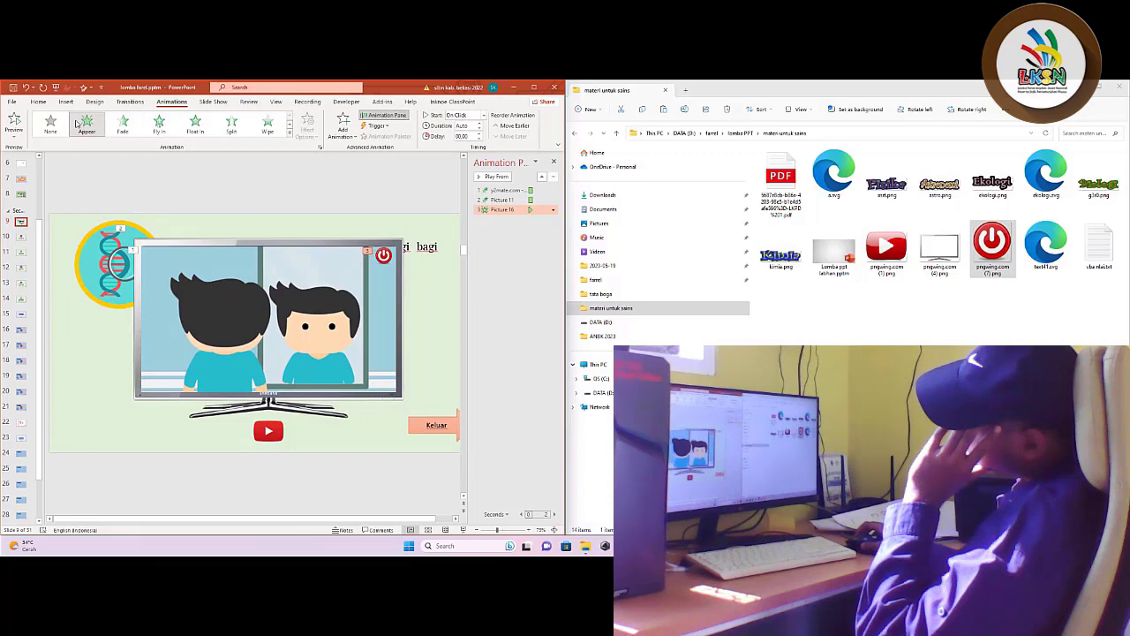
pyautogui.click(290, 131)
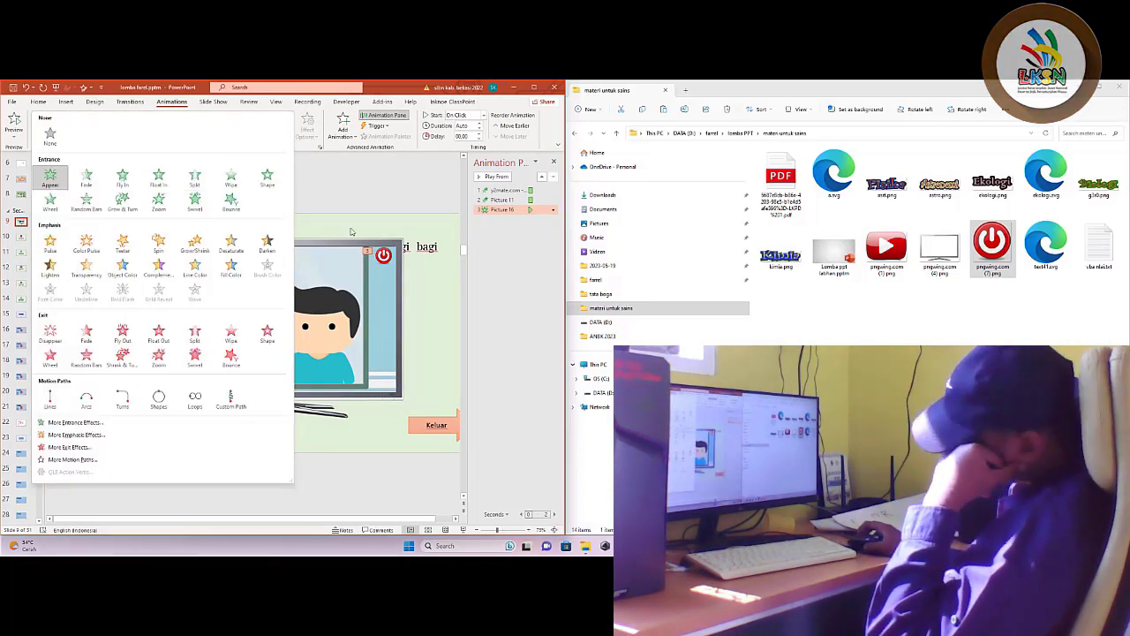
pyautogui.click(351, 232)
pyautogui.click(290, 132)
pyautogui.click(51, 334)
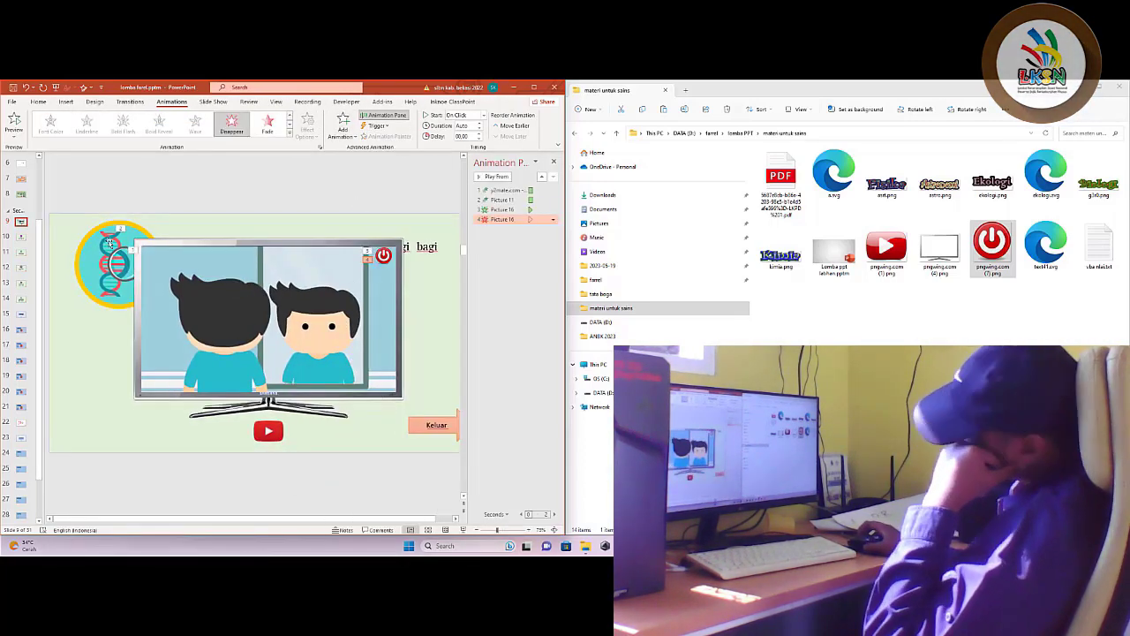
# Give Picture 11 and the video a Disappear exit effect, then show the object list
pyautogui.keyDown('shift'); pyautogui.click(265, 318); pyautogui.keyUp('shift')
pyautogui.click(290, 132)
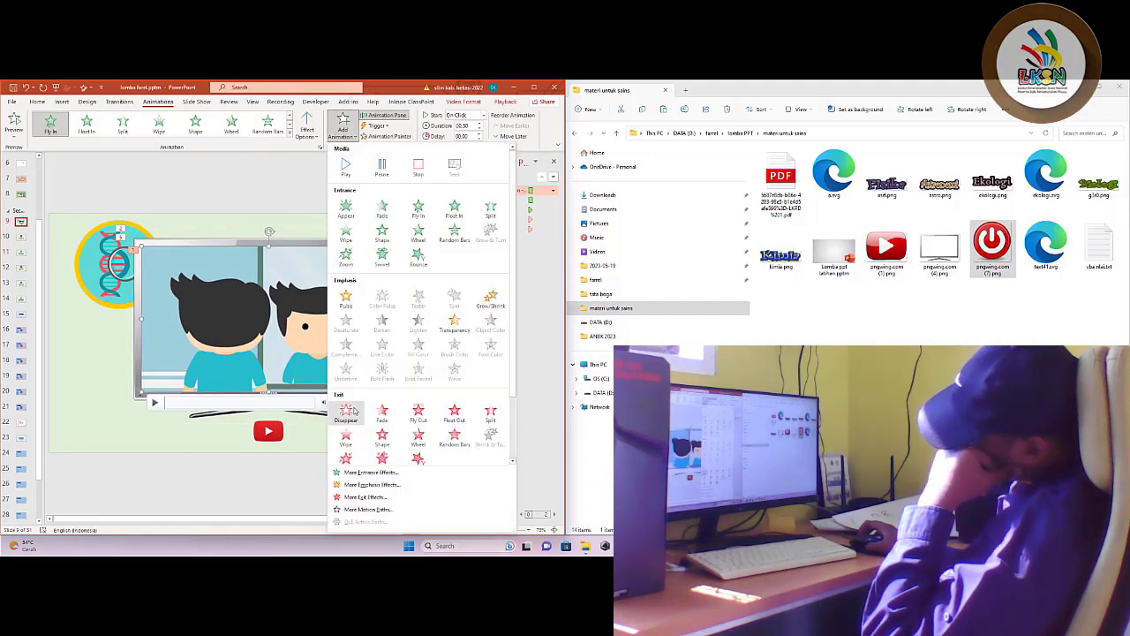
pyautogui.click(353, 409)
pyautogui.doubleClick(385, 254)
# Rename Picture 16 to TUTUP and Picture 14 to TV, then return to the Animation Pane
pyautogui.click(436, 136)
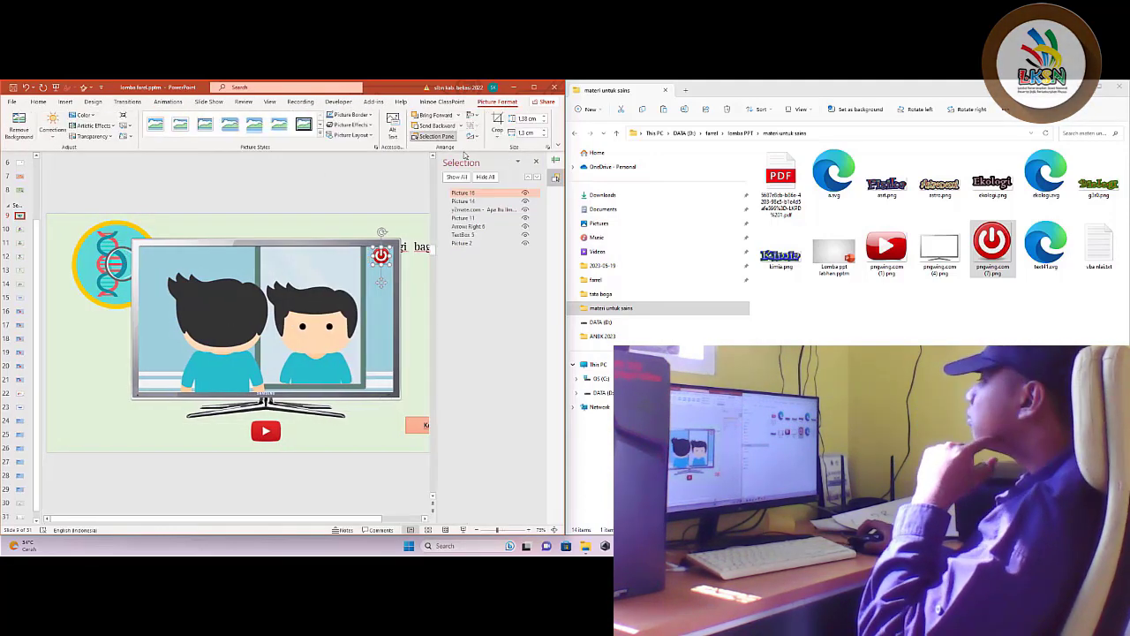
pyautogui.press('Tab')
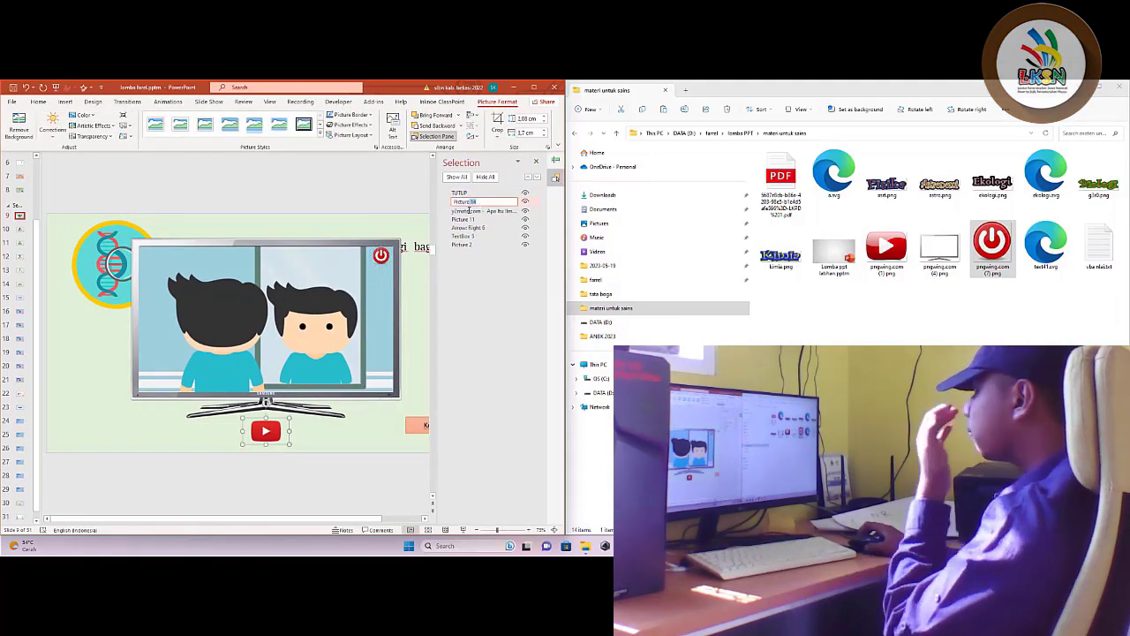
pyautogui.write('TV')
pyautogui.press('Return')
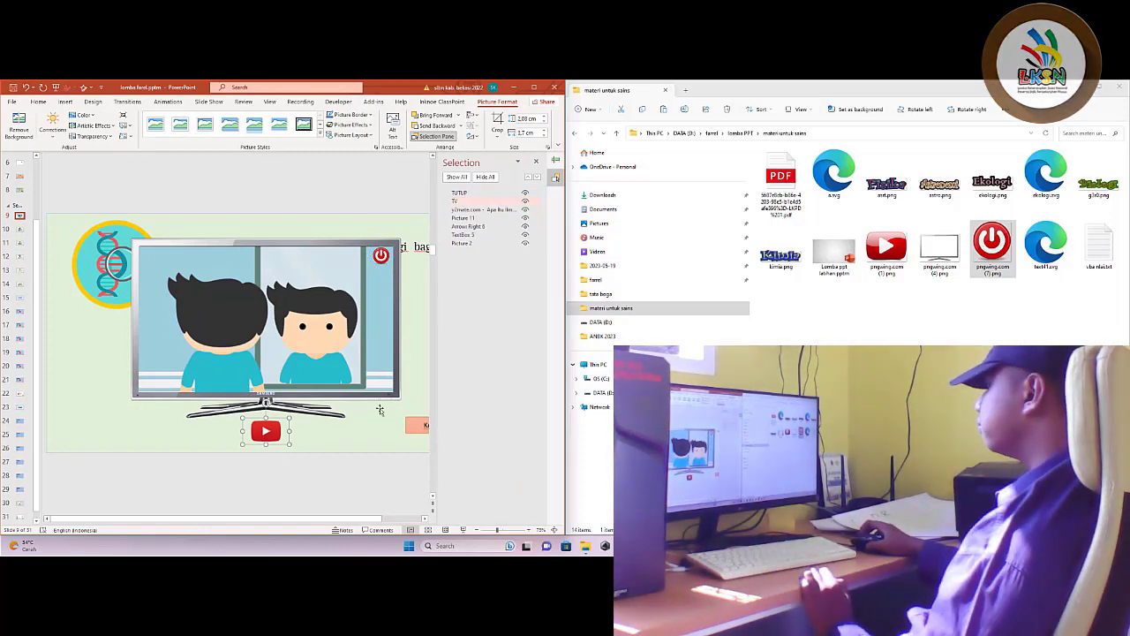
pyautogui.click(535, 160)
pyautogui.click(383, 258)
# Make clicking TUTUP trigger the animations, then preview the slide in Slide Show
pyautogui.click(378, 125)
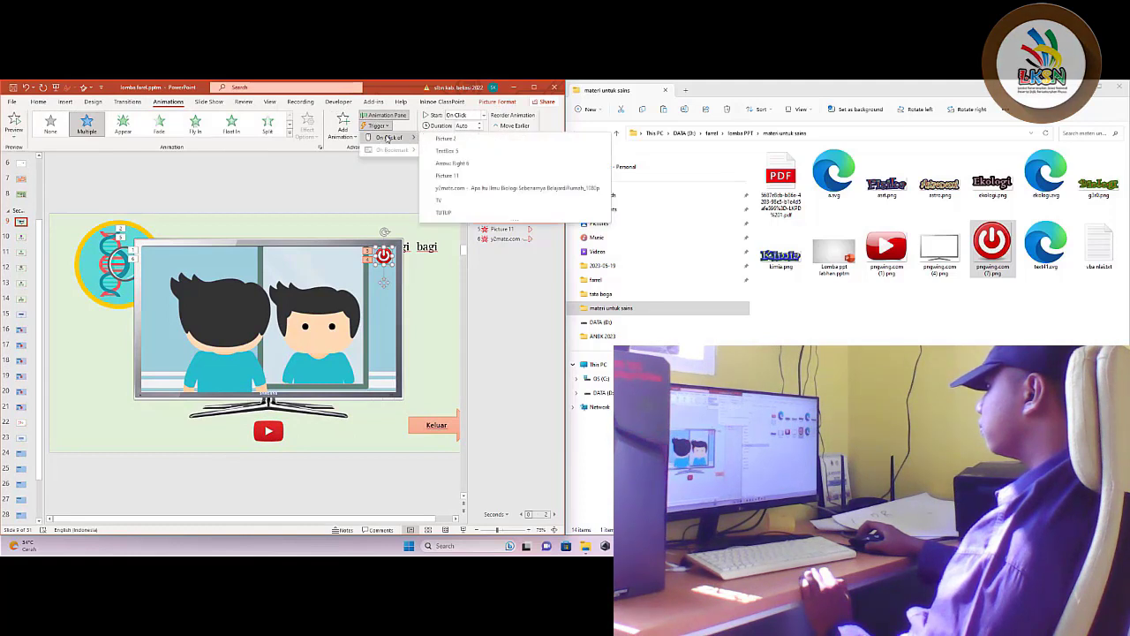
pyautogui.click(464, 192)
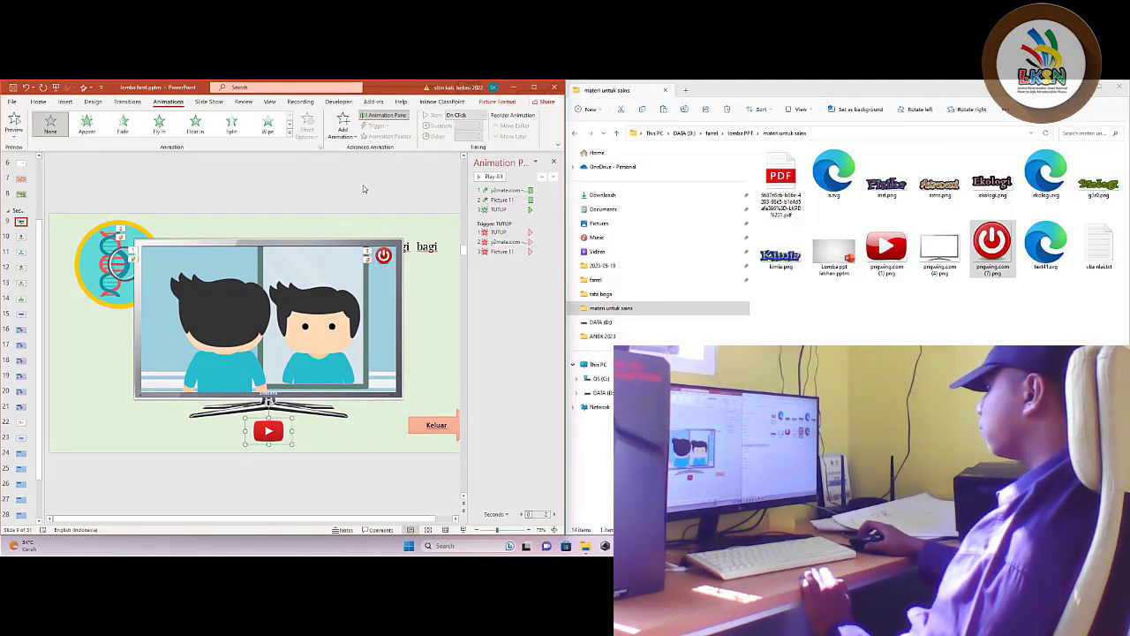
pyautogui.hotkey('shift', 'F5')
pyautogui.press('Escape')
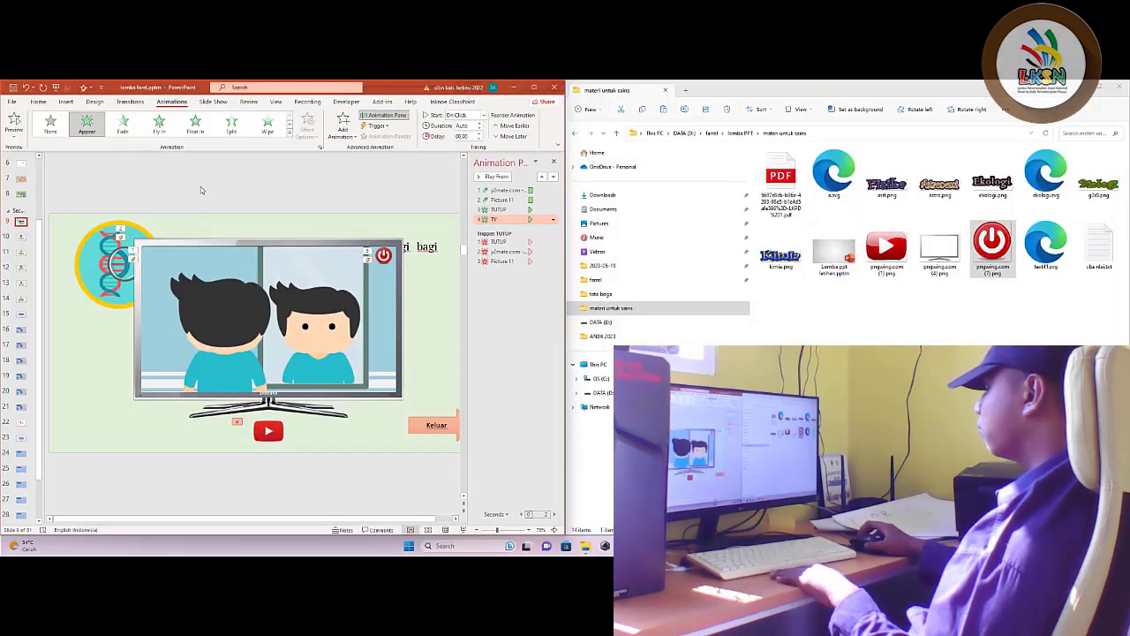
# Set the video's animation to start on click of TV
pyautogui.click(507, 191)
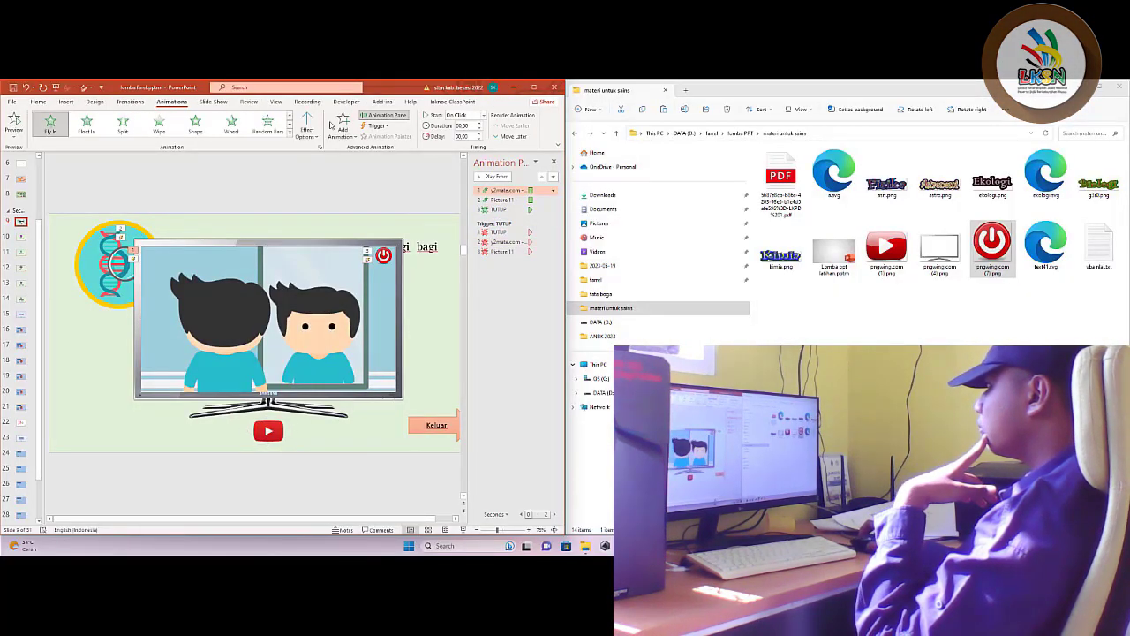
pyautogui.click(377, 126)
pyautogui.click(496, 221)
pyautogui.click(378, 125)
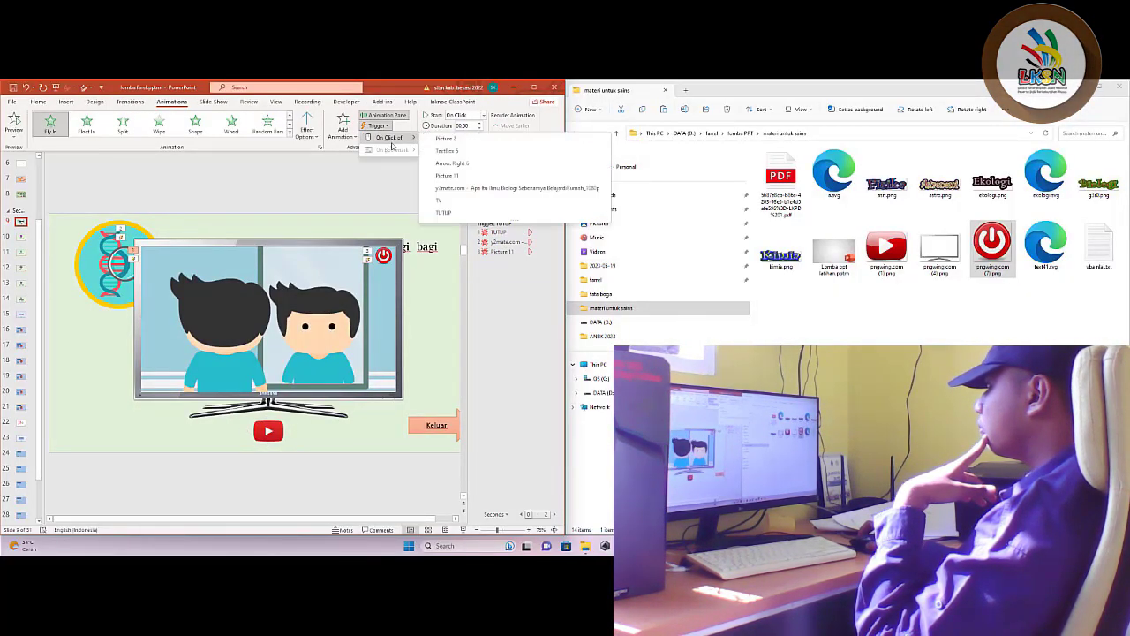
pyautogui.click(495, 194)
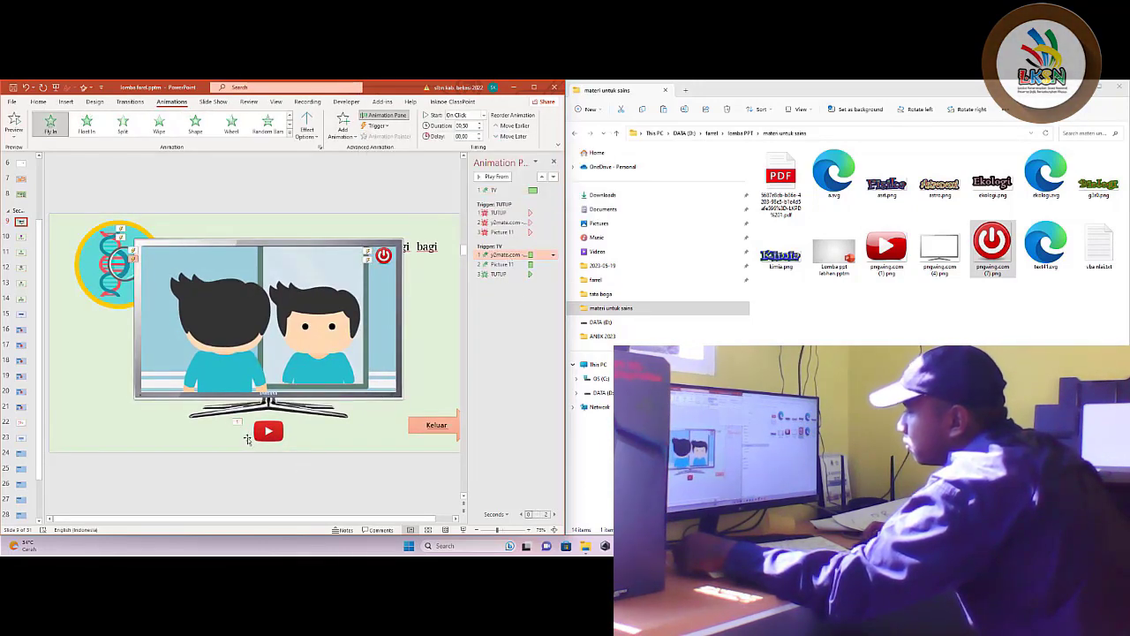
# Make the TV animation trigger on click of the video and move it under the TUTUP group
pyautogui.click(377, 126)
pyautogui.click(512, 190)
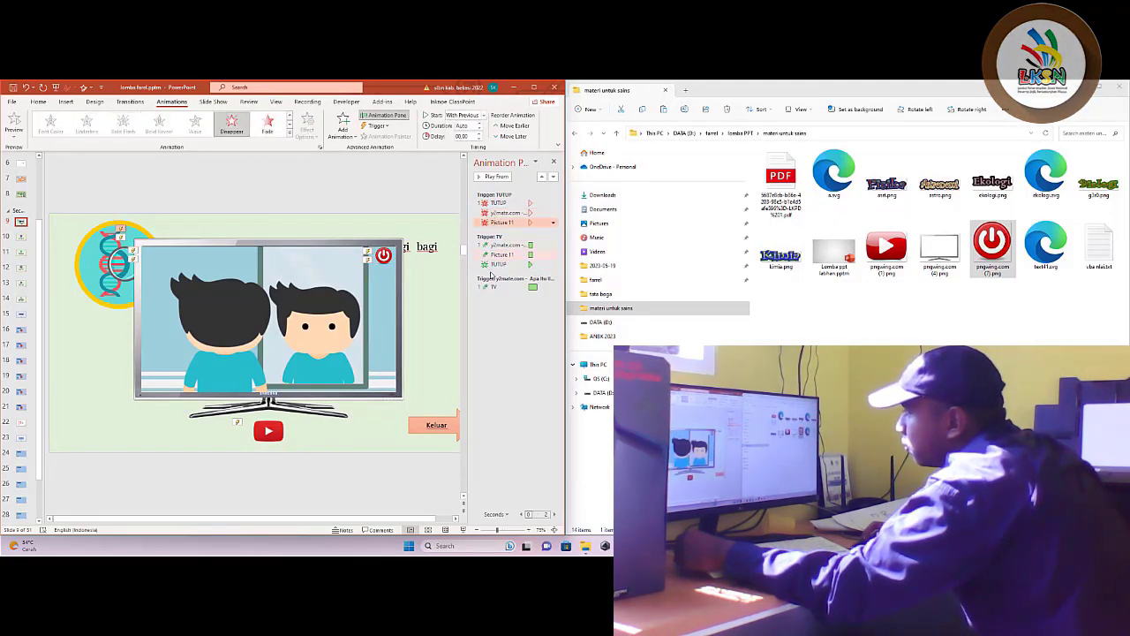
pyautogui.moveTo(492, 286); pyautogui.dragTo(506, 266)
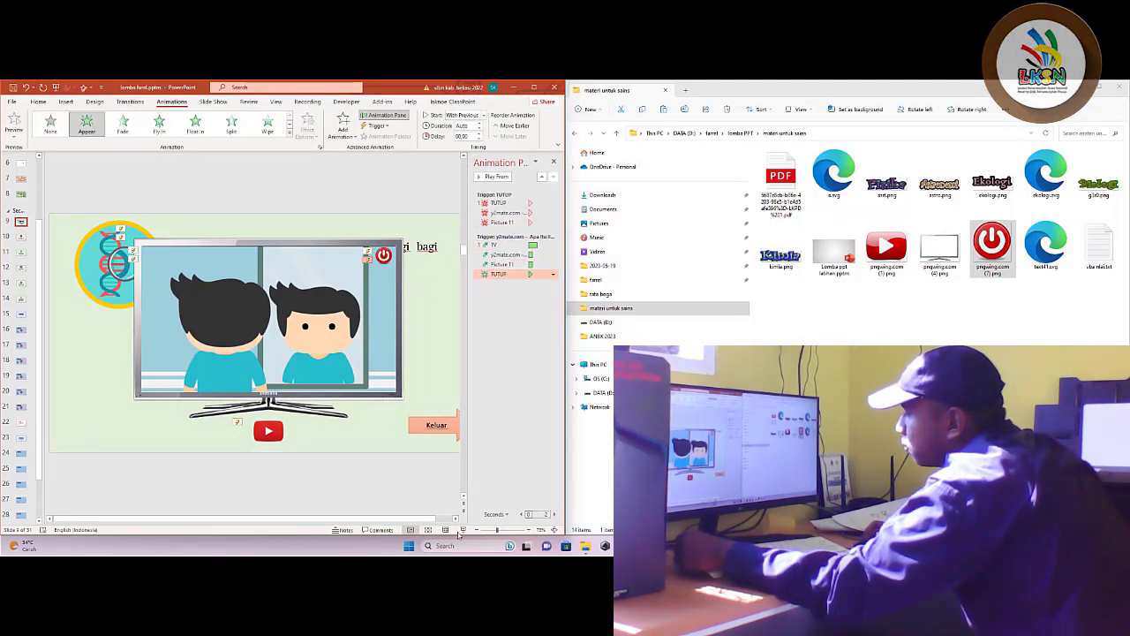
# Test the TV slide in Slide Show and return to it
pyautogui.click(463, 529)
pyautogui.press('Escape')
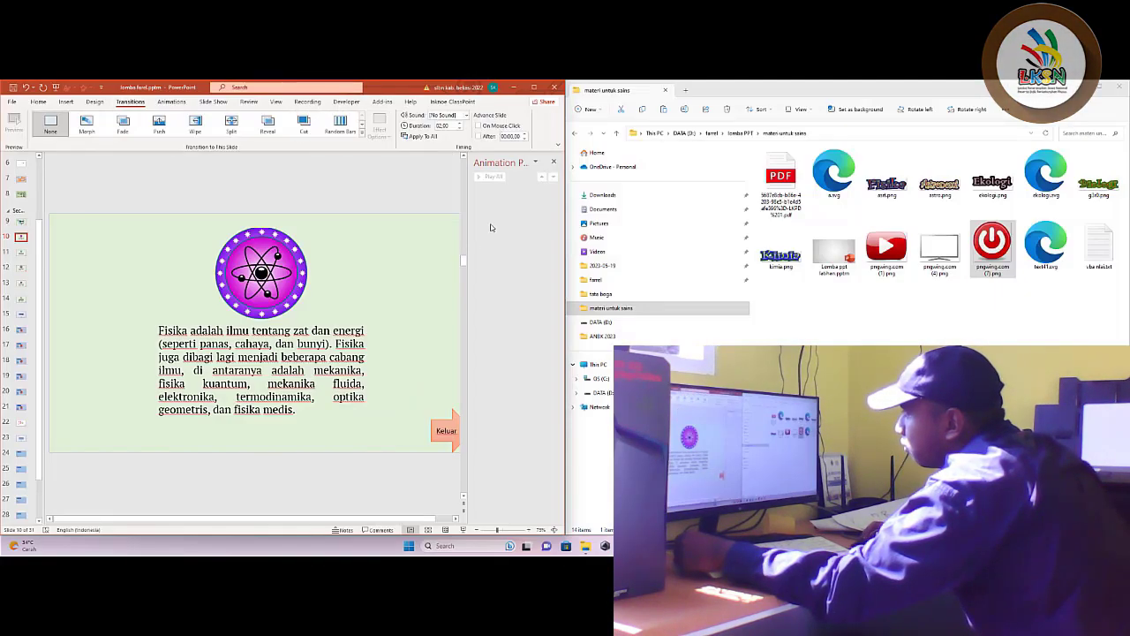
pyautogui.press('Down')
pyautogui.press('Down')
pyautogui.press('Up')
pyautogui.press('Up')
pyautogui.press('Up')
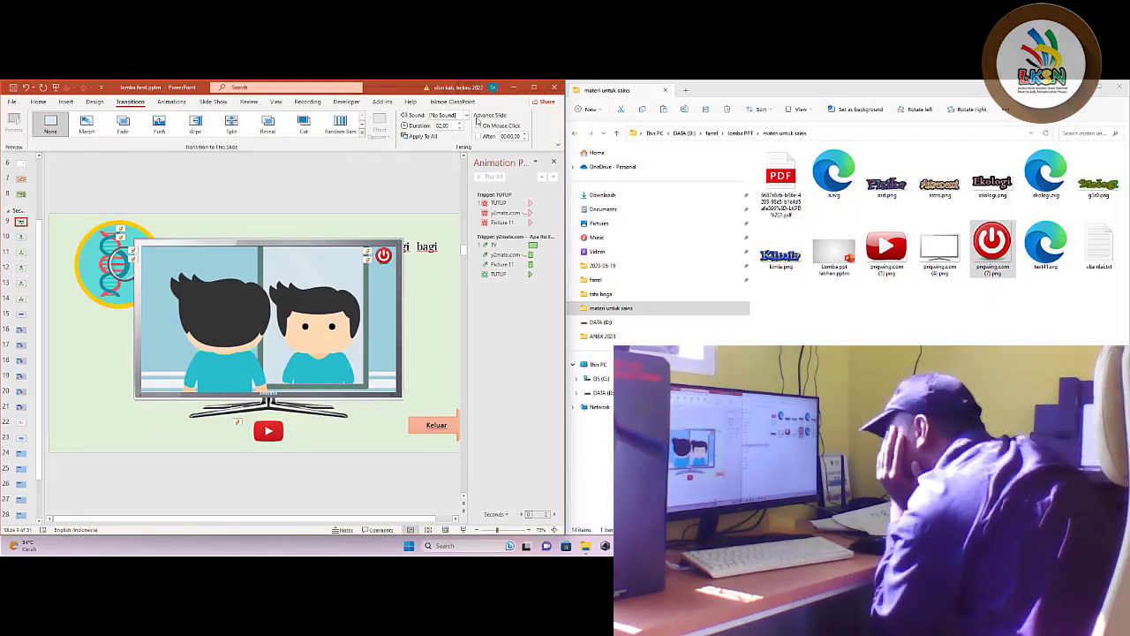
# Give the video inside the TV a Play animation
pyautogui.click(368, 254)
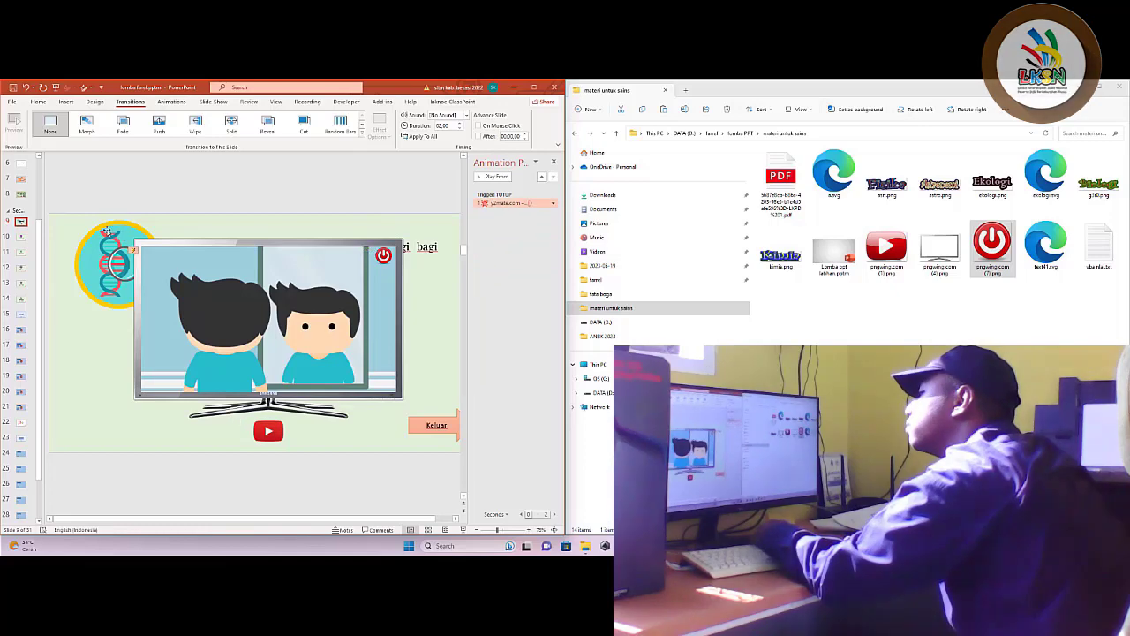
pyautogui.click(208, 306)
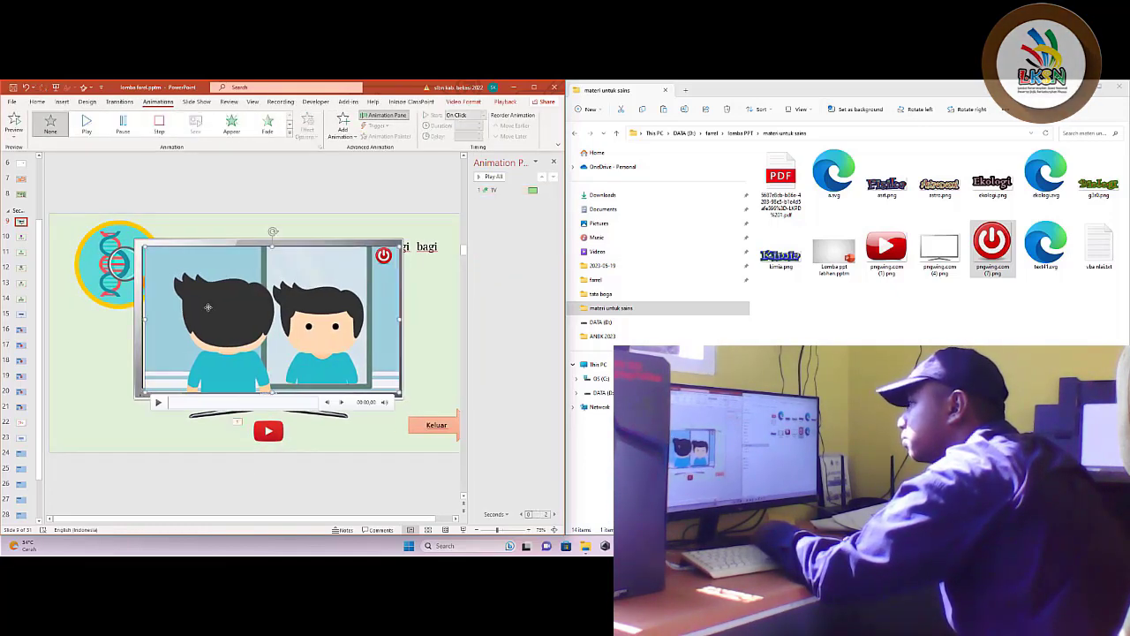
pyautogui.click(92, 122)
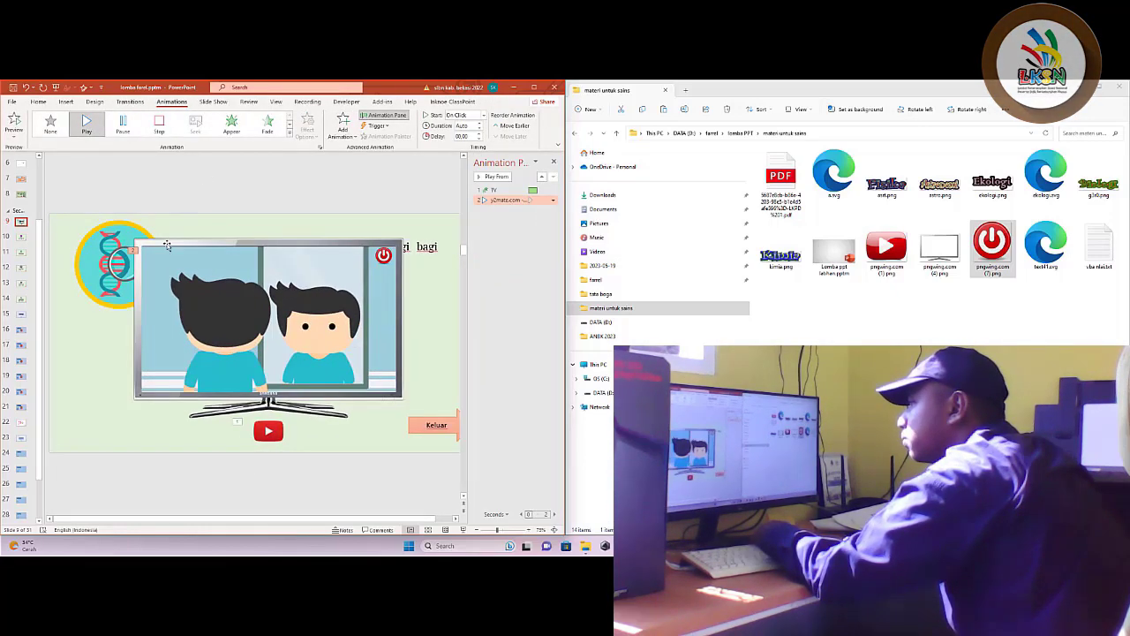
# Test the TV slide full-screen, then select the video and preview its Play animation
pyautogui.click(441, 529)
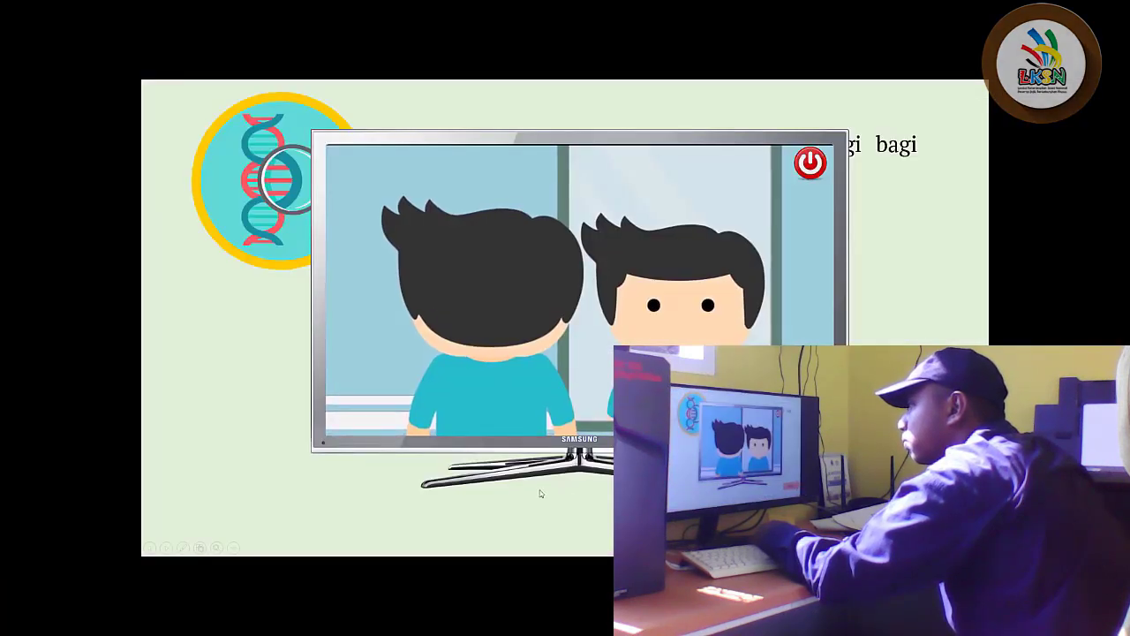
pyautogui.press('Escape')
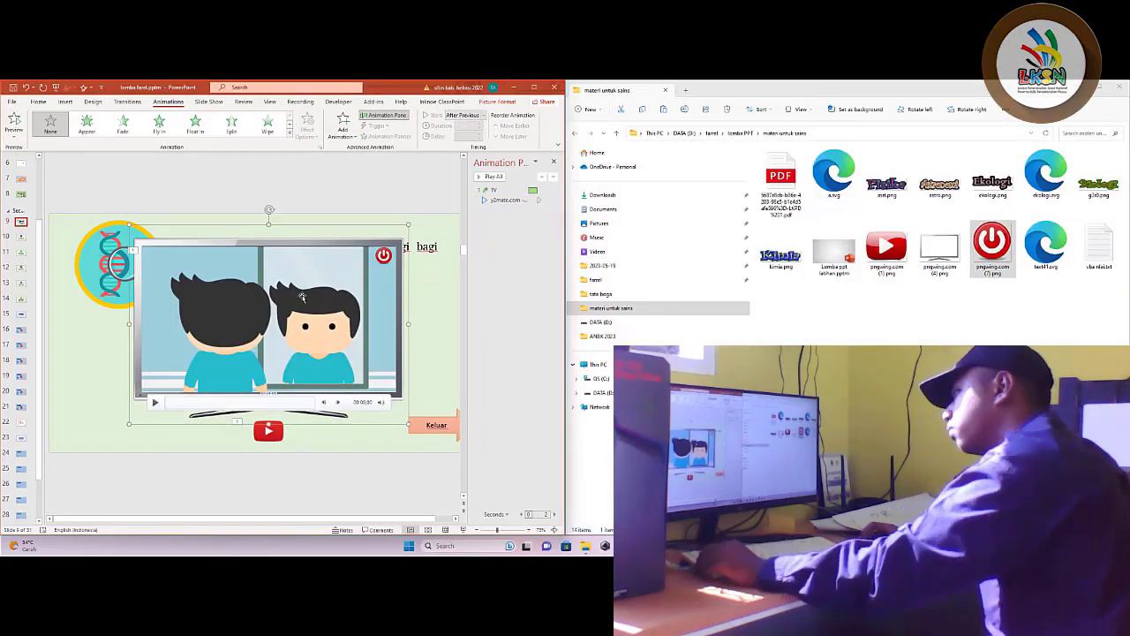
pyautogui.press('Escape')
pyautogui.click(364, 276)
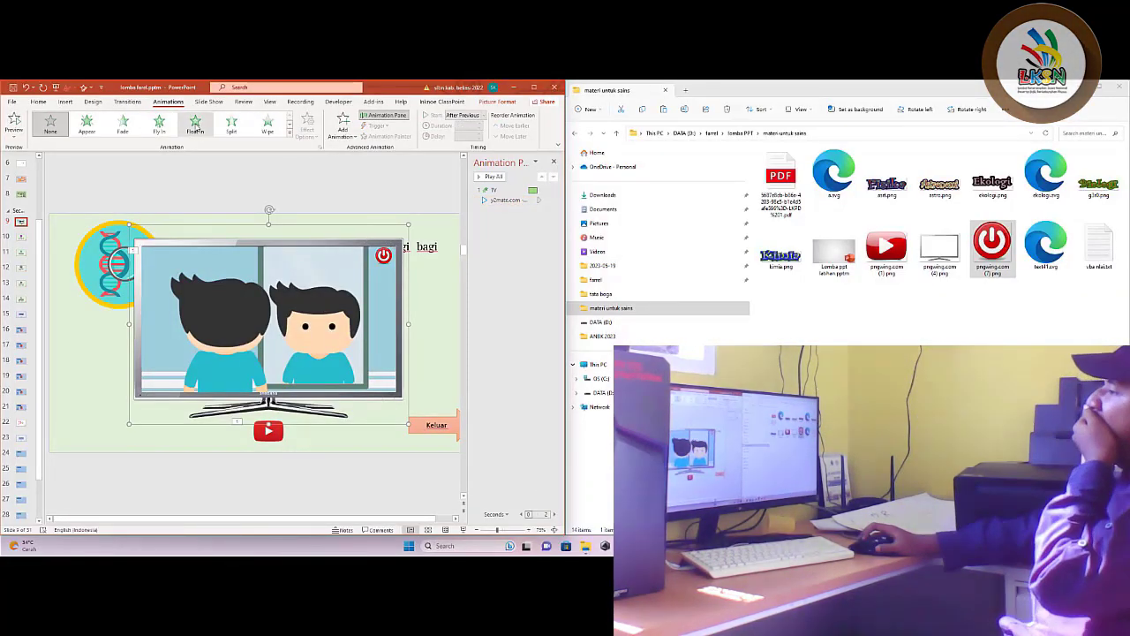
pyautogui.click(195, 124)
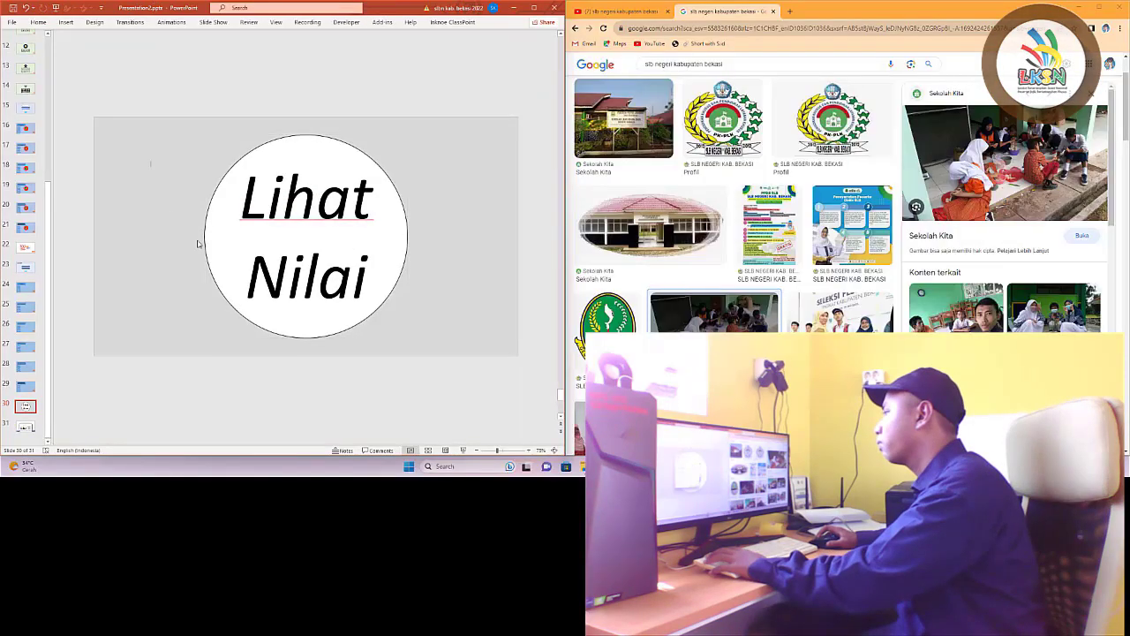
# Enlarge the Lihat Nilai text, check the circle's action settings, then undo the change
pyautogui.hotkey('ctrl', 'shift', '>')
pyautogui.doubleClick(354, 208)
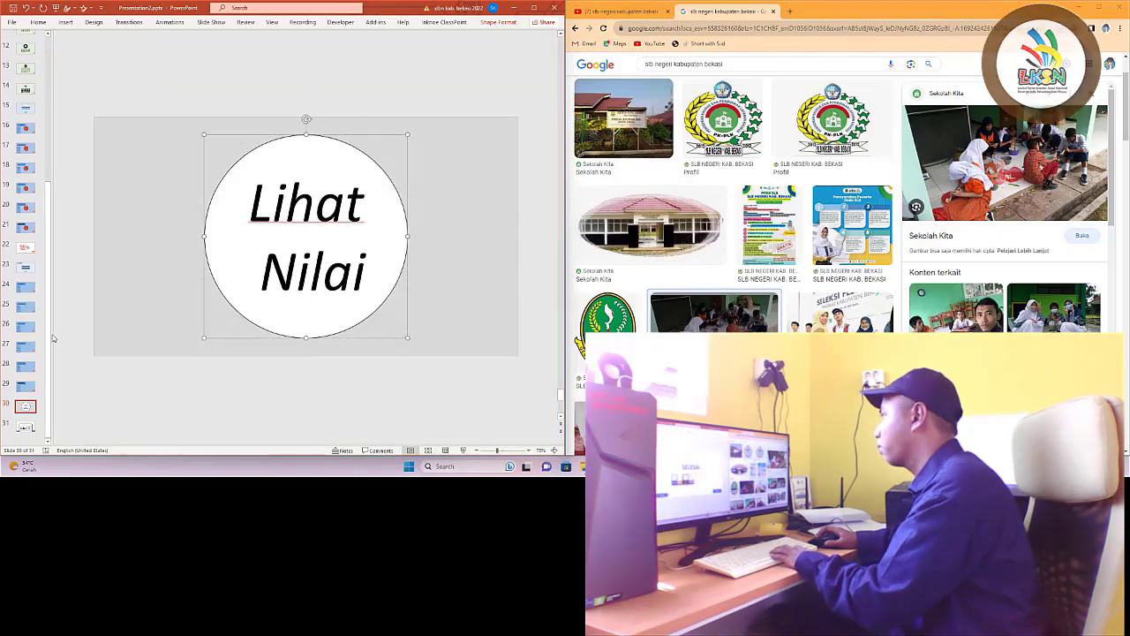
pyautogui.click(309, 318)
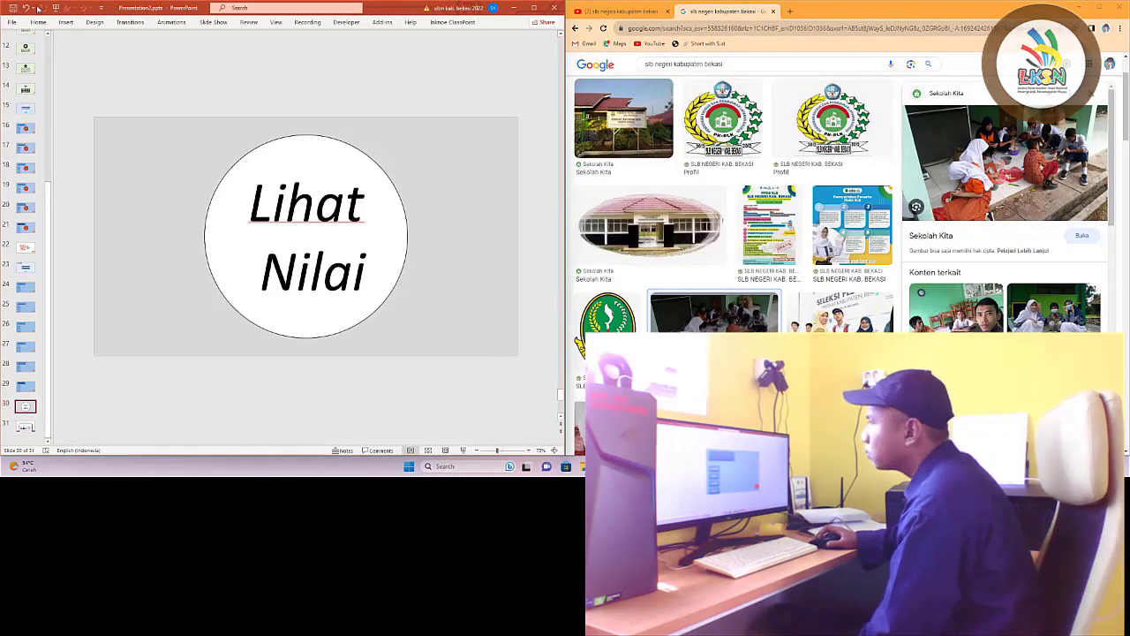
pyautogui.click(37, 8)
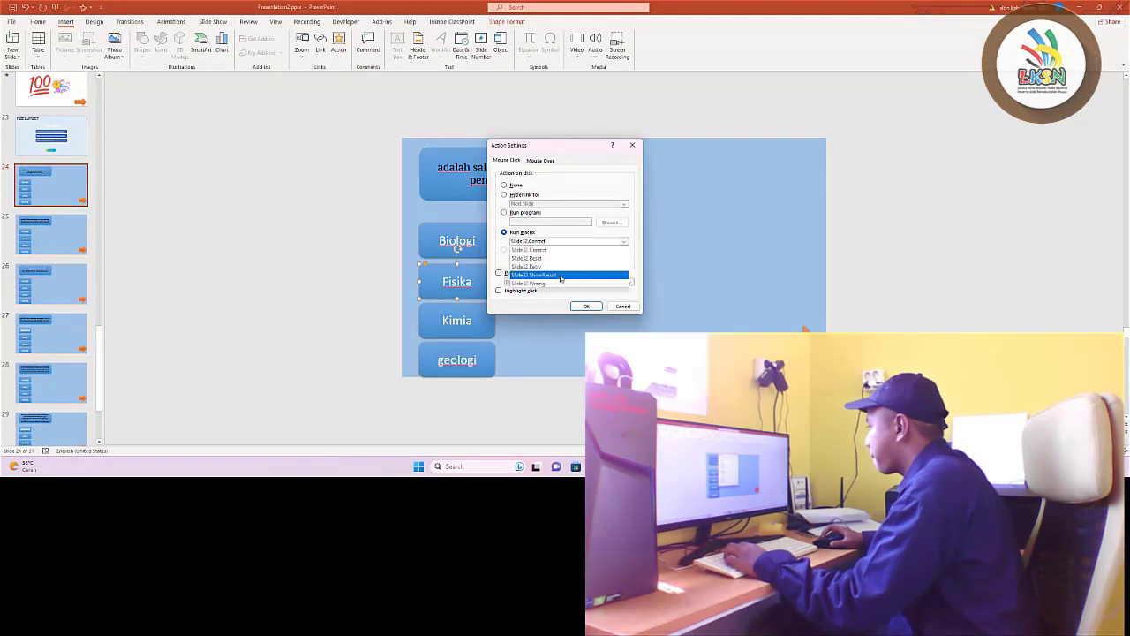
# Assign the ULANGI button a Run macro action using Slide32.Retry
pyautogui.rightClick(432, 245)
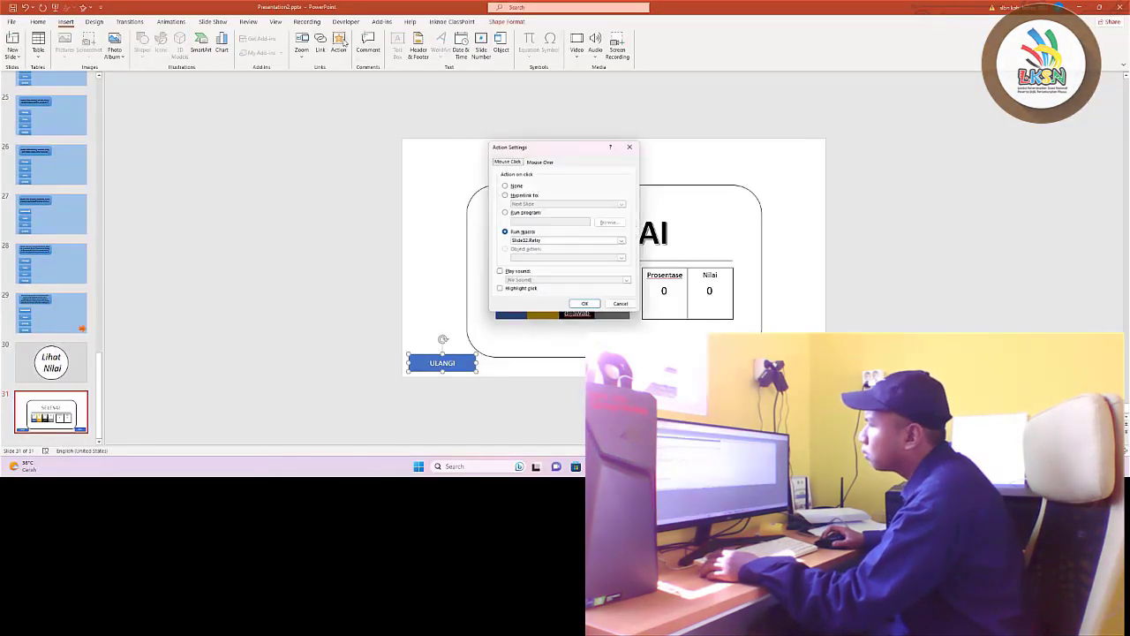
pyautogui.click(587, 306)
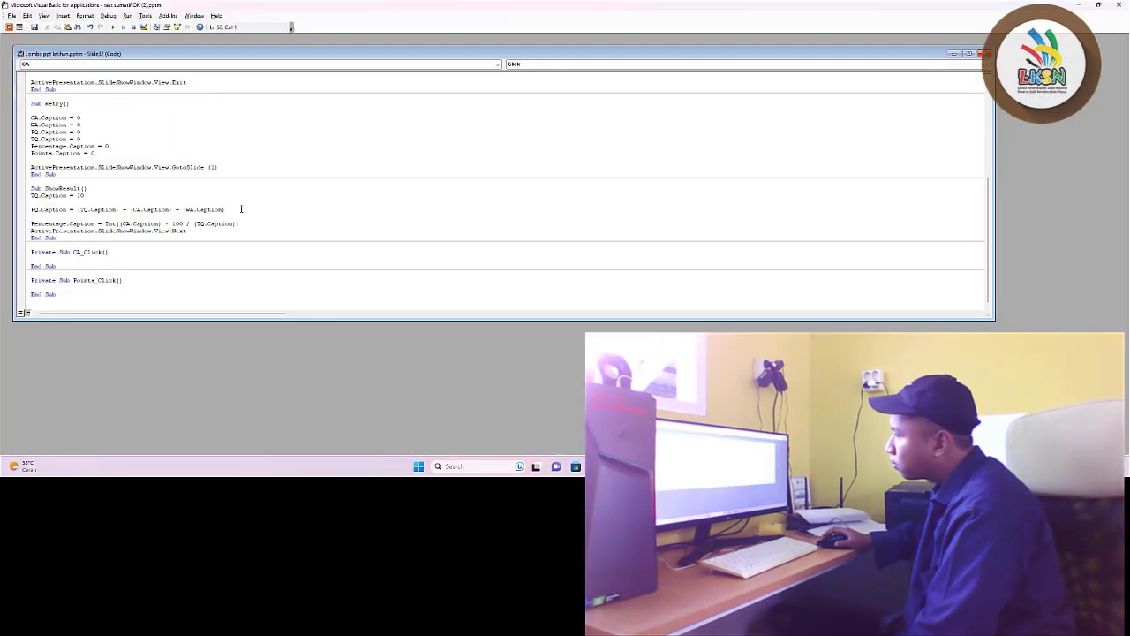
# Scroll the Slide32 code to the top to show the Correct, Wrong and Reset macros
pyautogui.scroll(8, 241, 209)
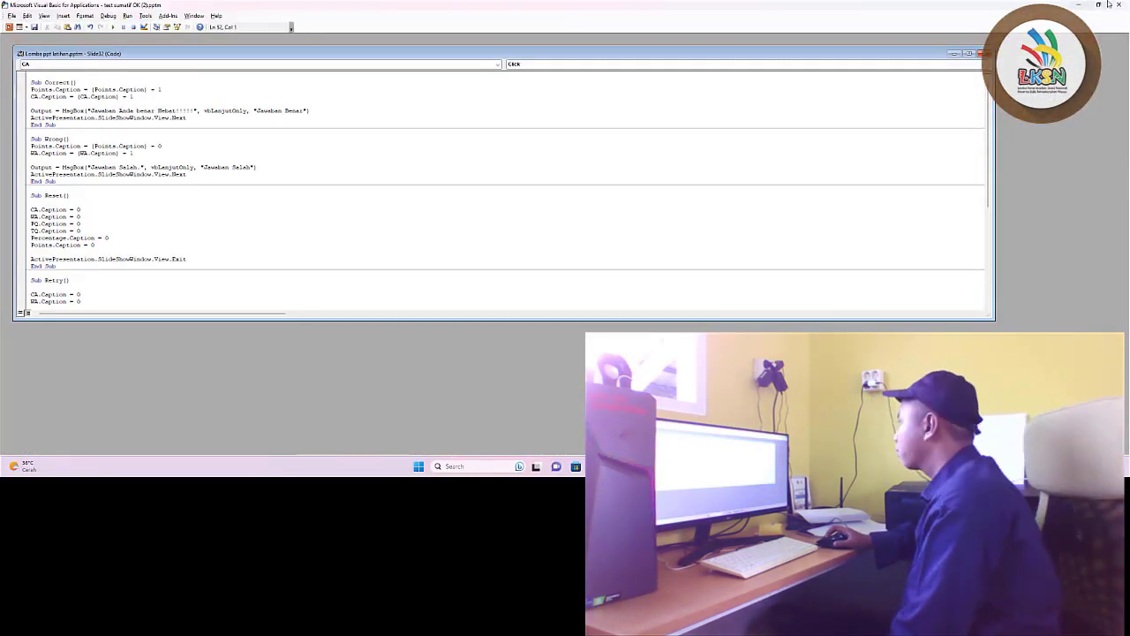